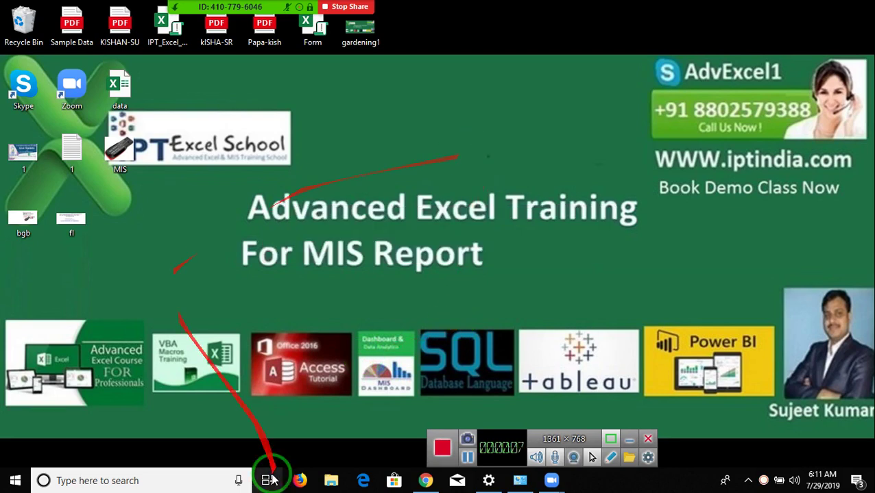
# Step: Move the MIS desktop icon into the empty slot below the fl icon, then deselect it
pyautogui.moveTo(120, 148); pyautogui.dragTo(93, 198)
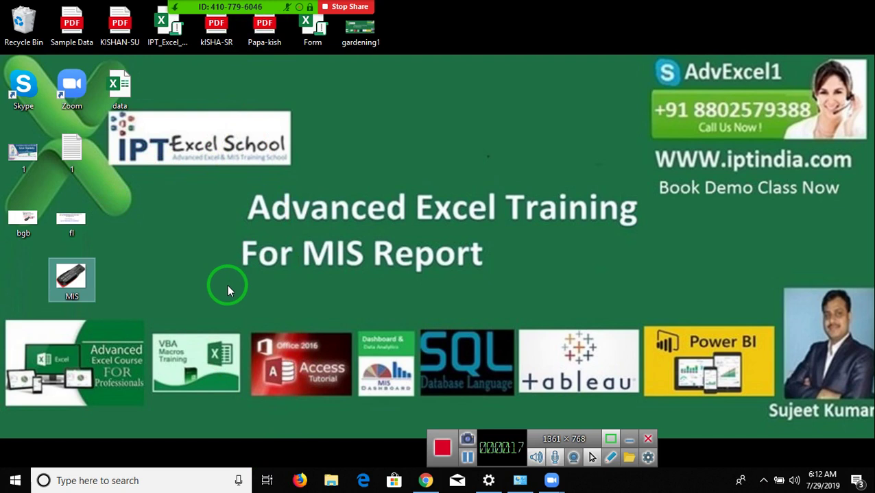
pyautogui.click(166, 367)
pyautogui.moveTo(166, 368); pyautogui.dragTo(244, 417)
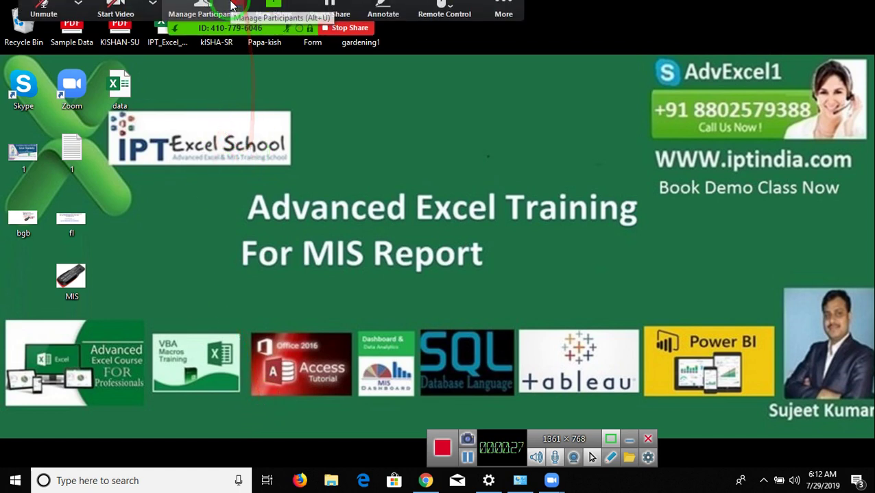
# Step: Review the Zoom meeting's participant list, then close it
pyautogui.click(232, 7)
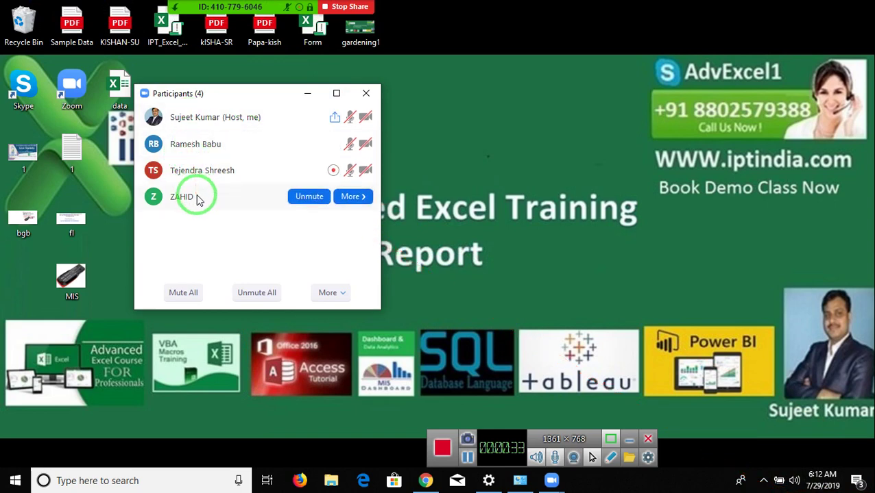
pyautogui.moveTo(207, 6)
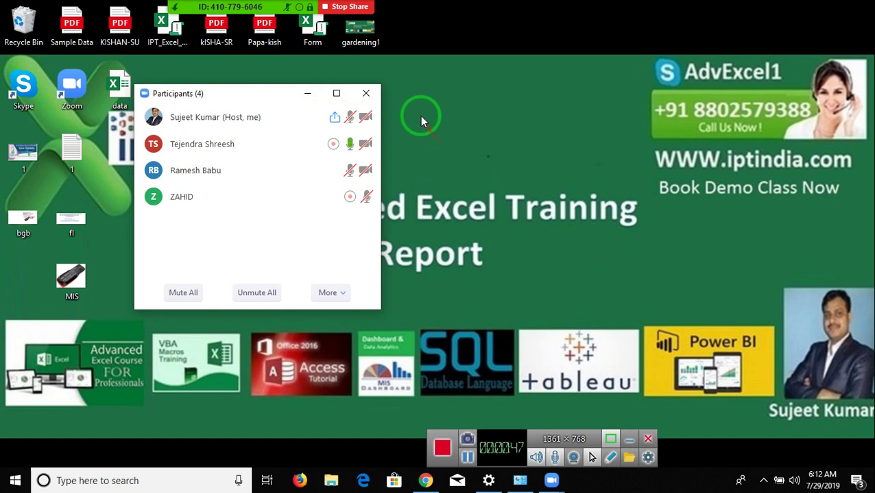
pyautogui.click(365, 93)
# Step: Unmute the microphone and check the More meeting options menu
pyautogui.click(152, 13)
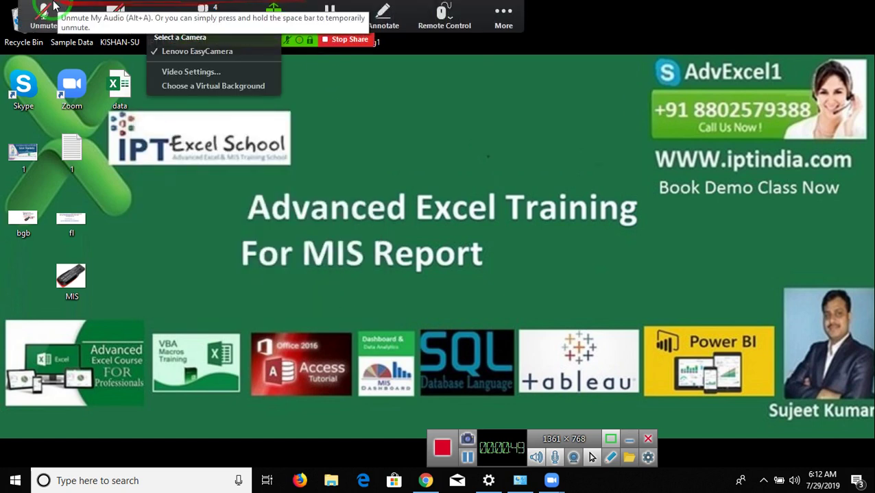
pyautogui.click(43, 13)
pyautogui.click(506, 17)
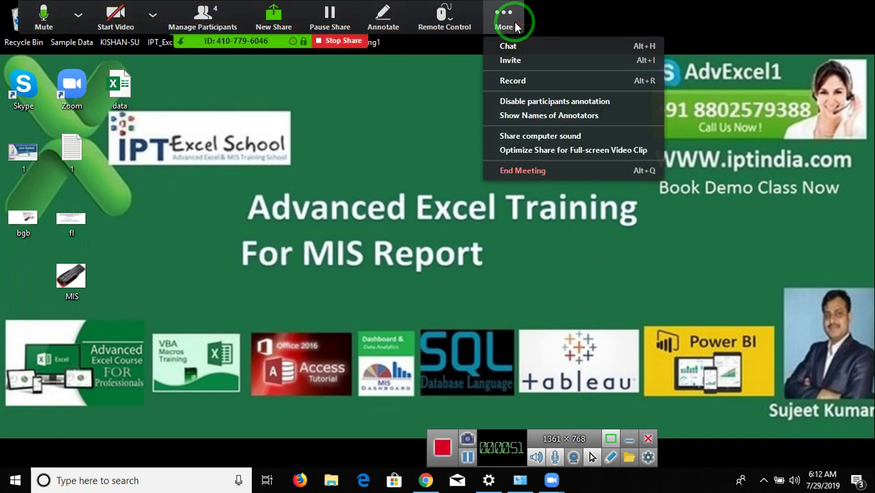
pyautogui.click(521, 83)
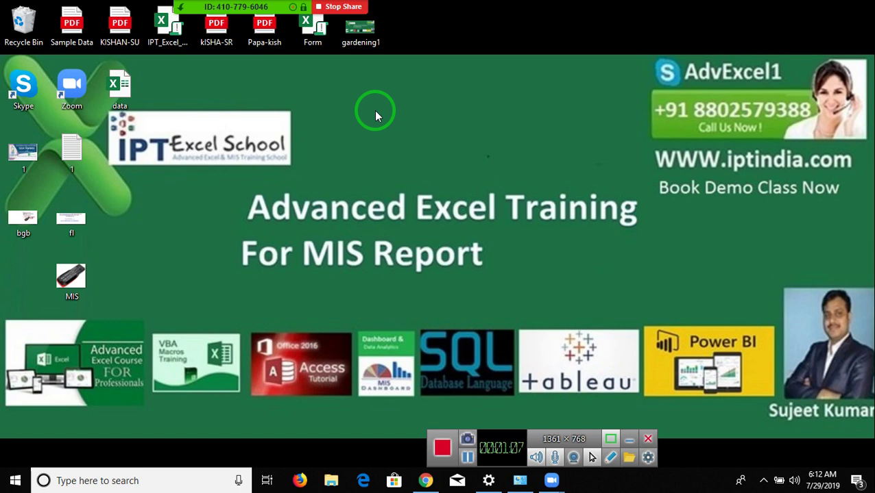
pyautogui.press('super')
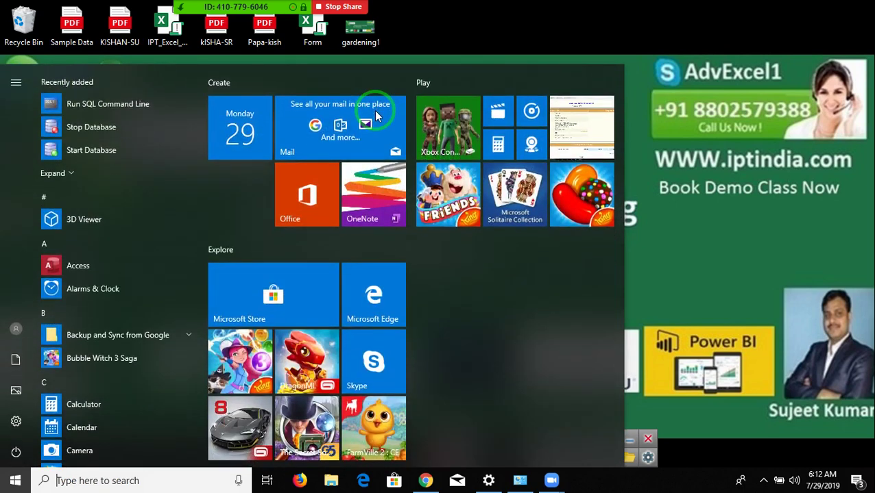
# Step: Launch Excel from the Start search and open the MIS image in Photos
pyautogui.write('EX')
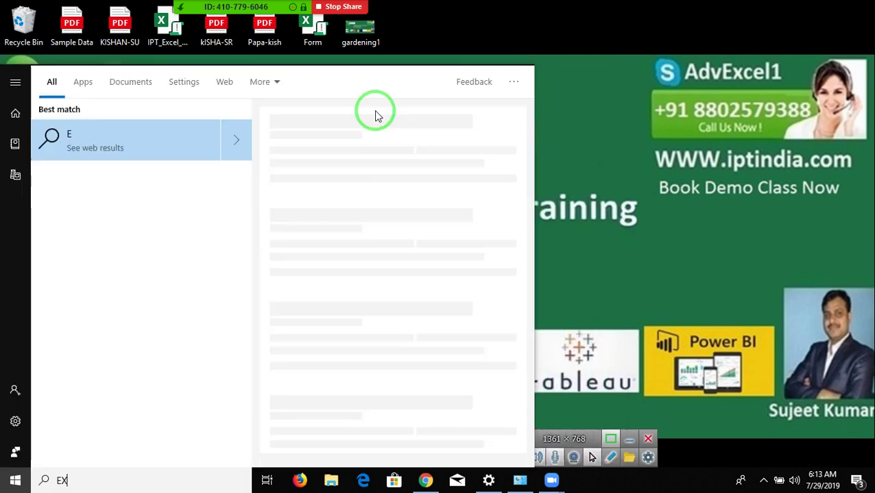
pyautogui.write('CEL')
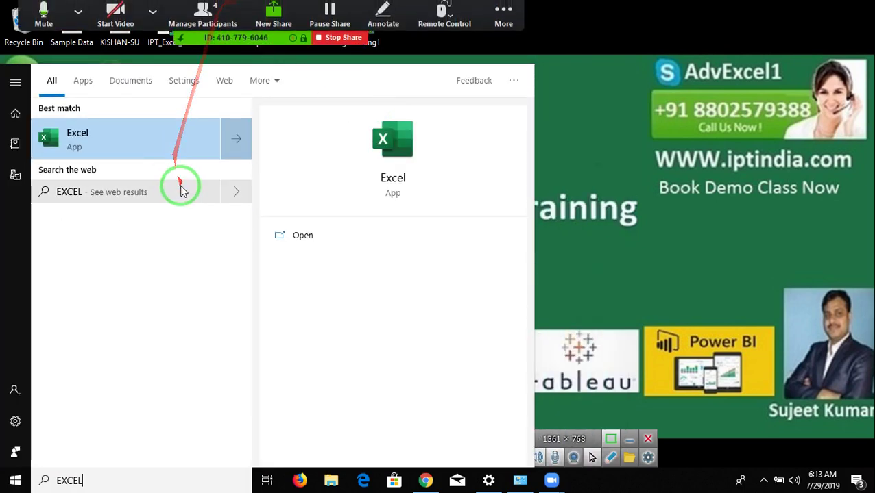
pyautogui.click(181, 149)
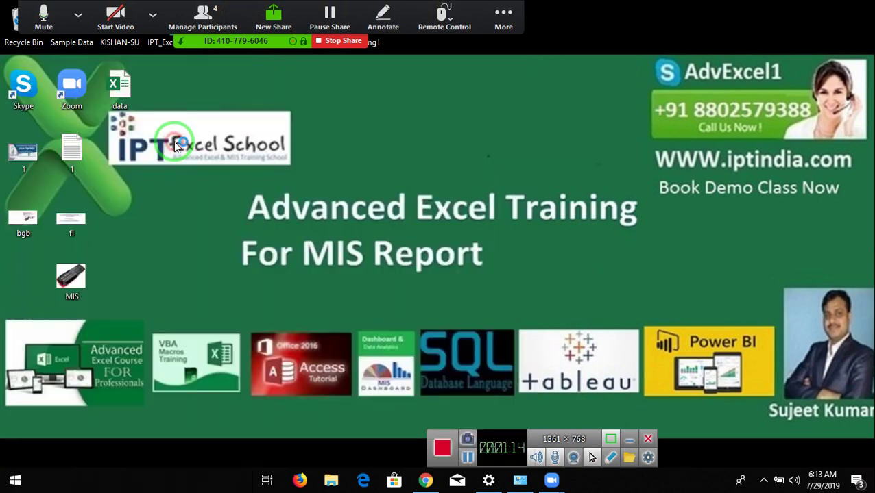
pyautogui.rightClick(82, 279)
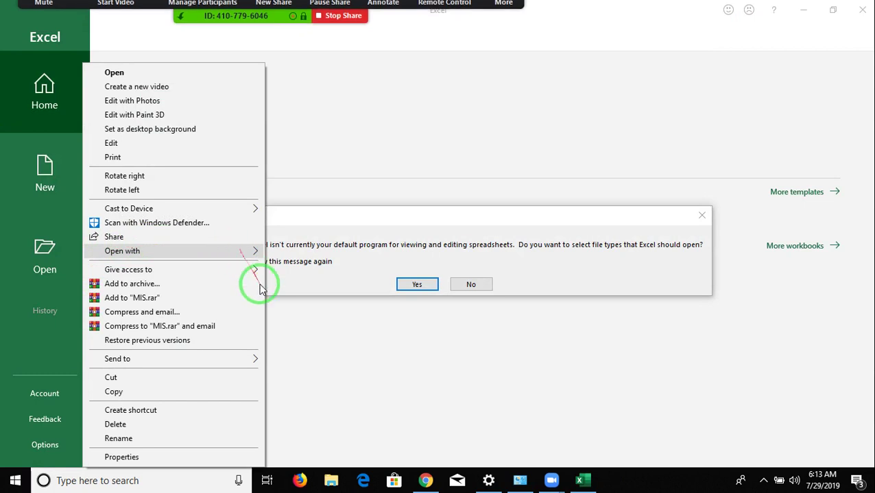
pyautogui.moveTo(245, 261)
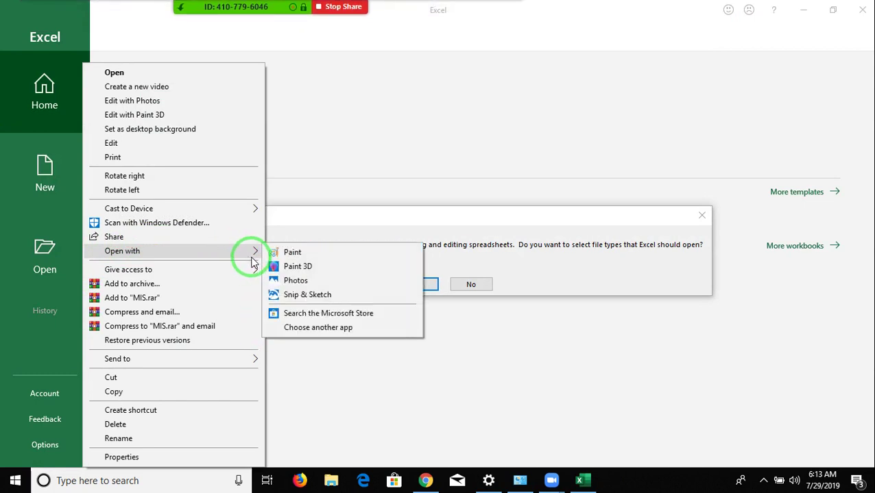
pyautogui.click(316, 281)
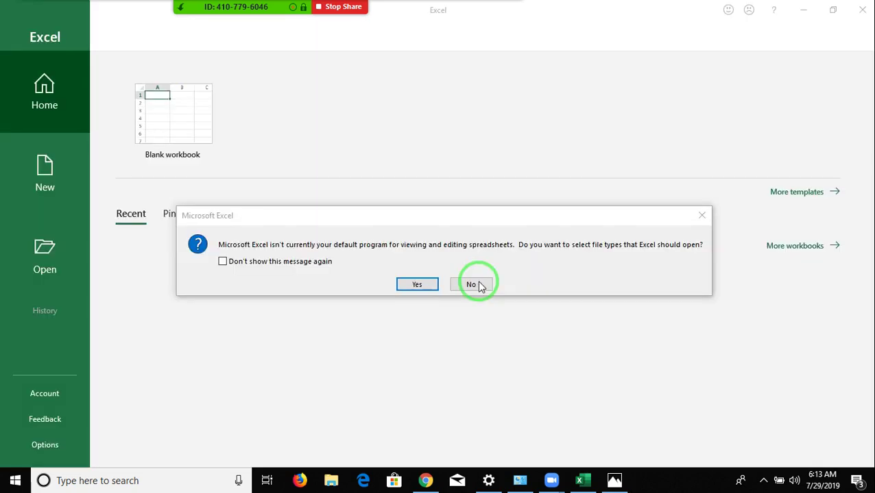
pyautogui.click(478, 287)
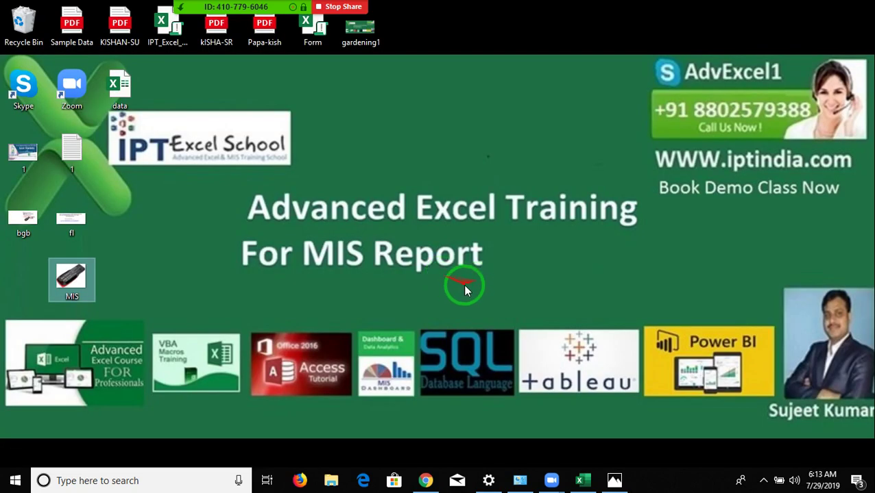
# Step: Decline making Excel the default program, open a blank workbook, and show the Developer tab
pyautogui.click(577, 483)
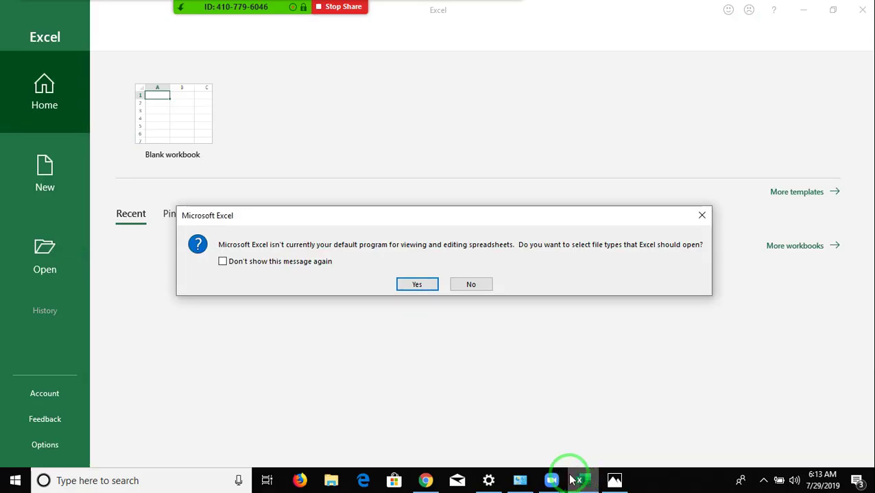
pyautogui.click(474, 291)
pyautogui.click(183, 133)
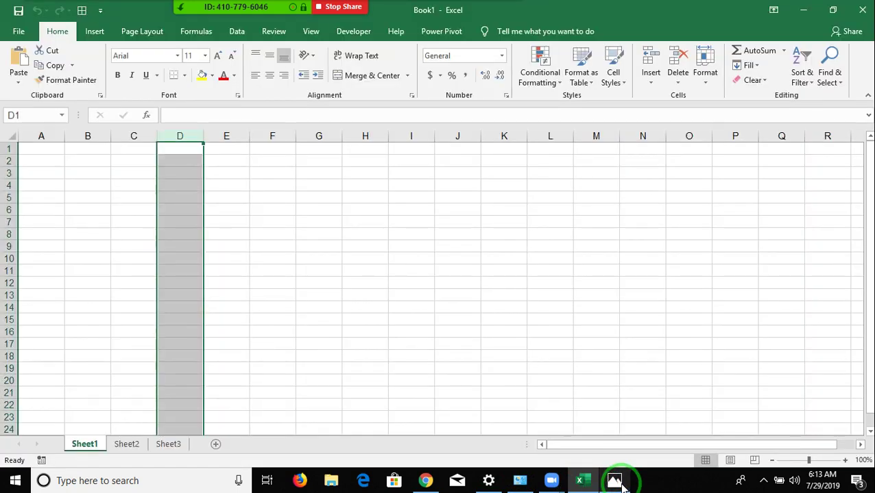
pyautogui.moveTo(614, 481)
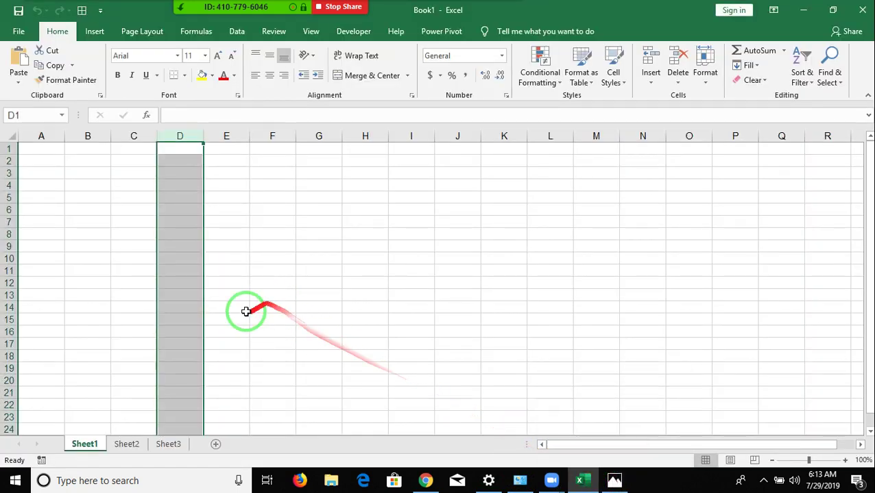
pyautogui.click(219, 292)
pyautogui.hotkey('ctrl', 'Home')
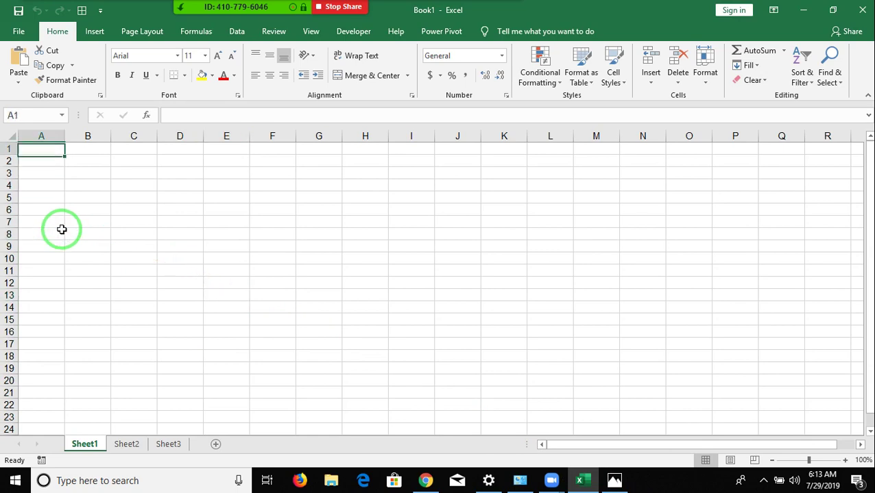
pyautogui.click(353, 31)
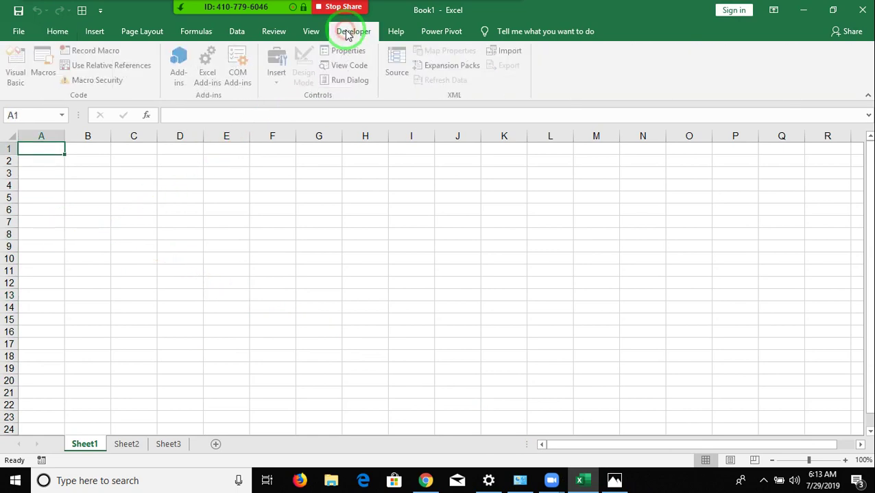
# Step: In the VBA editor, insert Module1 and create an empty Sub RR() procedure
pyautogui.click(18, 82)
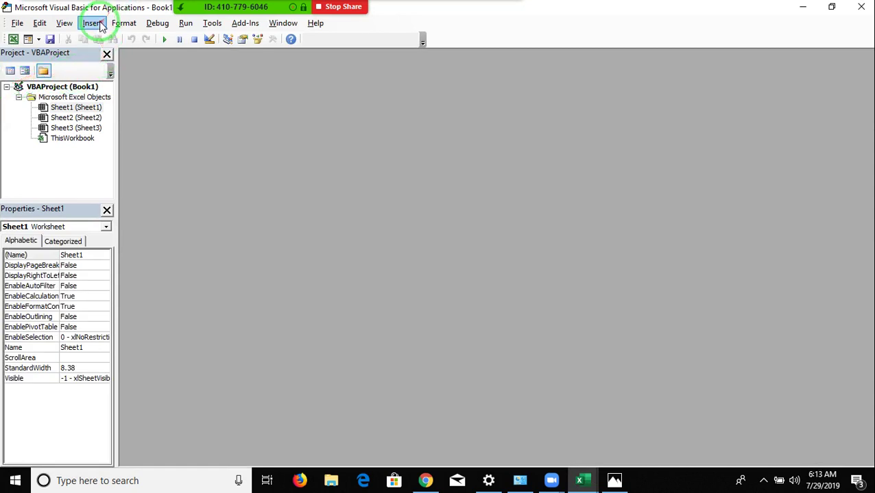
pyautogui.click(96, 25)
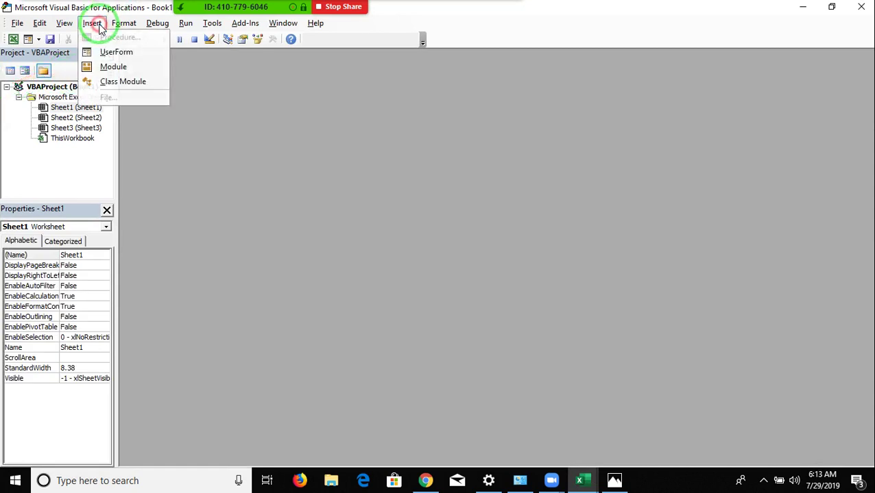
pyautogui.click(112, 67)
pyautogui.write('su')
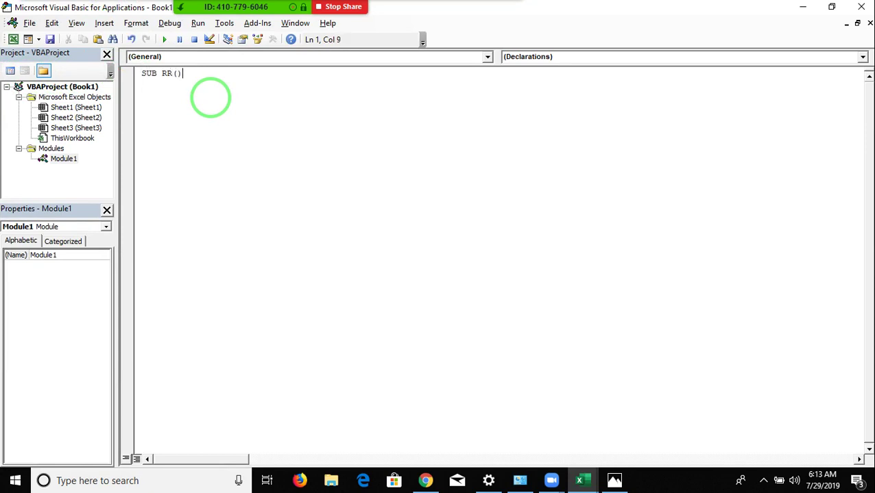
pyautogui.press('Return')
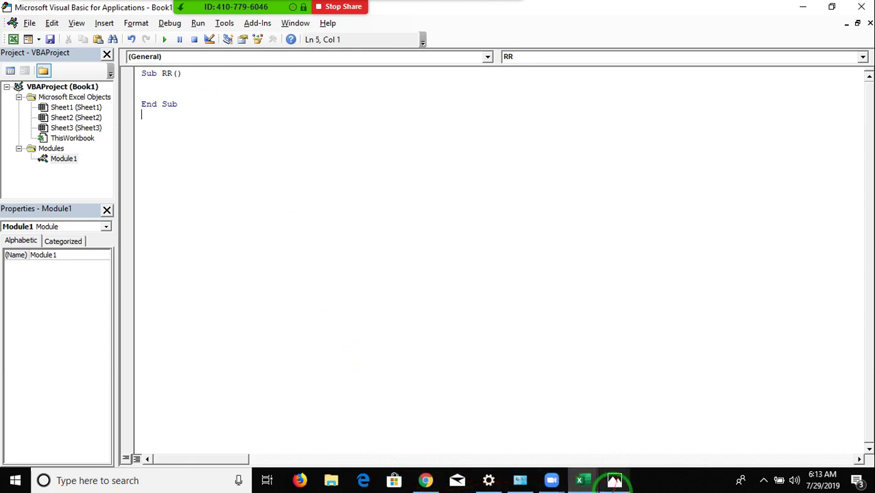
# Step: Bring the MIS.jpg image to the front in Photos, then show the desktop with Win+D
pyautogui.moveTo(612, 484)
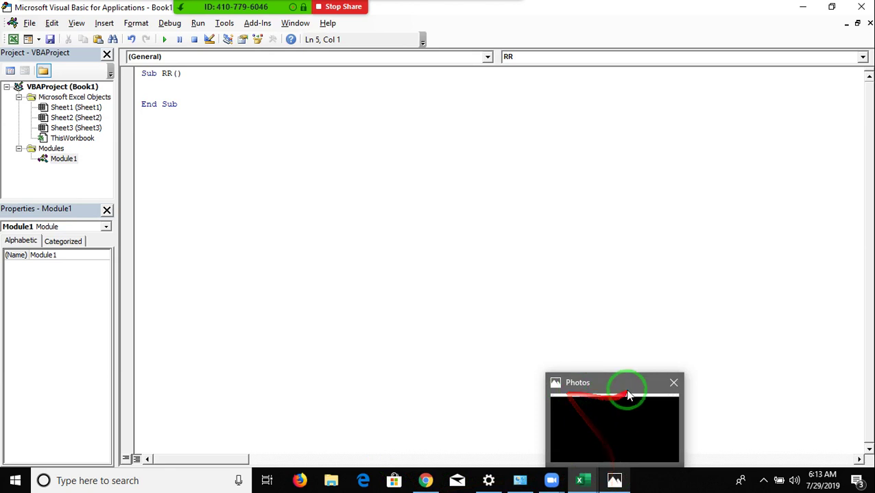
pyautogui.moveTo(653, 394)
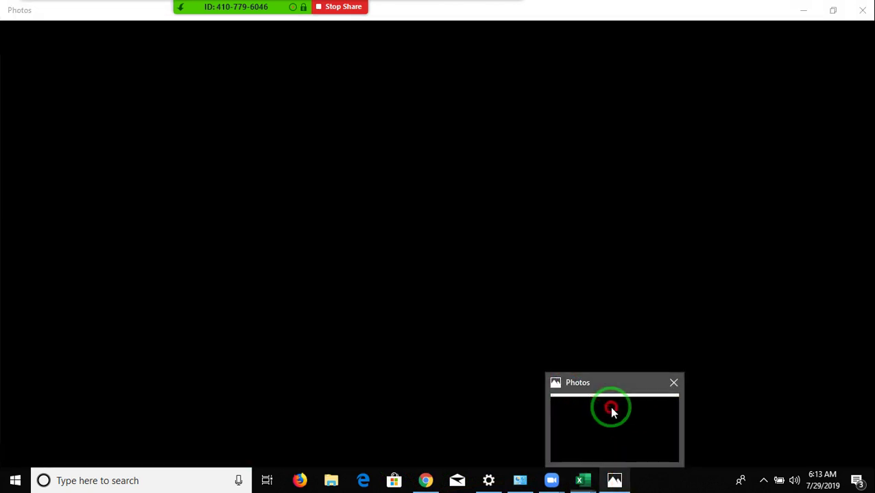
pyautogui.click(610, 408)
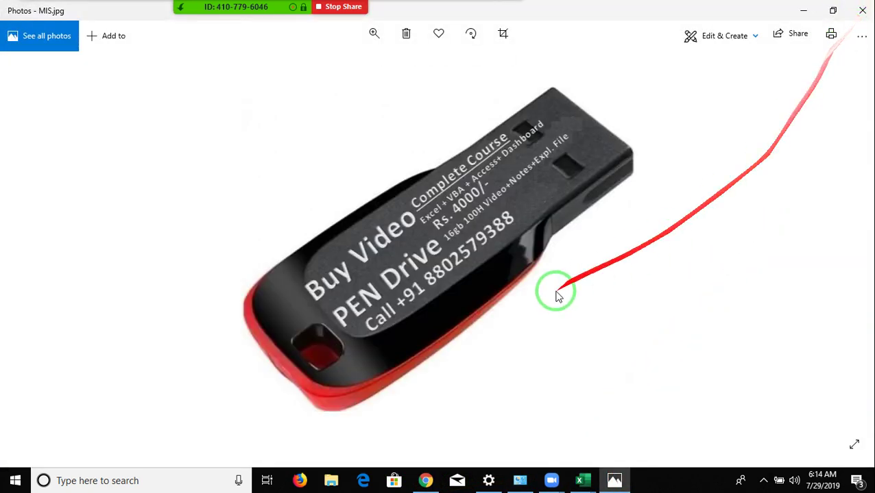
pyautogui.press('super+d')
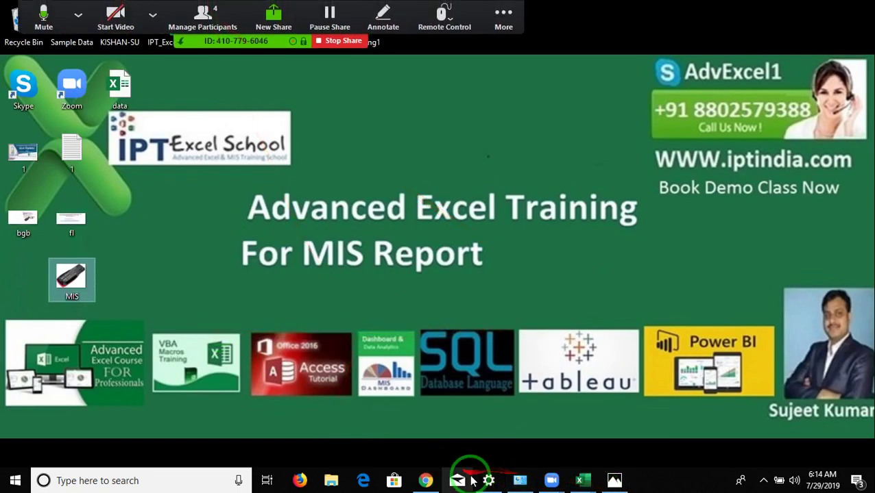
# Step: Enter the headers Q1, Q2 and Groth in cells A1:C1 of Book1's Sheet1
pyautogui.moveTo(583, 480)
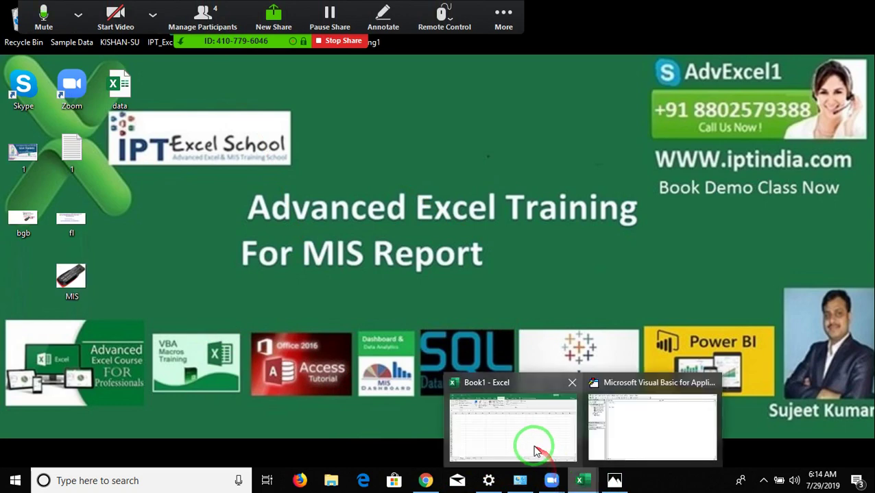
pyautogui.click(531, 442)
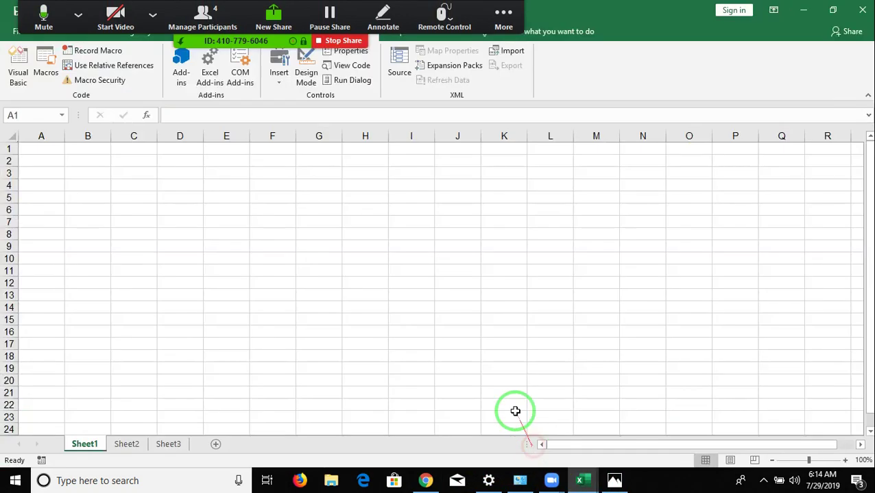
pyautogui.click(42, 149)
pyautogui.write('q')
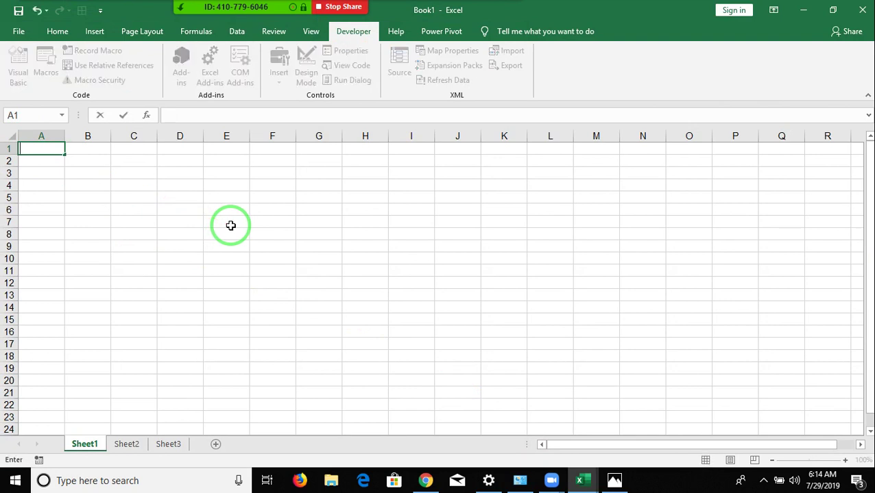
pyautogui.press('Tab')
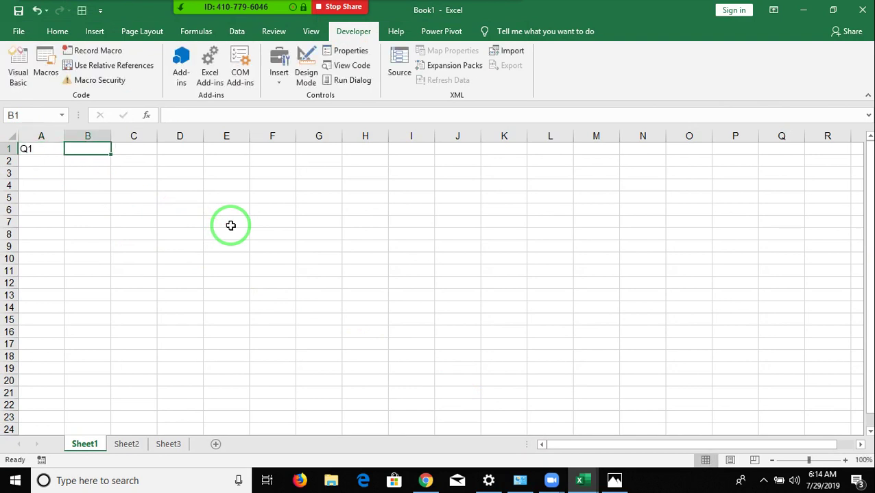
pyautogui.write('Q2')
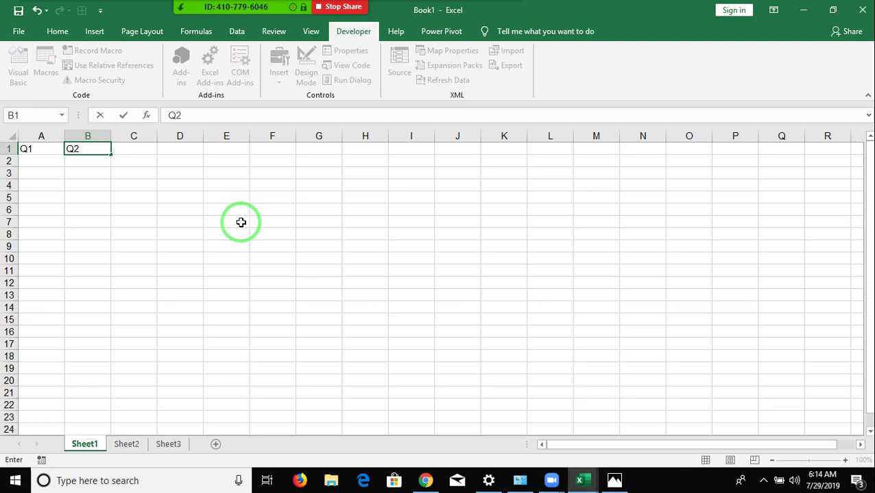
pyautogui.press('Tab')
pyautogui.write('gROTH')
pyautogui.press('Return')
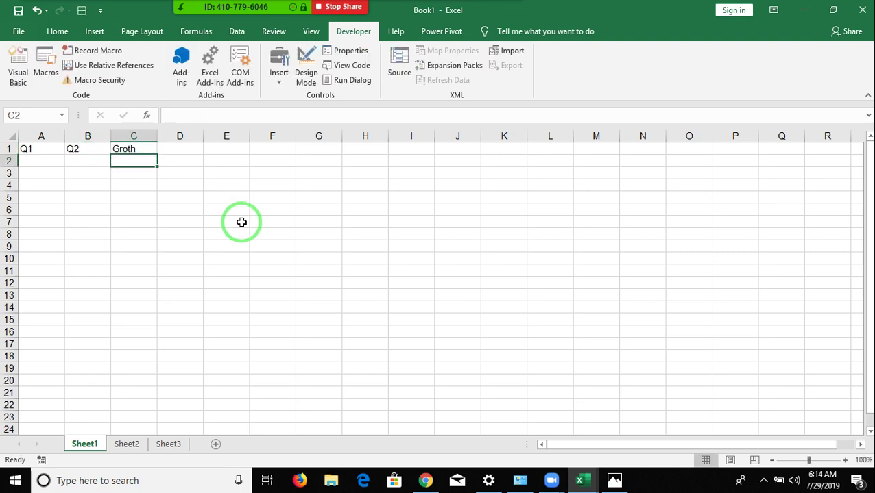
pyautogui.press('Up')
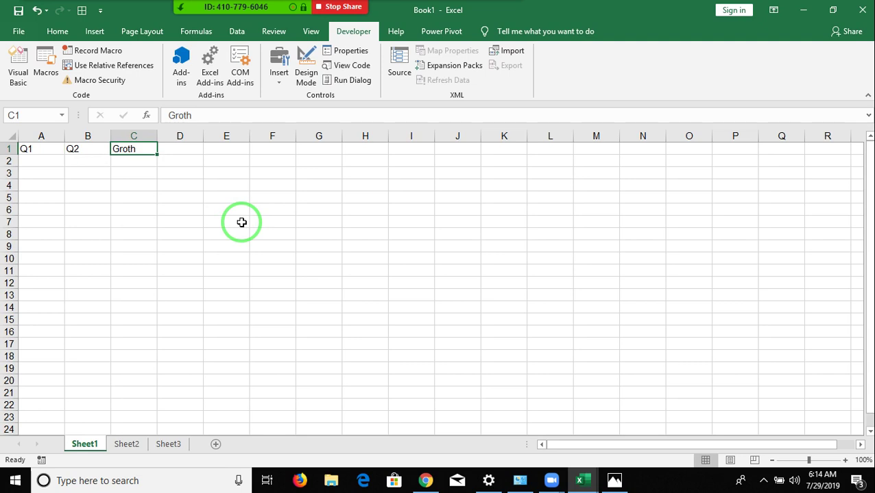
pyautogui.press('Down')
pyautogui.press('Left')
pyautogui.press('Left')
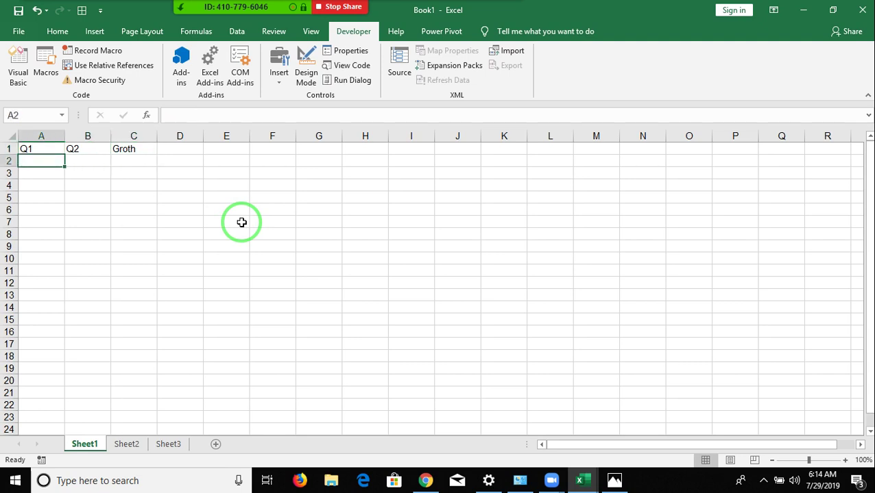
# Step: Enter Q1/Q2 pairs 20/31, 85/68 and 75/65 in rows 2–4
pyautogui.write('20')
pyautogui.press('Right')
pyautogui.write('312')
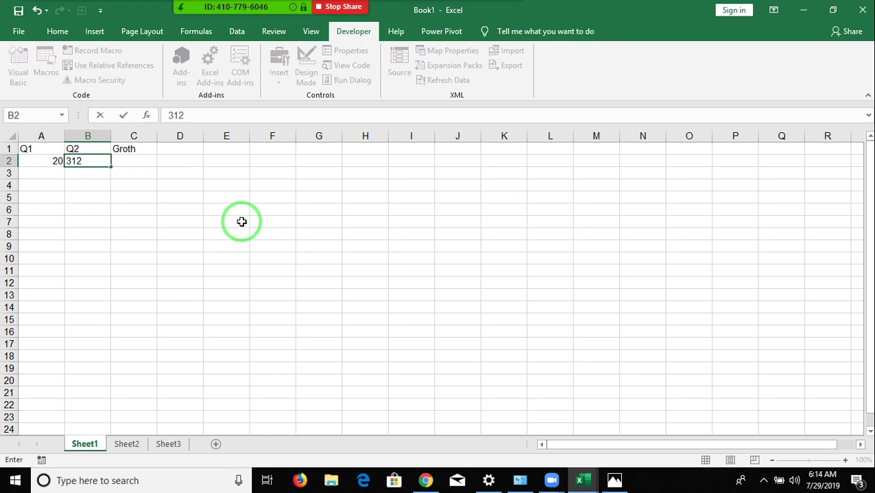
pyautogui.press('Return')
pyautogui.press('Up')
pyautogui.press('Left')
pyautogui.press('Down')
pyautogui.write('85')
pyautogui.press('Right')
pyautogui.write('68')
pyautogui.press('Right')
pyautogui.press('Down')
pyautogui.press('Left')
pyautogui.press('Left')
pyautogui.write('75')
pyautogui.press('Right')
pyautogui.write('65')
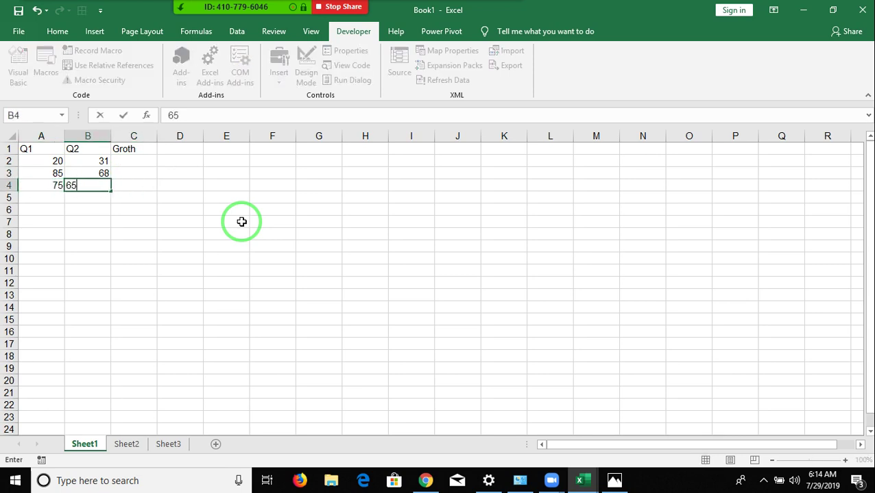
pyautogui.press('Right')
# Step: Enter Q1/Q2 pairs 74/25 and 74/65 in rows 5–6, then move to cell C2
pyautogui.press('Down')
pyautogui.press('Left')
pyautogui.press('Left')
pyautogui.write('74')
pyautogui.press('Right')
pyautogui.write('2')
pyautogui.press('Return')
pyautogui.press('Left')
pyautogui.write('74')
pyautogui.press('Right')
pyautogui.write('65')
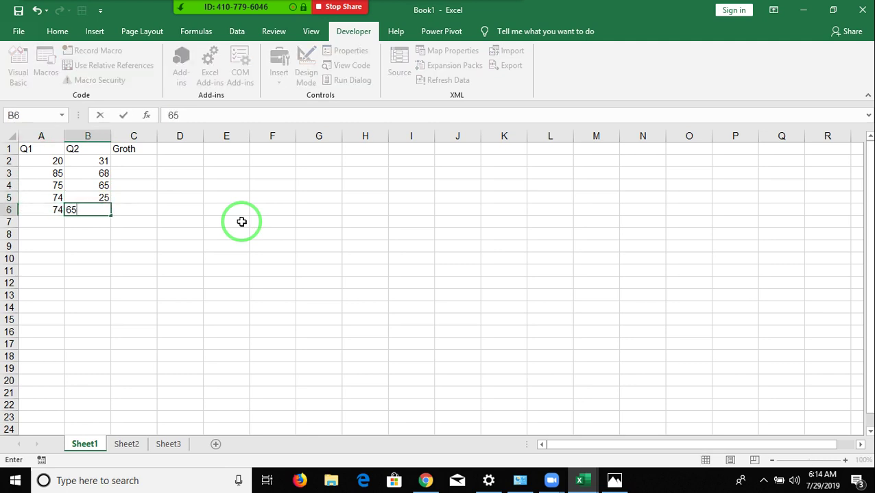
pyautogui.press('Right')
pyautogui.hotkey('ctrl', 'Up')
pyautogui.press('Down')
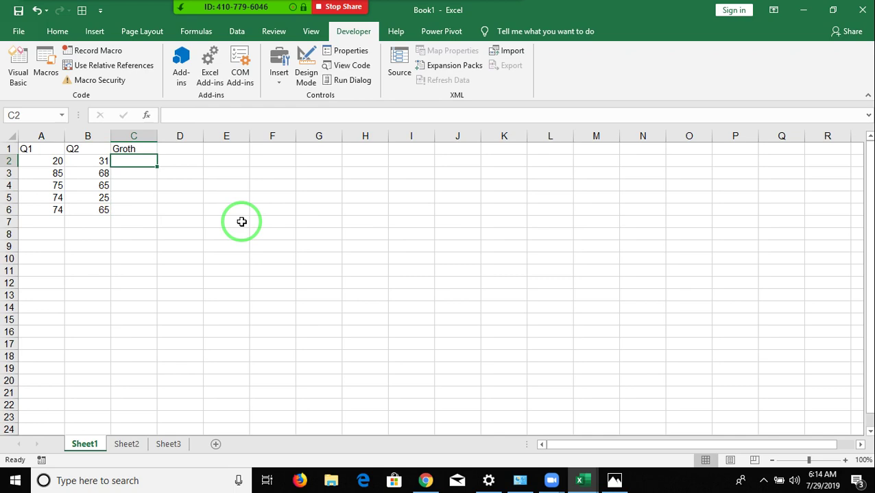
pyautogui.hotkey('alt', 'Tab')
pyautogui.hotkey('alt', 'Tab')
pyautogui.hotkey('alt', 'Tab')
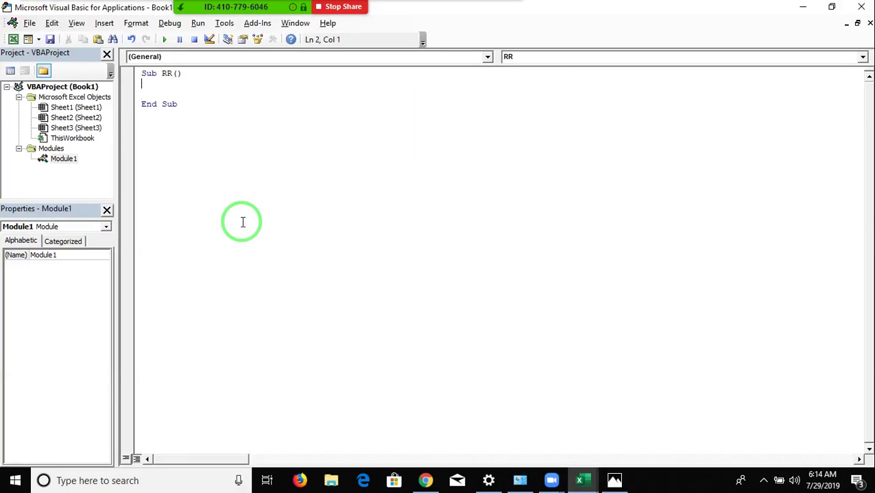
# Step: Declare q1 and q2 As Long inside Sub RR
pyautogui.press('Return')
pyautogui.press('Return')
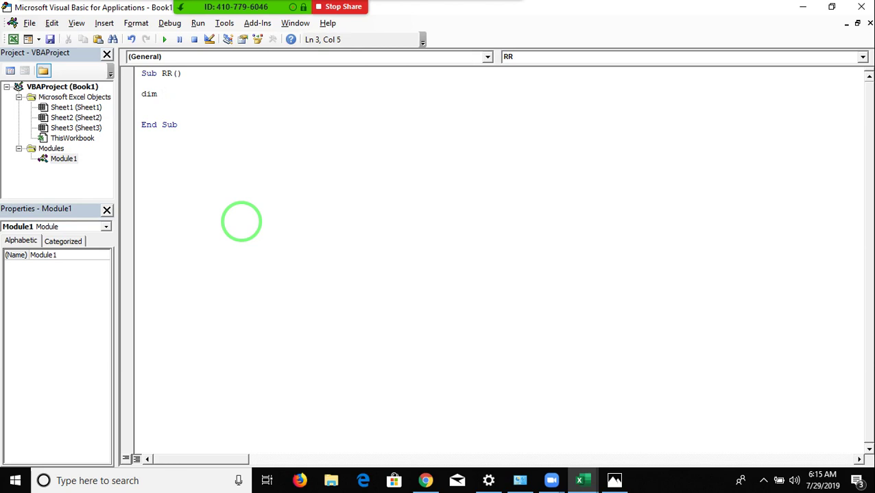
pyautogui.write('dim q1,q2 a')
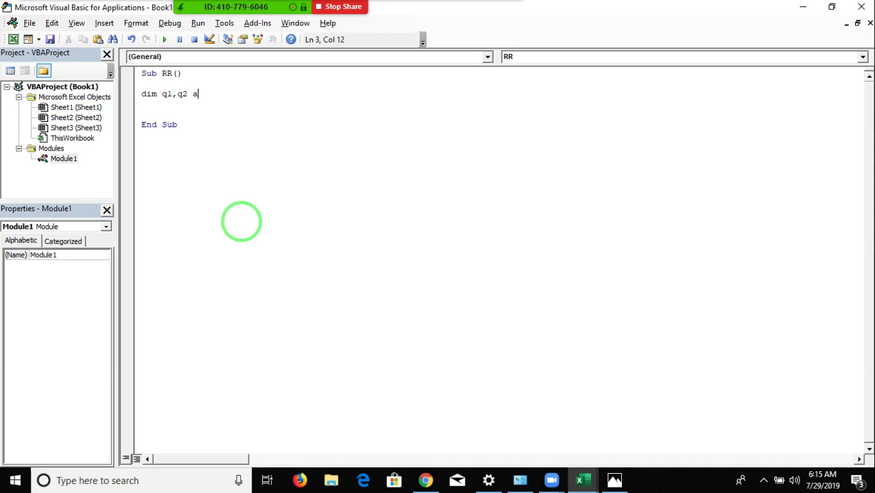
pyautogui.write('s ')
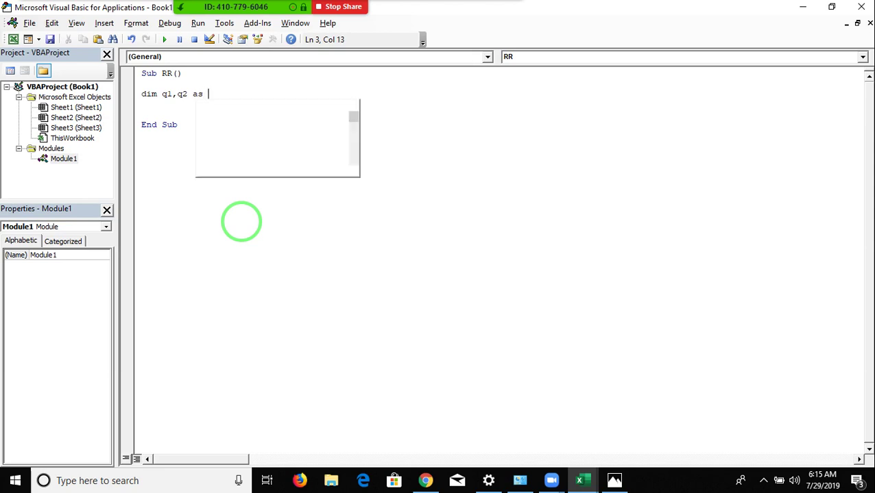
pyautogui.write('lon')
pyautogui.press('Tab')
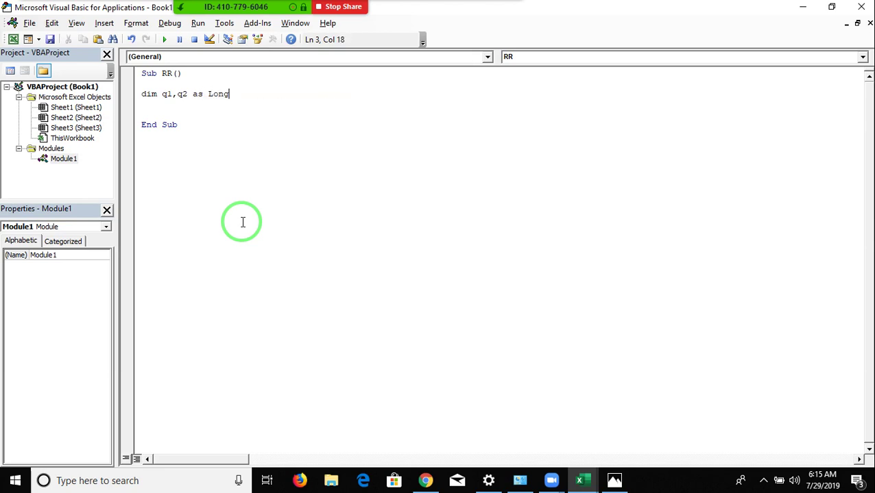
pyautogui.press('Return')
pyautogui.write('dim')
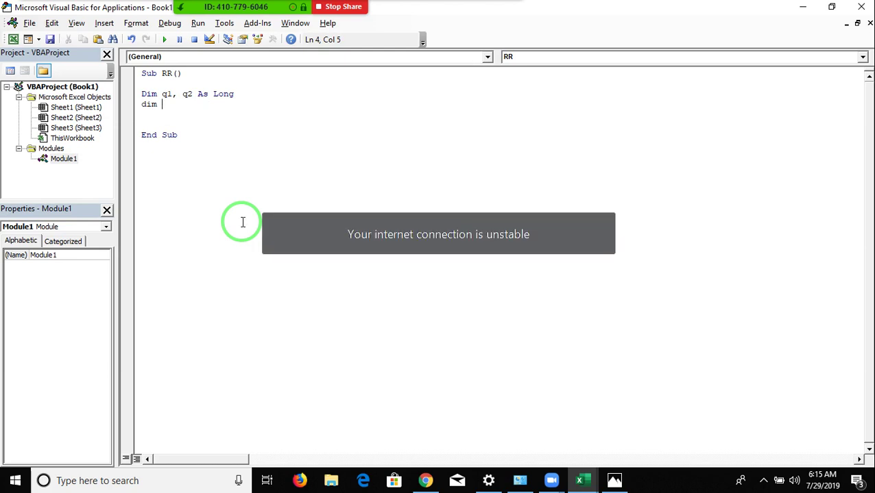
pyautogui.press('BackSpace')
pyautogui.press('BackSpace')
pyautogui.press('BackSpace')
pyautogui.press('BackSpace')
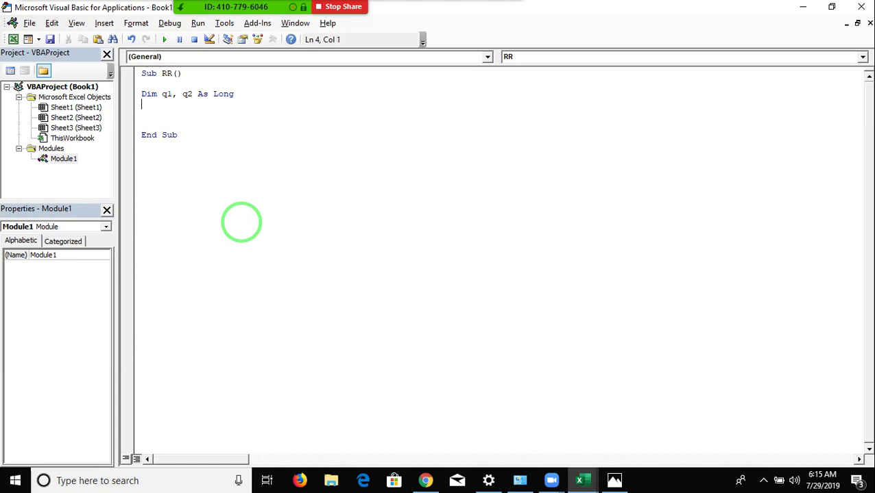
pyautogui.press('BackSpace')
# Step: Extend the declaration with r As Double and begin the line q1 = Range("A2").Value
pyautogui.write(',')
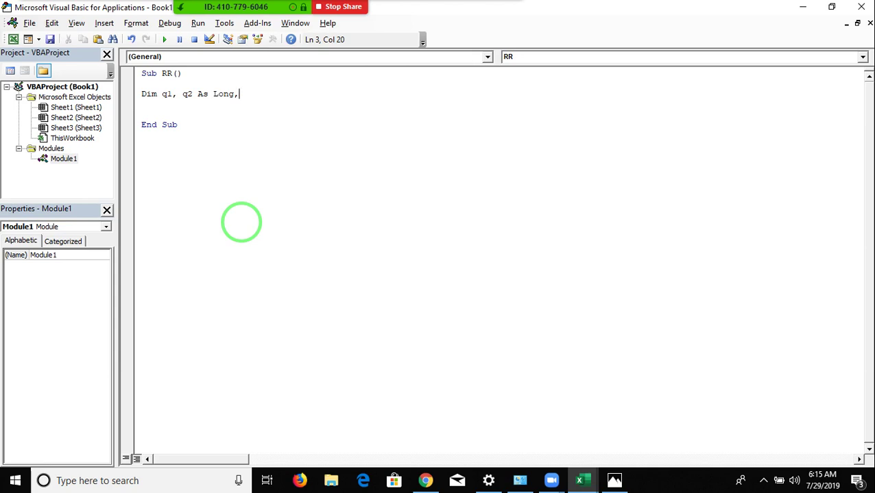
pyautogui.write('r as ')
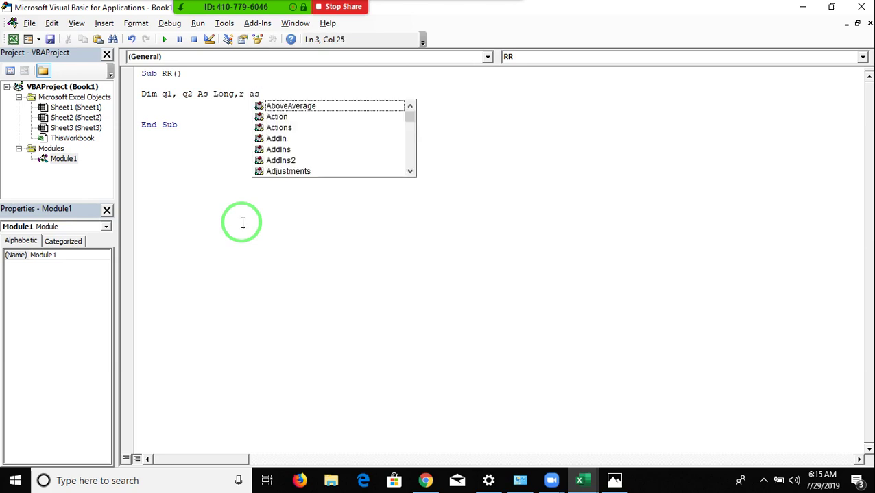
pyautogui.write('sou')
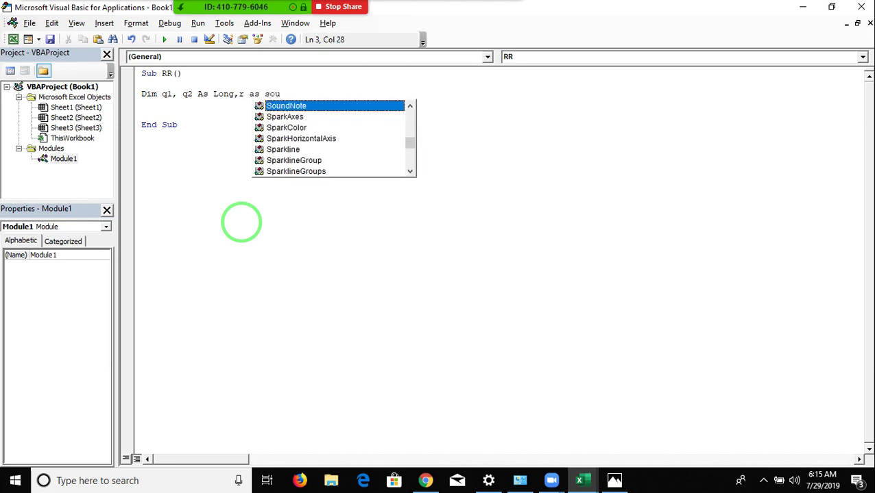
pyautogui.press('BackSpace')
pyautogui.press('BackSpace')
pyautogui.press('BackSpace')
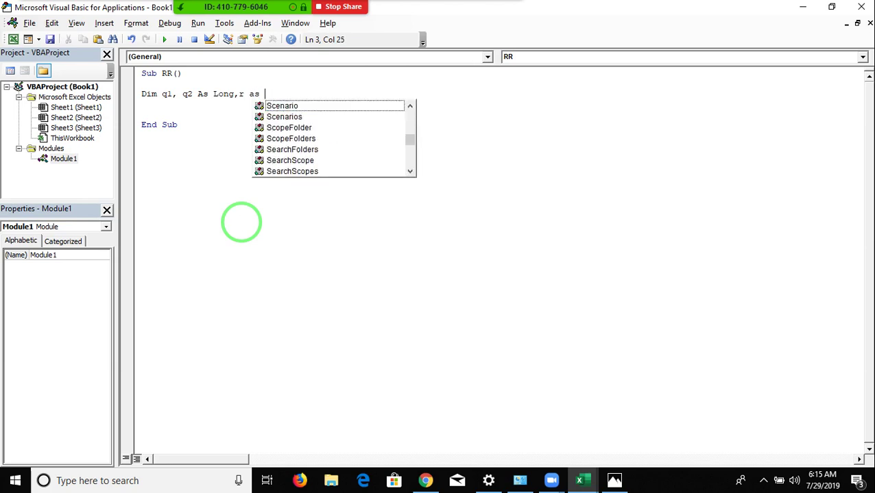
pyautogui.write('b')
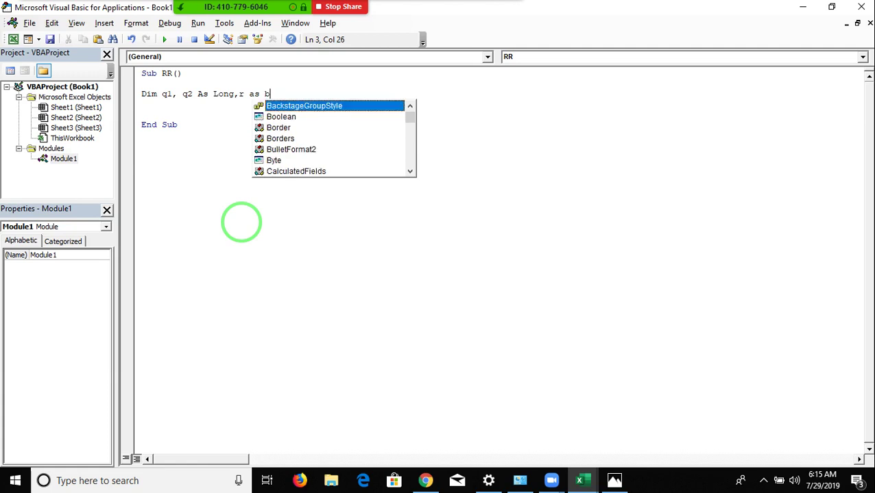
pyautogui.press('BackSpace')
pyautogui.write('s')
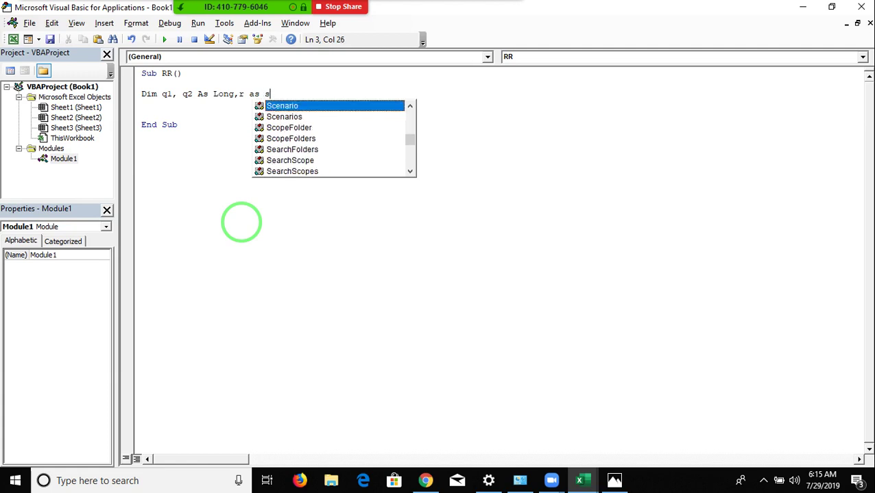
pyautogui.press('BackSpace')
pyautogui.write('d')
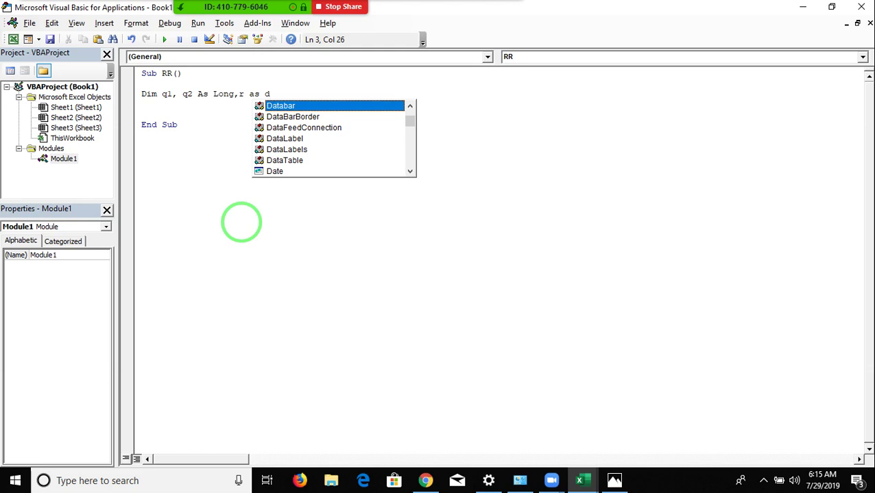
pyautogui.write('po')
pyautogui.press('BackSpace')
pyautogui.press('BackSpace')
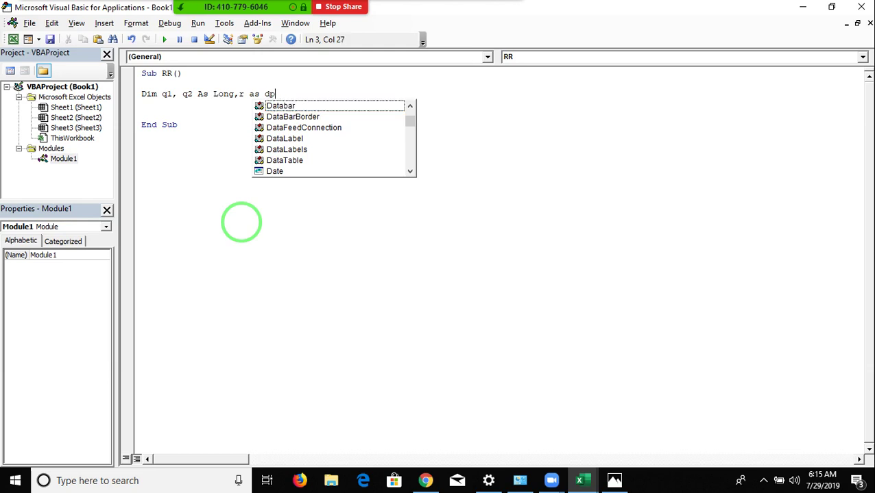
pyautogui.write('ou')
pyautogui.press('Return')
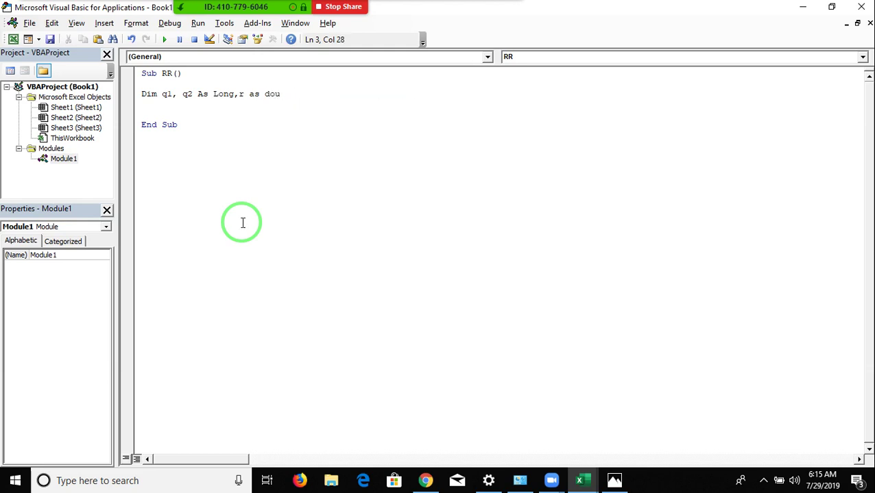
pyautogui.press('Return')
pyautogui.press('Return')
pyautogui.press('Return')
pyautogui.press('Up')
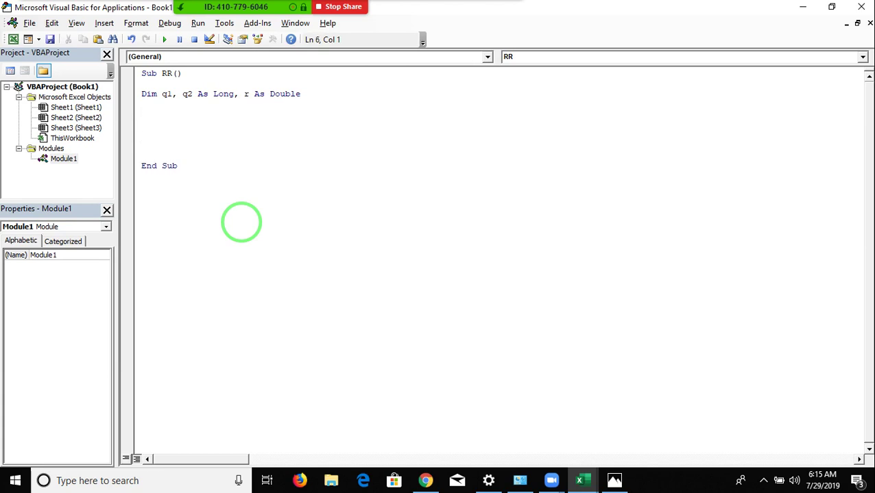
pyautogui.write('Q1=')
pyautogui.write('range')
pyautogui.write('("A2").v')
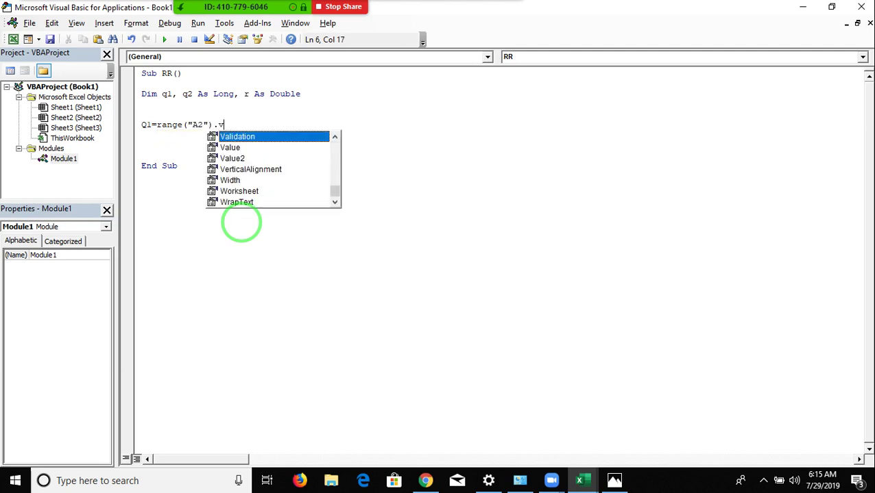
pyautogui.write('alue')
# Step: Complete q1 = Range("A2").Value, add q2 = Range("B2").Value, and type r=q2-q1/q1
pyautogui.press('Return')
pyautogui.write('Q2')
pyautogui.write('=range')
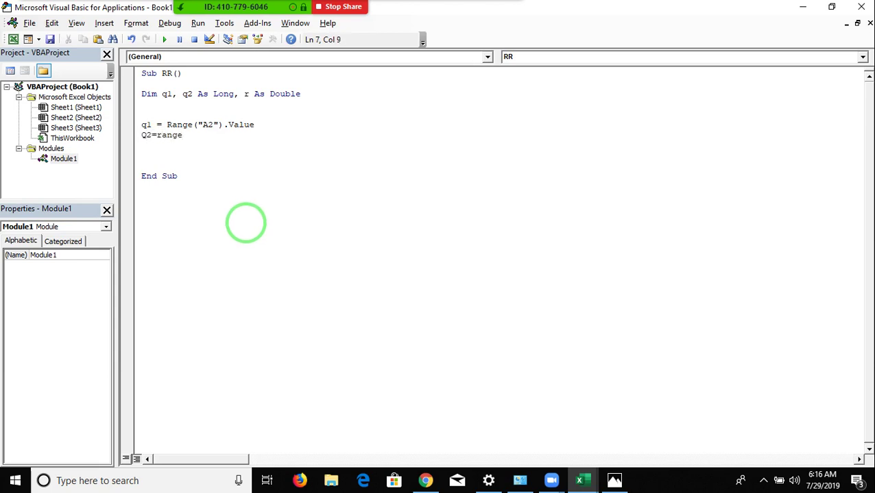
pyautogui.write('("B2')
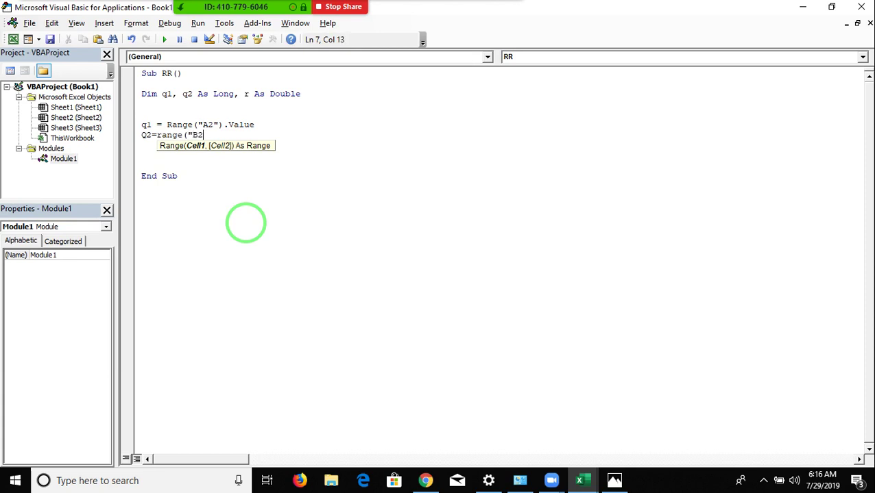
pyautogui.write('")')
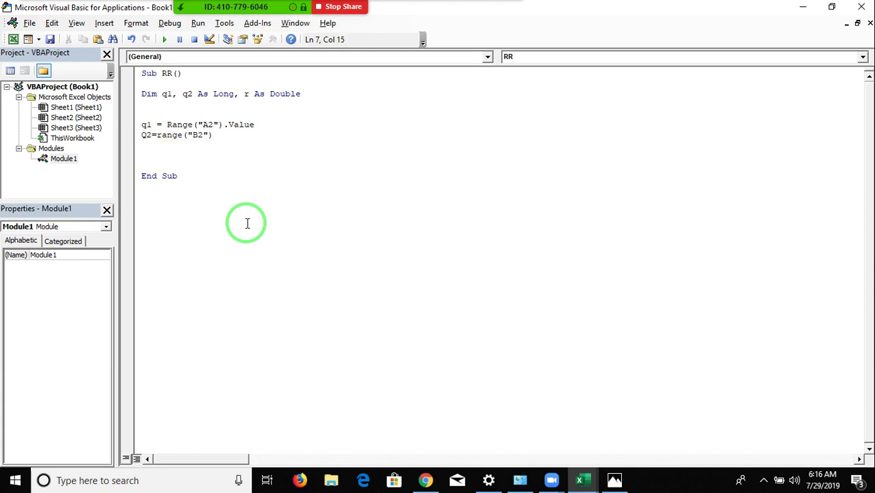
pyautogui.write('.v')
pyautogui.press('Down')
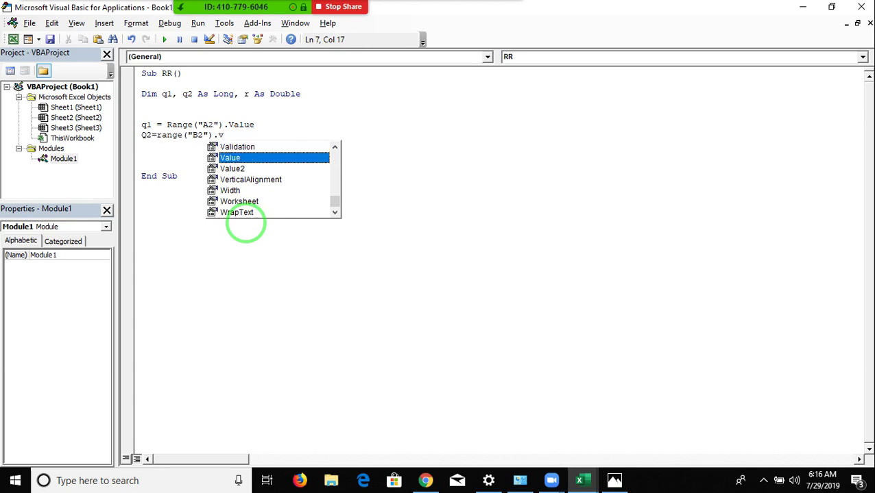
pyautogui.press('Tab')
pyautogui.press('Return')
pyautogui.press('Return')
pyautogui.press('Return')
pyautogui.write('r=')
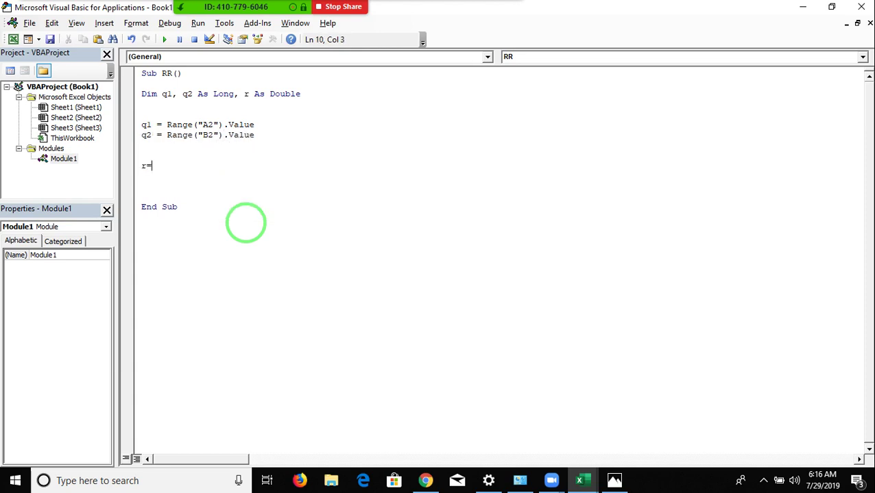
pyautogui.write('q2-q')
pyautogui.write('1/')
pyautogui.write('q1')
# Step: Correct the growth formula to r = (q2 - q1) / q1
pyautogui.press('Return')
pyautogui.press('Up')
pyautogui.press('Up')
pyautogui.press('Down')
pyautogui.press('Down')
pyautogui.click(160, 166)
pyautogui.write('(')
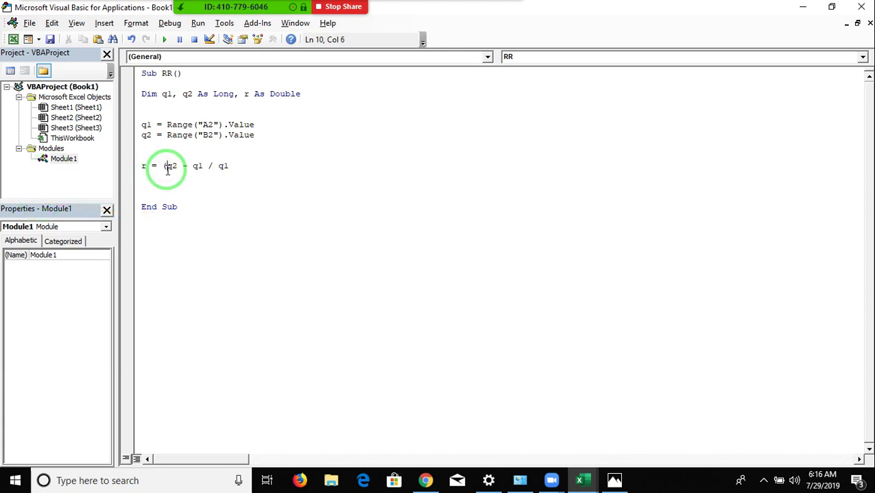
pyautogui.press('Right')
pyautogui.press('Right')
pyautogui.press('Right')
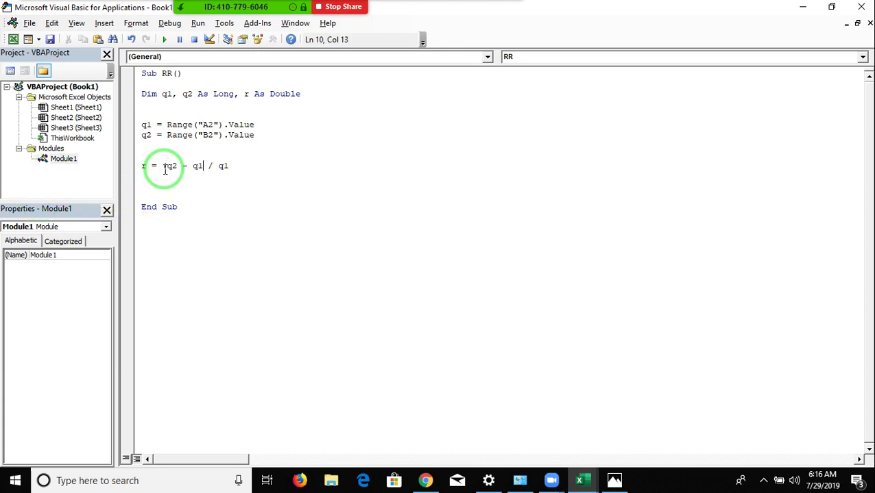
pyautogui.write(')')
pyautogui.press('Down')
# Step: Add the line Range("C2").Value = r before End Sub
pyautogui.press('Return')
pyautogui.write('range')
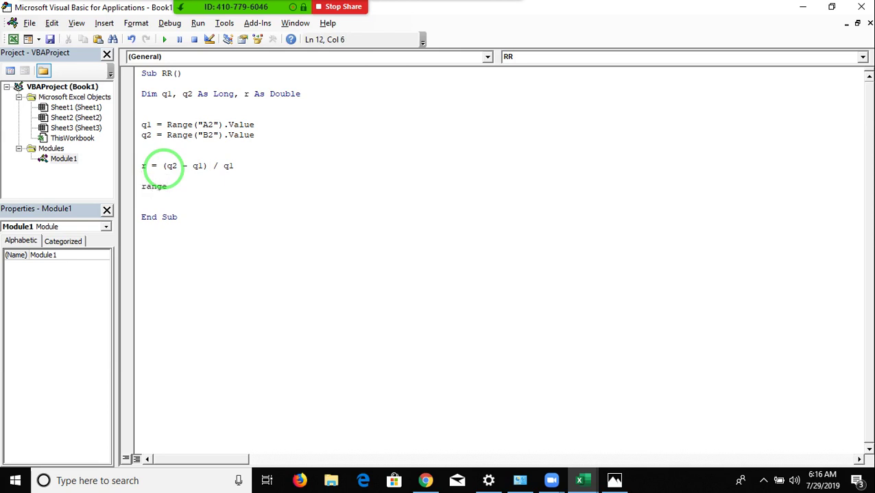
pyautogui.write('("C')
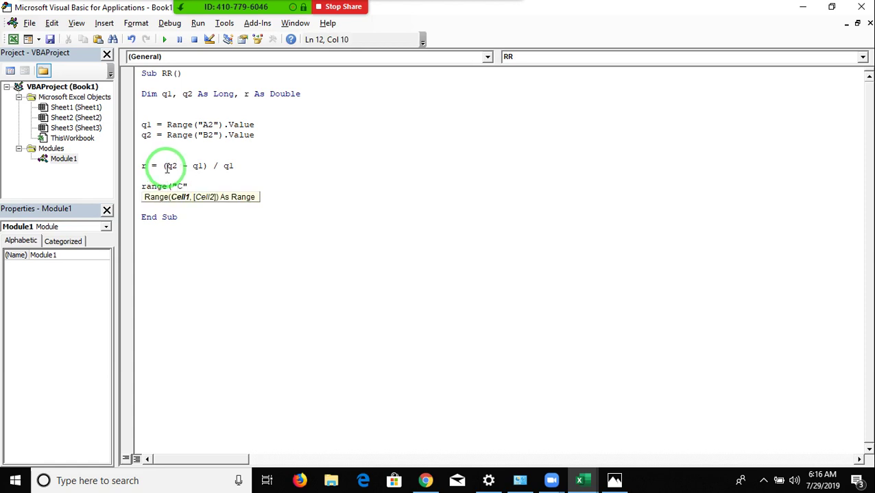
pyautogui.write('2')
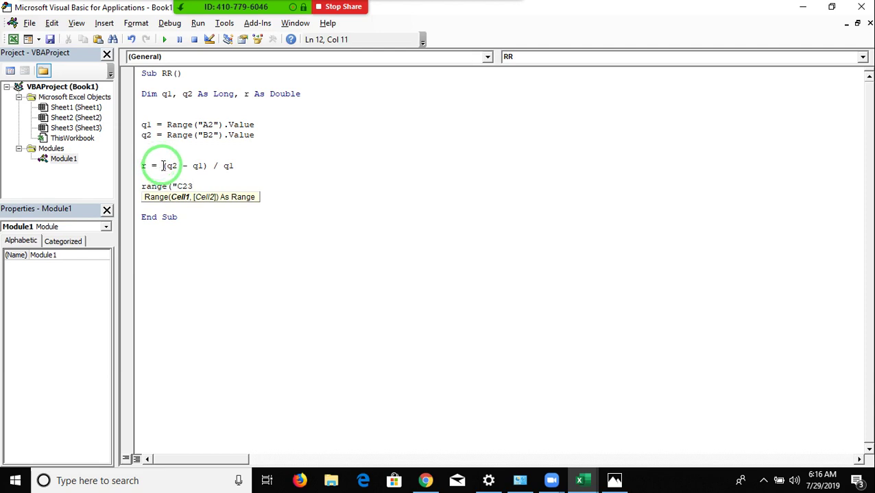
pyautogui.write('")')
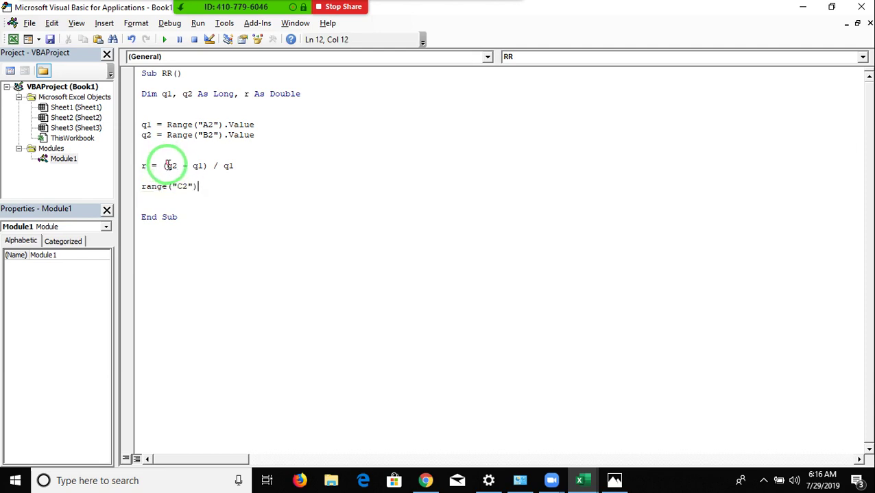
pyautogui.write('.v')
pyautogui.press('Down')
pyautogui.press('Tab')
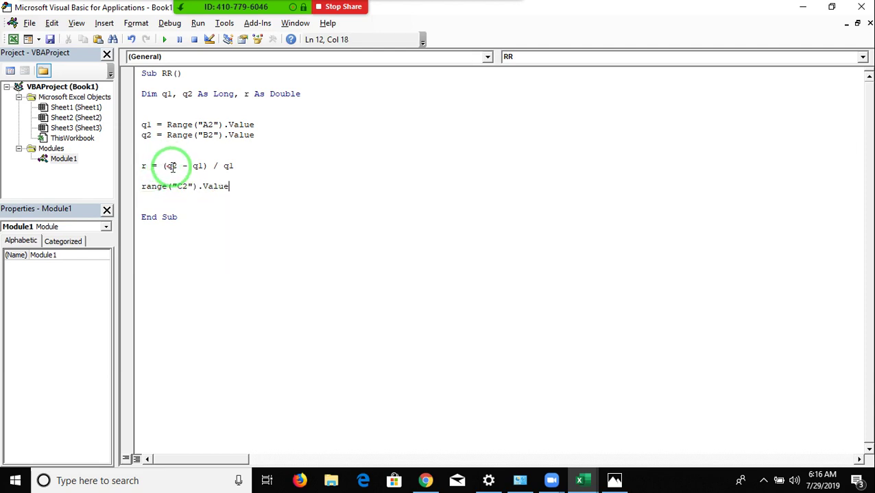
pyautogui.write('= ')
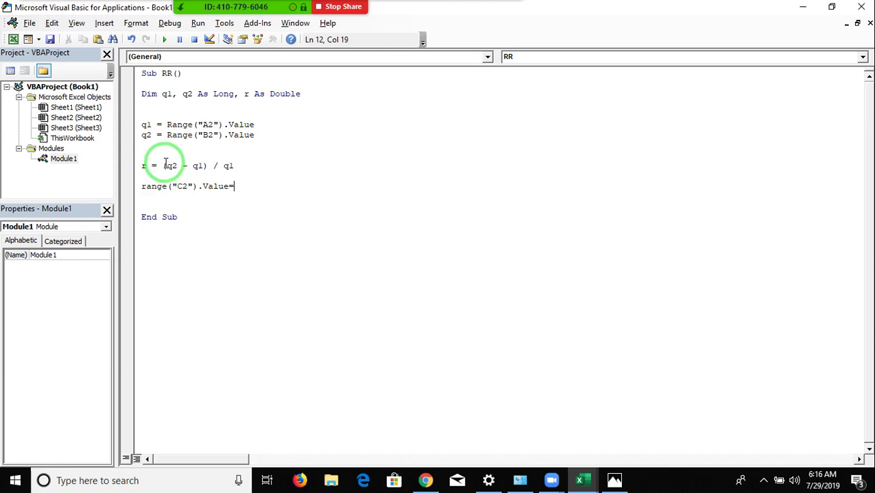
pyautogui.write('r')
pyautogui.press('Return')
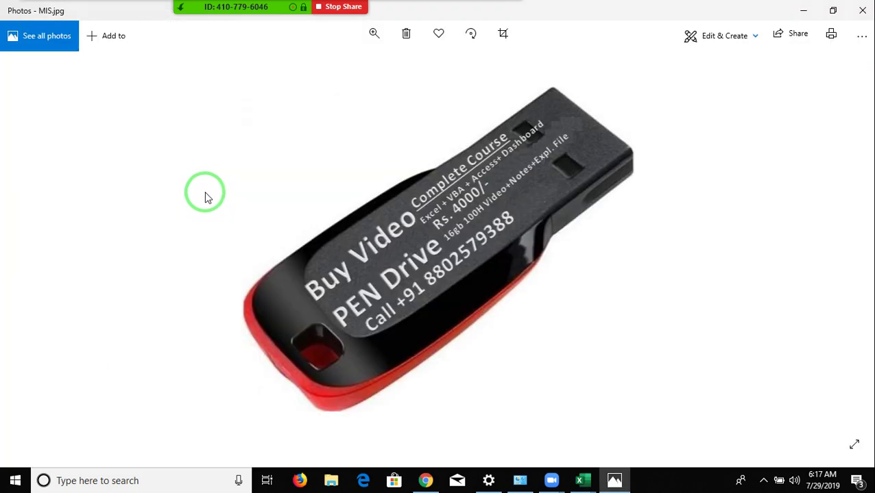
# Step: Clear the MIS.jpg image away with Win+D so the desktop shows
pyautogui.press('super+d')
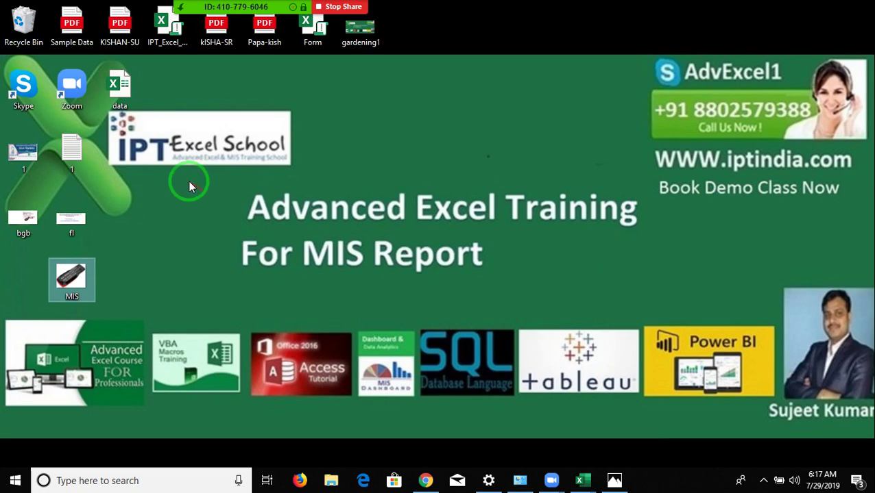
# Step: Run the RR macro in Book1 so Growth cell C2 shows 0.55, then return to the VBA editor
pyautogui.click(579, 480)
pyautogui.click(552, 436)
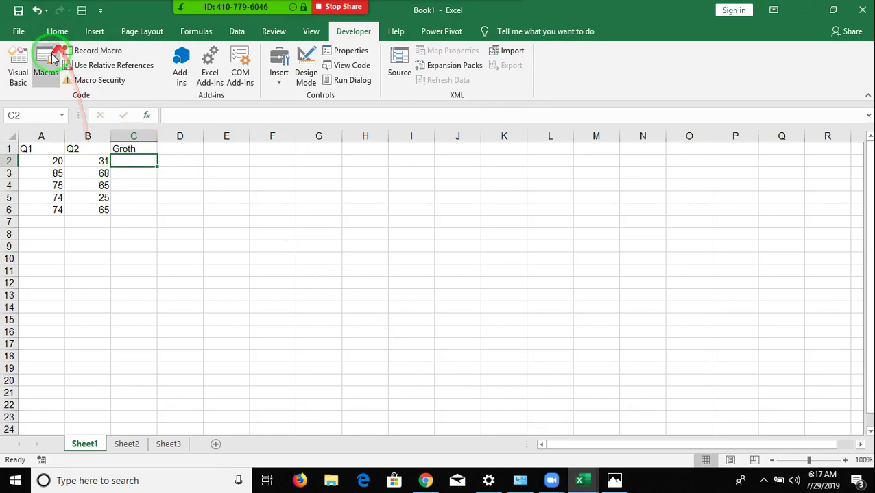
pyautogui.click(44, 74)
pyautogui.click(508, 146)
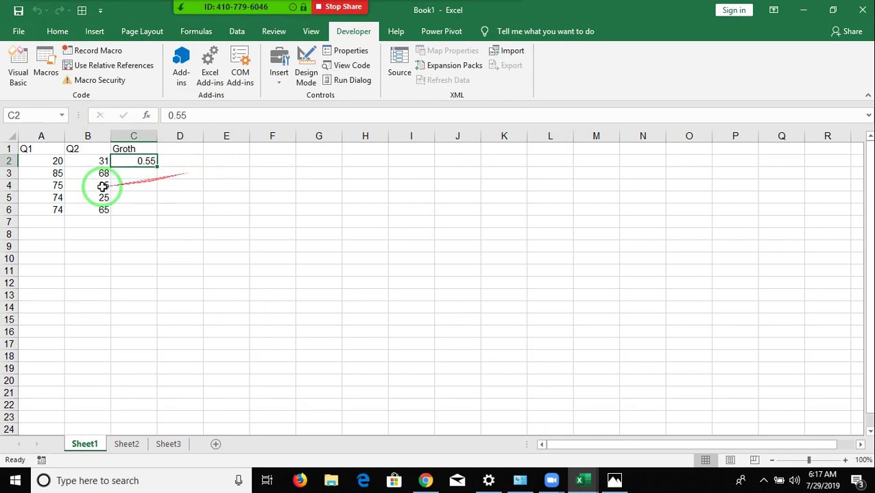
pyautogui.moveTo(125, 173); pyautogui.dragTo(125, 207)
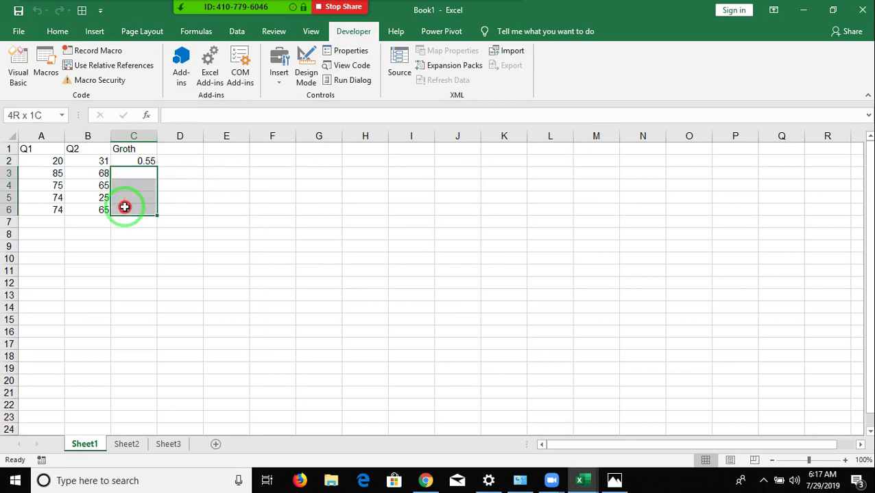
pyautogui.hotkey('alt', 'Tab')
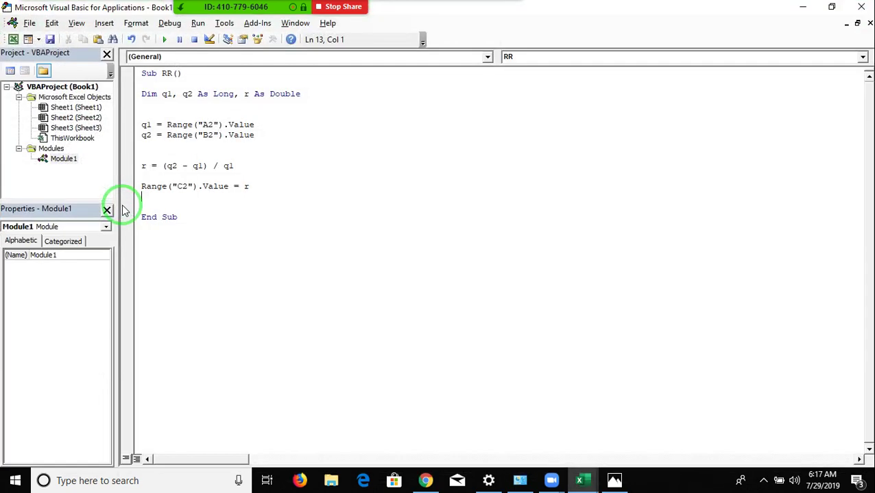
# Step: Select the A2 and B2 references, then insert a blank line above the q1 line
pyautogui.moveTo(143, 183)
pyautogui.mouseDown()
pyautogui.moveTo(221, 209)
pyautogui.moveTo(230, 161)
pyautogui.moveTo(180, 132)
pyautogui.mouseUp()
pyautogui.click(220, 210)
pyautogui.doubleClick(207, 125)
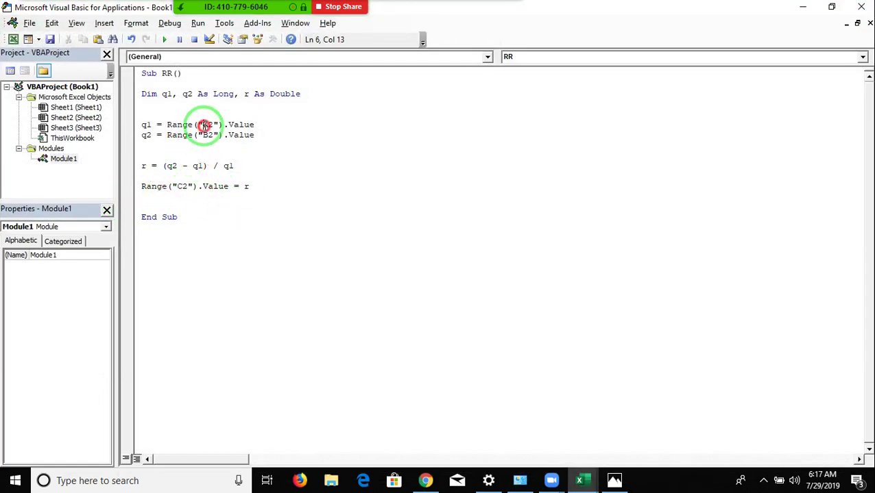
pyautogui.doubleClick(207, 135)
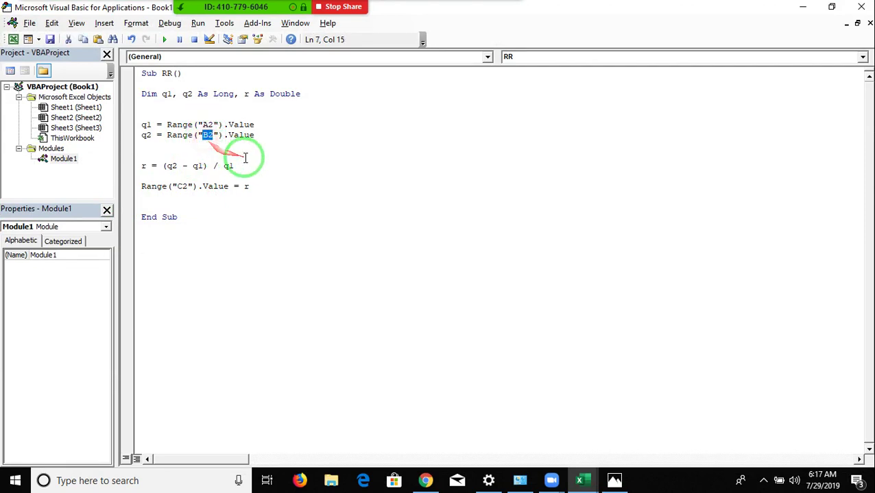
pyautogui.moveTo(243, 154); pyautogui.dragTo(165, 118)
pyautogui.click(164, 121)
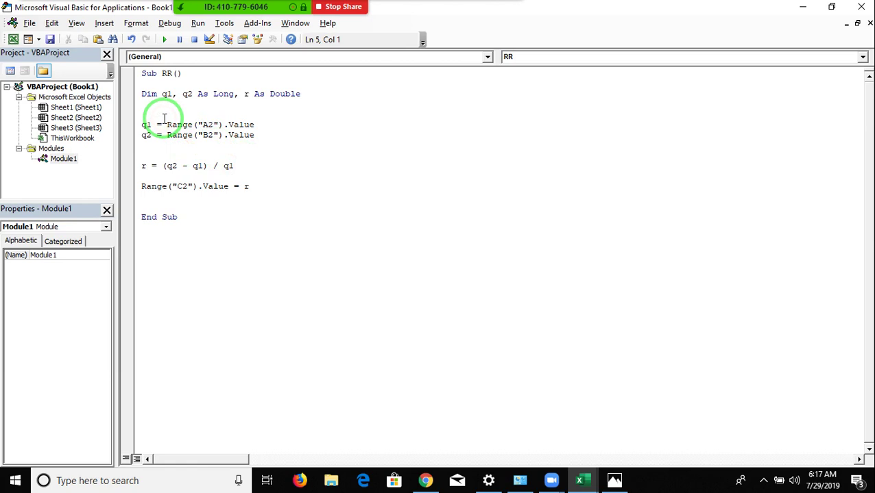
pyautogui.press('Return')
pyautogui.press('Return')
pyautogui.click(163, 118)
# Step: Add For i = 2 To 6 above the q1 line and Next i after the Range("C2") line
pyautogui.write('for i = ')
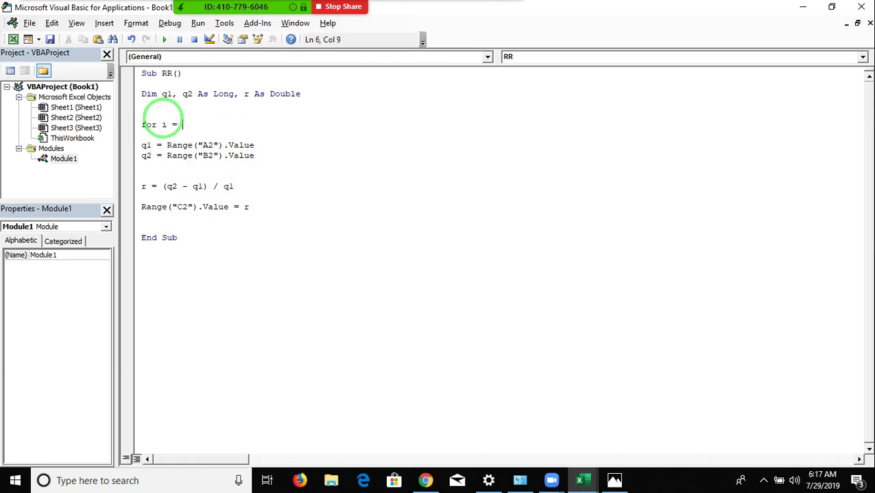
pyautogui.write('2 to')
pyautogui.hotkey('alt', 'F11')
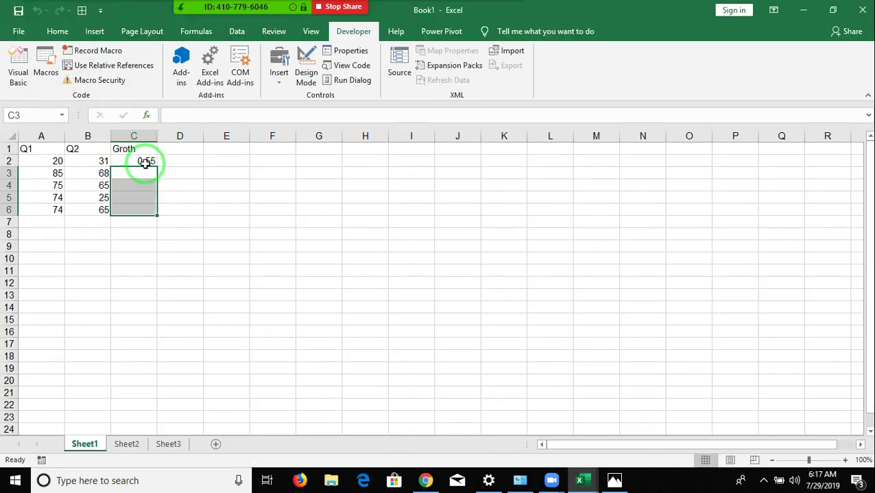
pyautogui.hotkey('alt', 'F11')
pyautogui.write('6')
pyautogui.press('Down')
pyautogui.press('Down')
pyautogui.press('Down')
pyautogui.press('Down')
pyautogui.press('Down')
pyautogui.press('Down')
pyautogui.press('Down')
pyautogui.press('Down')
pyautogui.press('Return')
pyautogui.write('next i')
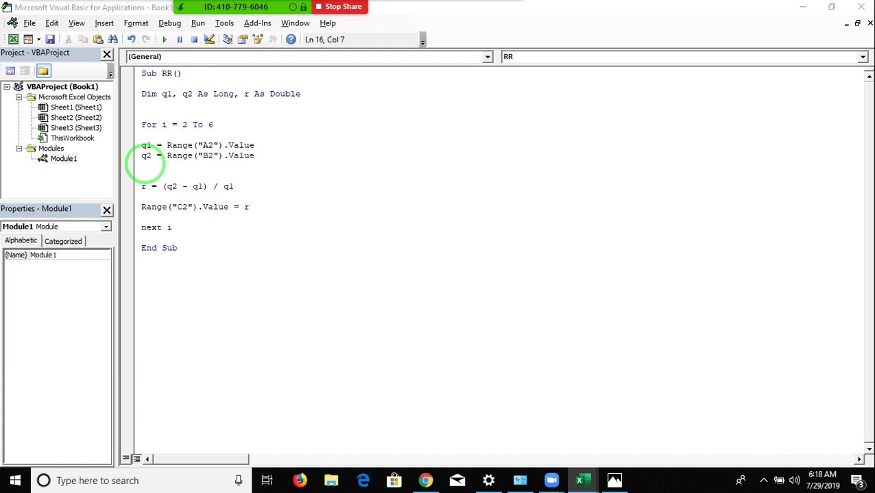
# Step: Highlight the q1, q2 and Next i lines to walk through the new loop
pyautogui.press('Up')
pyautogui.press('Up')
pyautogui.press('Up')
pyautogui.press('Up')
pyautogui.press('Up')
pyautogui.press('Up')
pyautogui.press('Up')
pyautogui.press('Up')
pyautogui.press('Up')
pyautogui.press('Right')
pyautogui.press('Right')
pyautogui.hotkey('shift', 'Right')
pyautogui.hotkey('shift', 'Right')
pyautogui.hotkey('shift', 'Right')
pyautogui.hotkey('shift', 'Right')
pyautogui.press('Down')
pyautogui.press('Down')
pyautogui.hotkey('shift', 'Down')
pyautogui.press('Down')
pyautogui.press('Down')
pyautogui.press('Down')
pyautogui.press('Down')
pyautogui.press('Down')
pyautogui.hotkey('shift', 'Down')
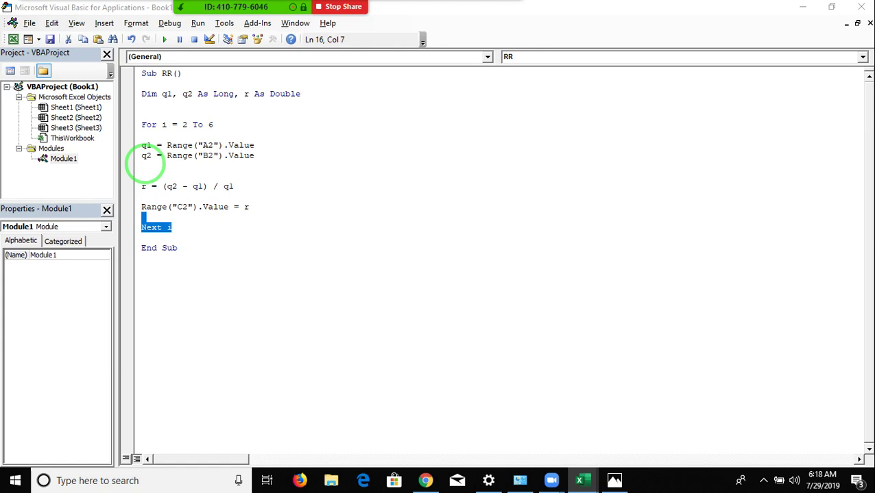
pyautogui.click(242, 197)
pyautogui.click(161, 125)
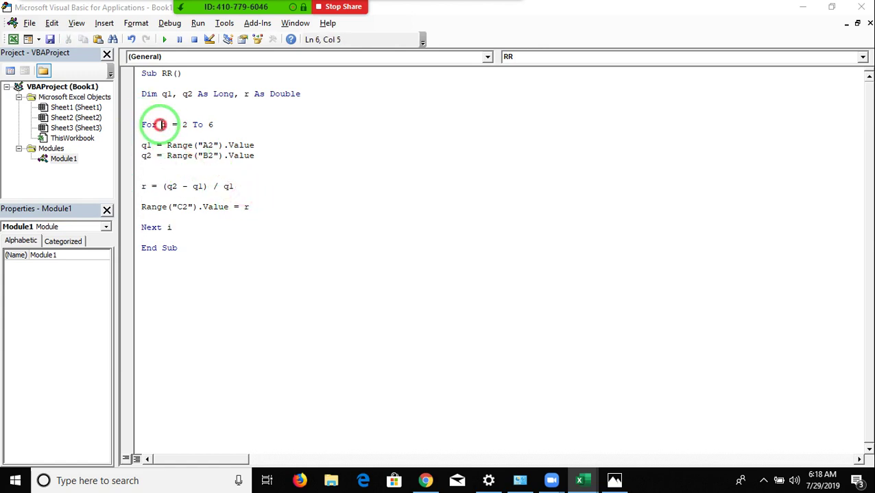
pyautogui.click(171, 135)
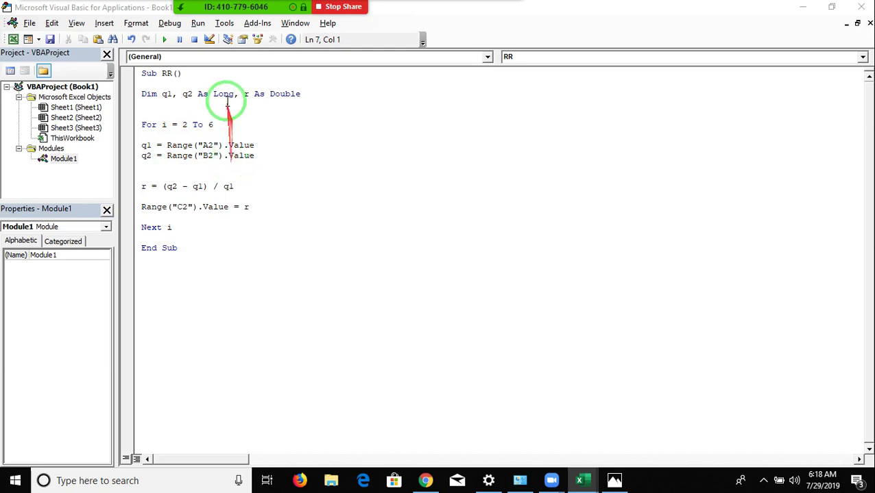
pyautogui.click(173, 24)
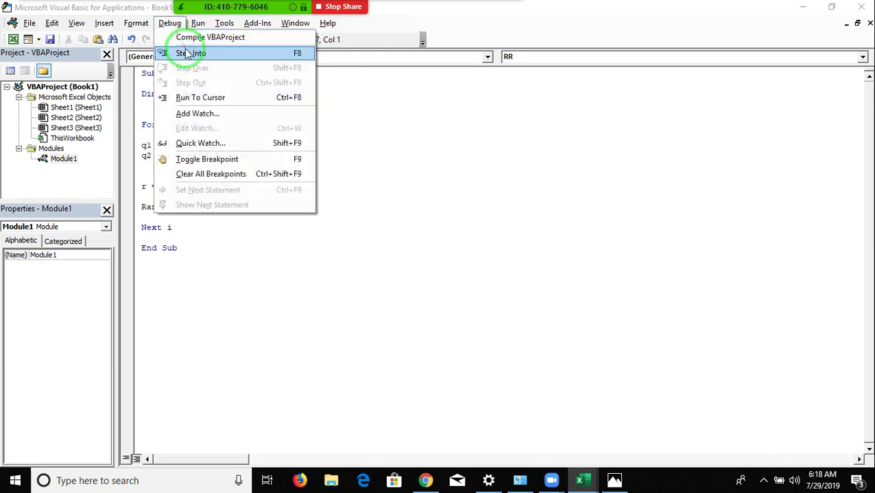
# Step: Step into RR, compile the project, and advance to the q1 line, checking the value of i
pyautogui.click(191, 56)
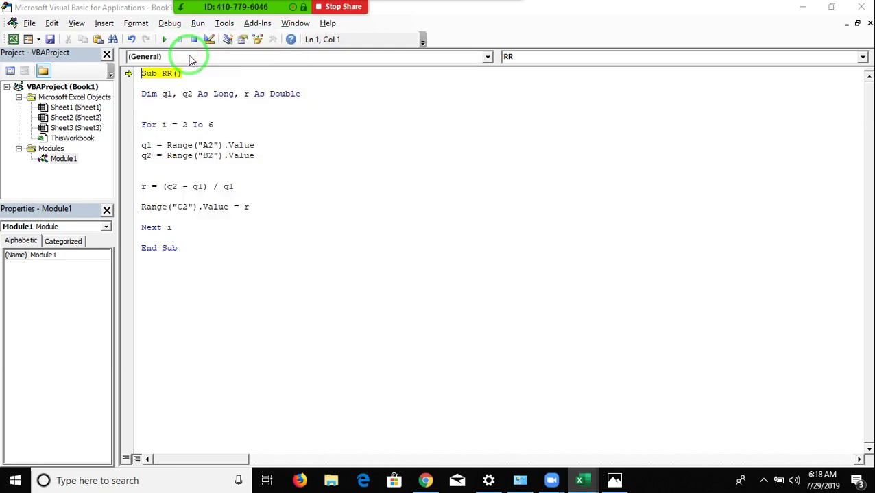
pyautogui.click(169, 23)
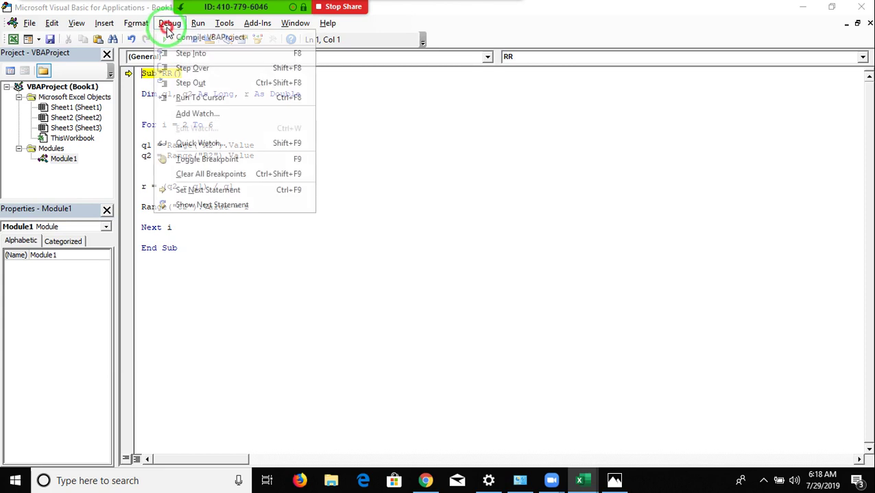
pyautogui.click(191, 54)
pyautogui.click(172, 25)
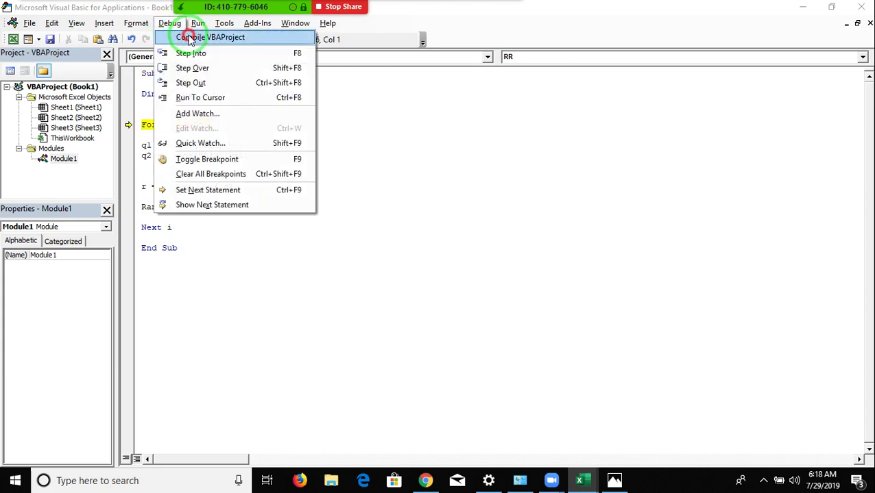
pyautogui.click(181, 37)
pyautogui.click(171, 24)
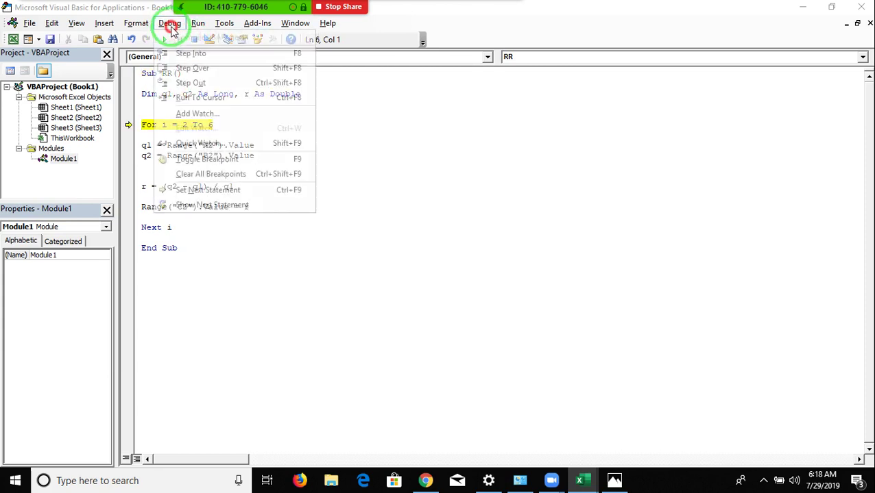
pyautogui.click(192, 53)
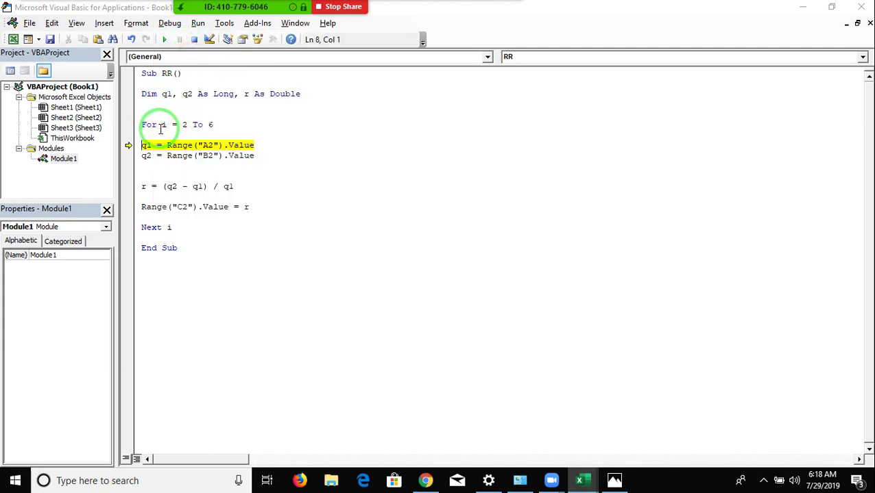
pyautogui.moveTo(165, 126)
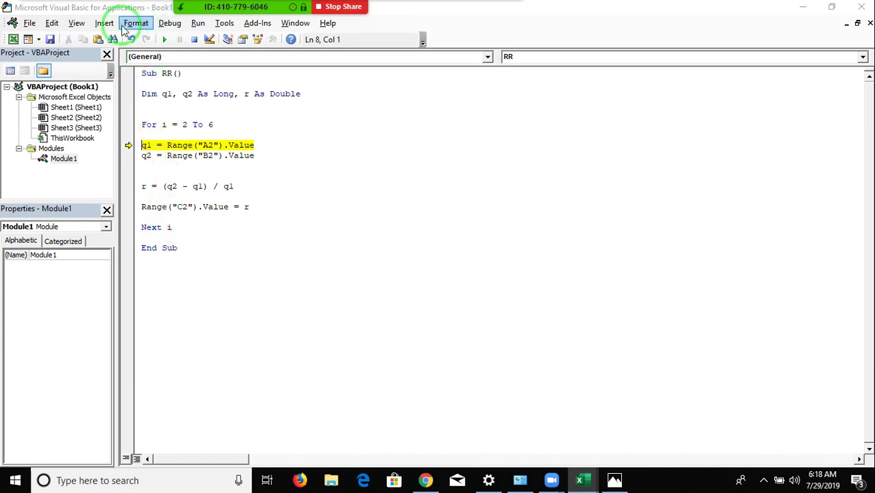
# Step: Step through the q2, r, C2 output and Next i lines into the second pass with i = 3
pyautogui.click(172, 30)
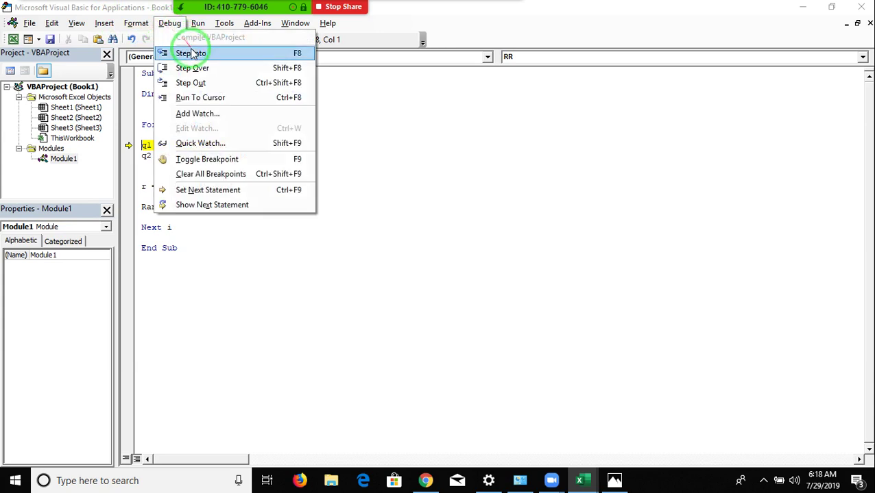
pyautogui.click(191, 53)
pyautogui.click(173, 26)
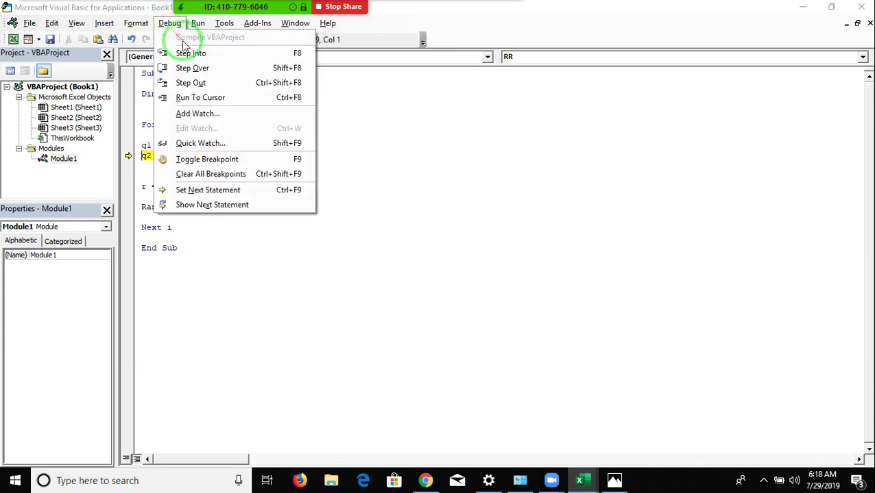
pyautogui.click(191, 52)
pyautogui.click(168, 24)
pyautogui.click(186, 53)
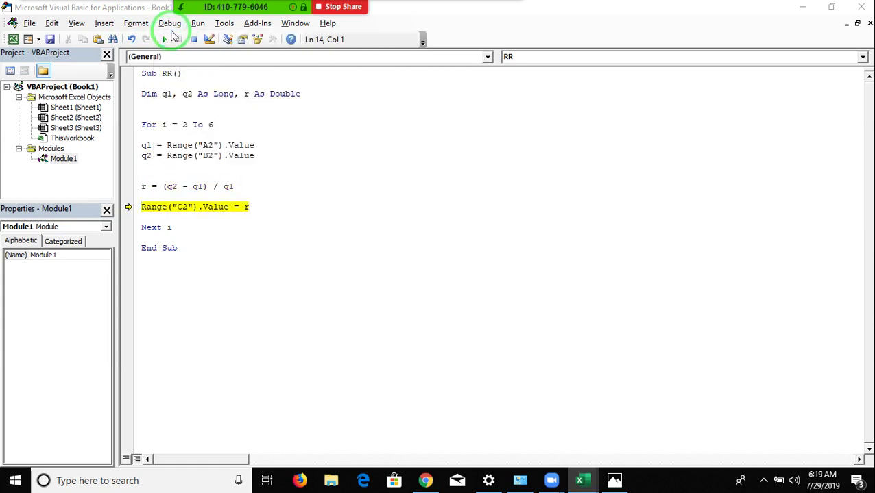
pyautogui.click(170, 24)
pyautogui.click(188, 52)
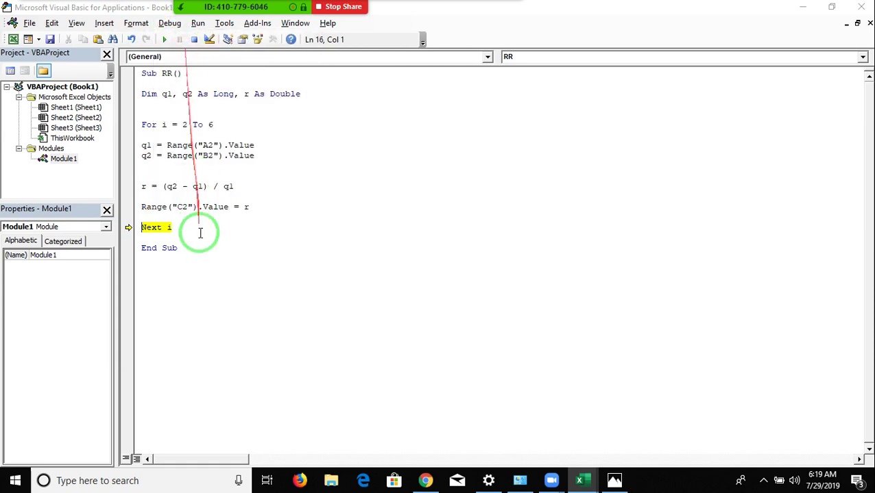
pyautogui.moveTo(171, 229)
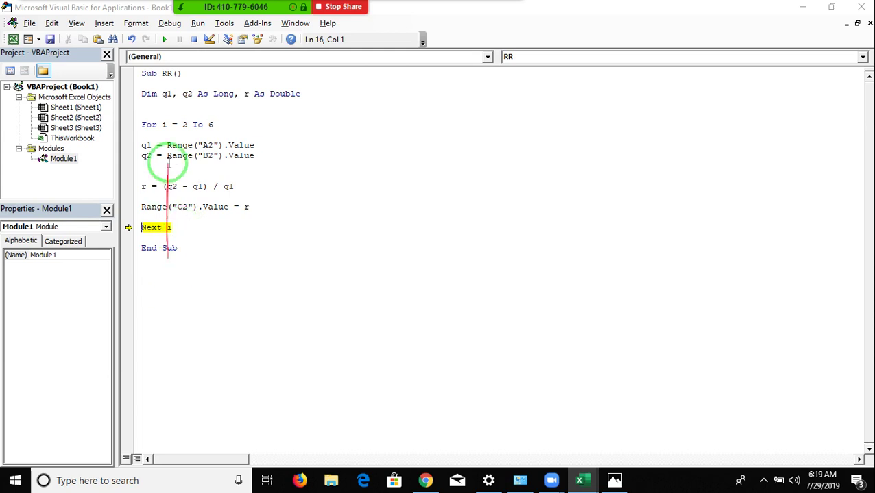
pyautogui.click(171, 26)
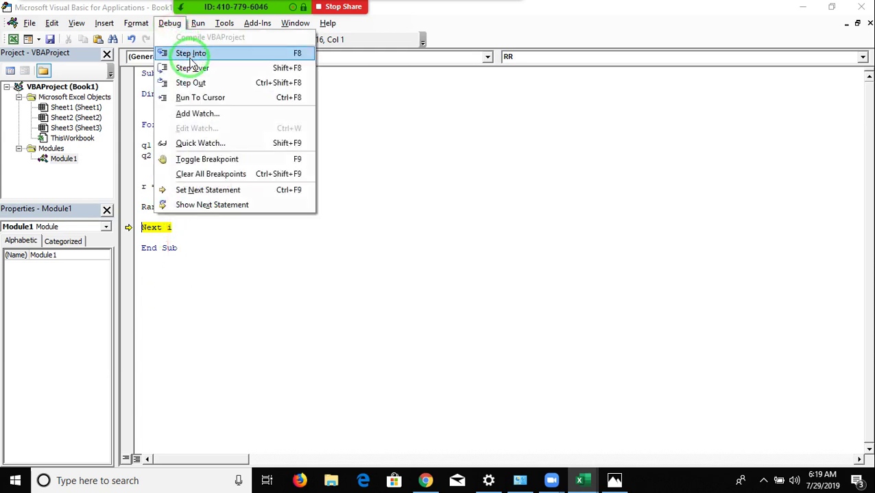
pyautogui.click(191, 54)
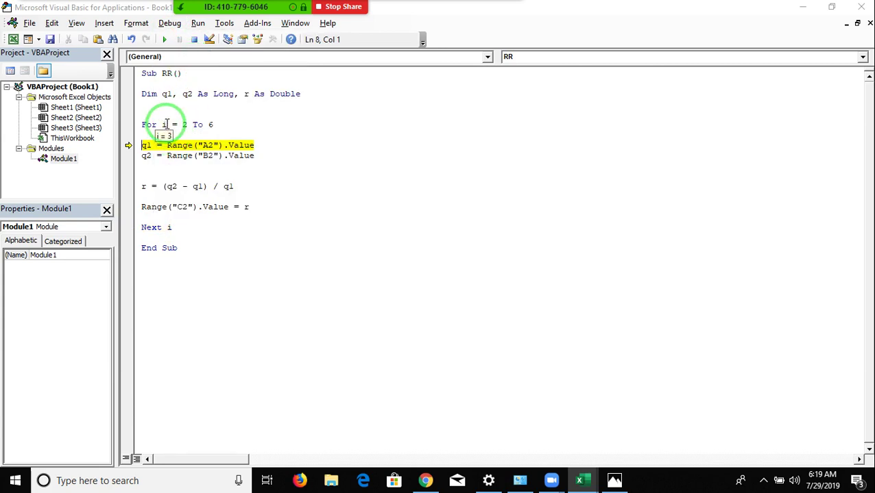
# Step: Replace the fixed row 2 with & i in the Range("A"), Range("B") and Range("C") references
pyautogui.click(207, 145)
pyautogui.press('Delete')
pyautogui.press('Down')
pyautogui.press('Delete')
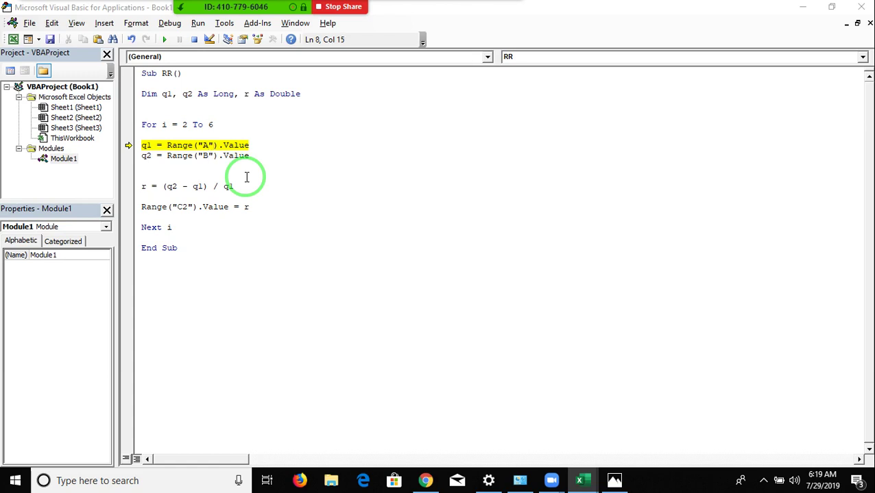
pyautogui.write('& i')
pyautogui.press('Down')
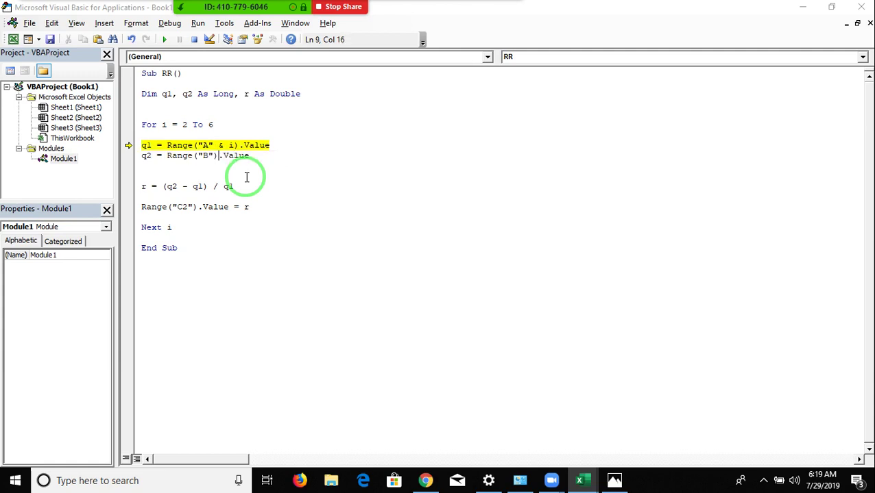
pyautogui.write('& i')
pyautogui.press('Down')
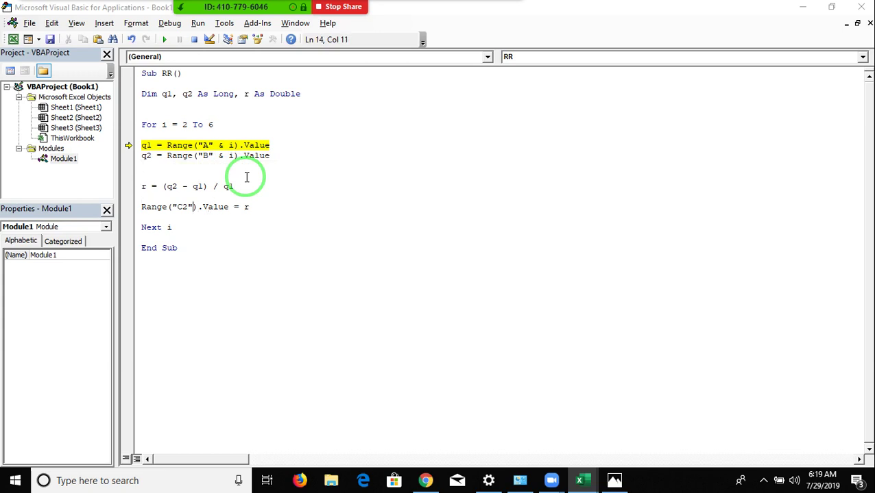
pyautogui.press('Delete')
pyautogui.press('BackSpace')
pyautogui.write('" ')
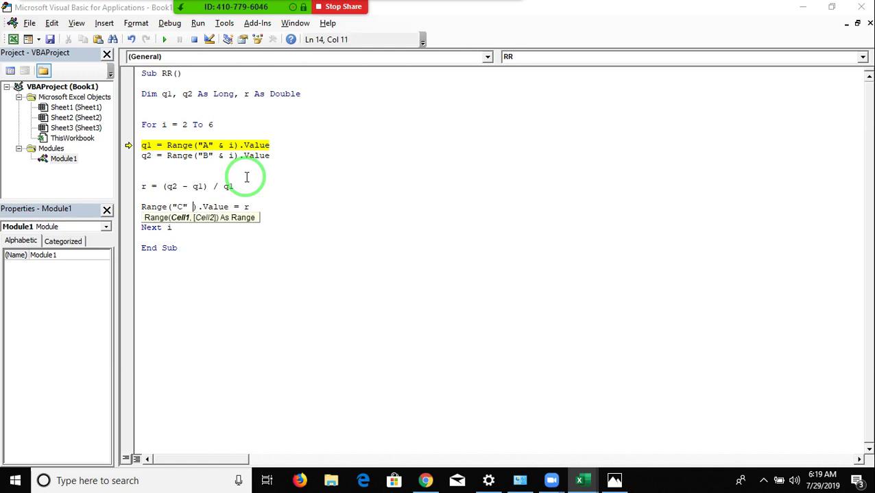
pyautogui.write('& ')
pyautogui.write('i')
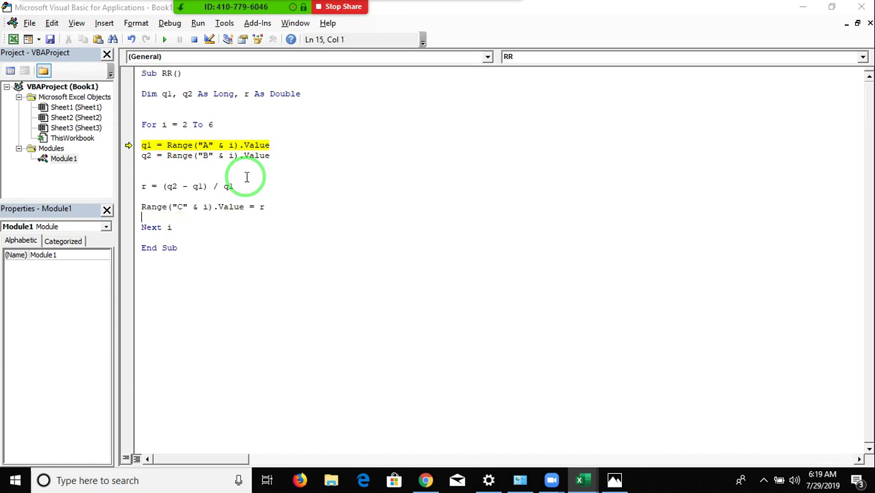
pyautogui.click(302, 271)
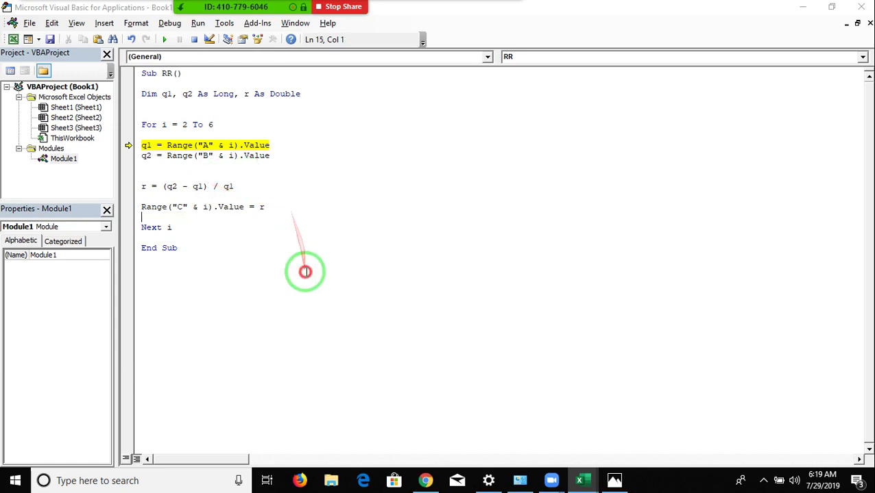
# Step: Run the looped RR macro and select the Growth results C2:C6 in Excel
pyautogui.click(165, 39)
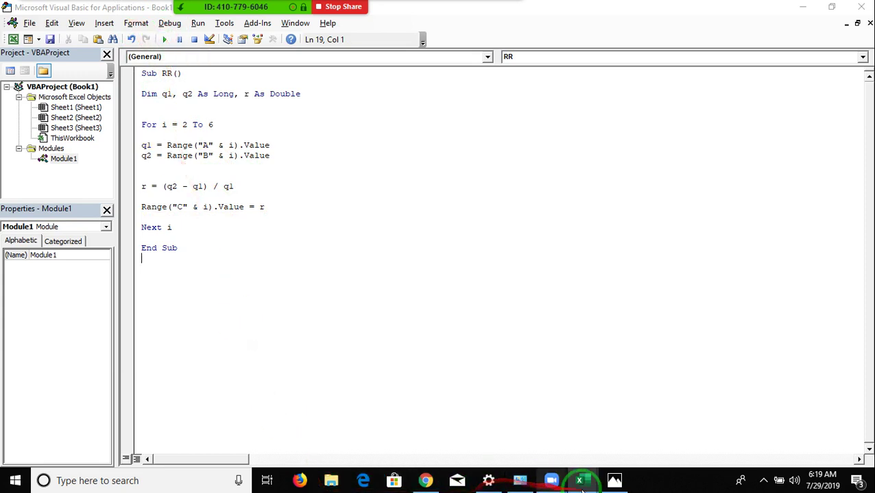
pyautogui.moveTo(579, 481)
pyautogui.click(537, 451)
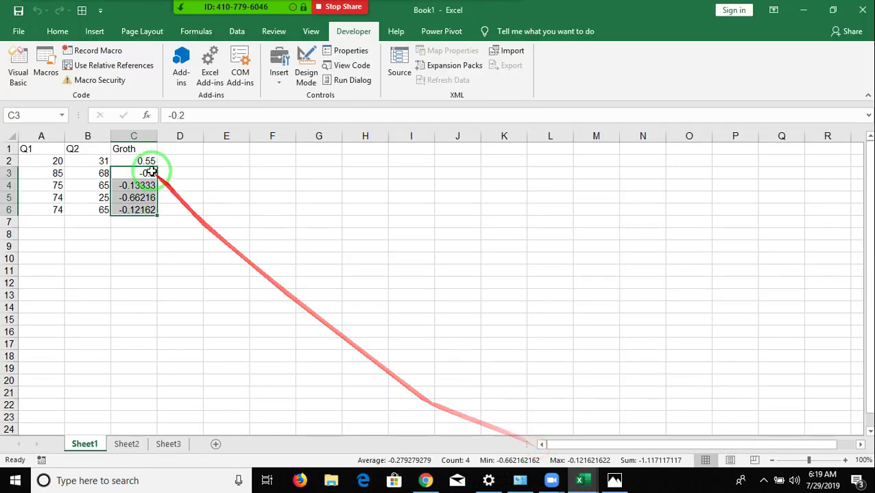
pyautogui.moveTo(131, 152); pyautogui.dragTo(129, 198)
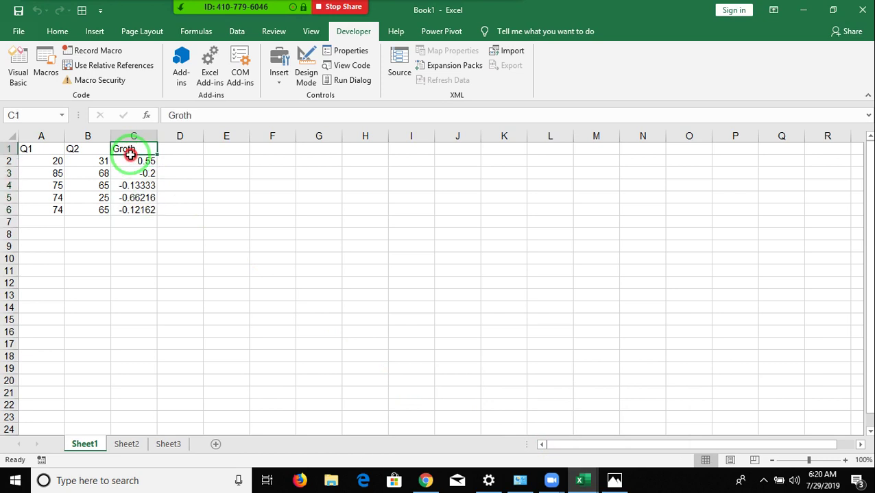
pyautogui.click(126, 160)
pyautogui.moveTo(126, 160); pyautogui.dragTo(127, 209)
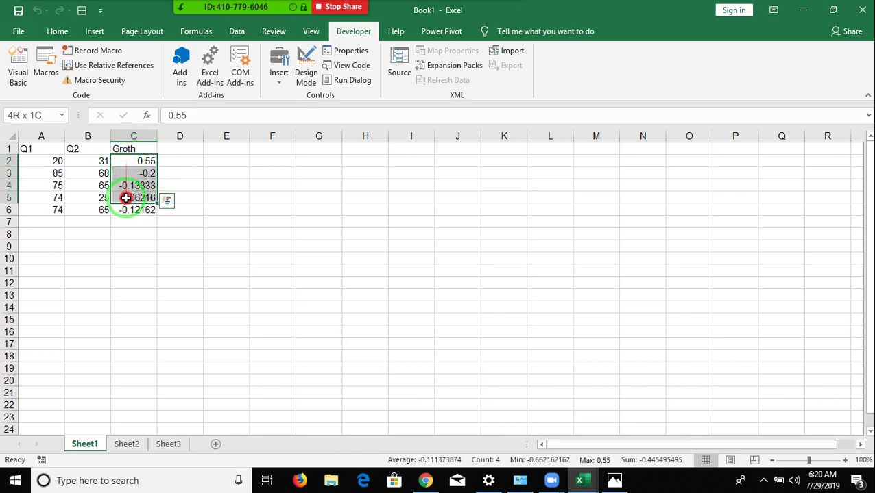
# Step: Apply Percent Style to C2:C6 and switch back to the VBA editor
pyautogui.click(58, 31)
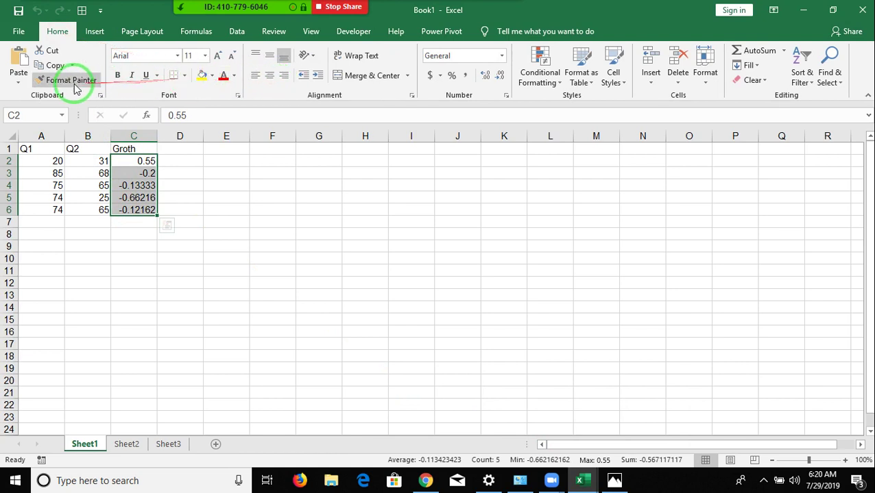
pyautogui.click(69, 82)
pyautogui.click(68, 82)
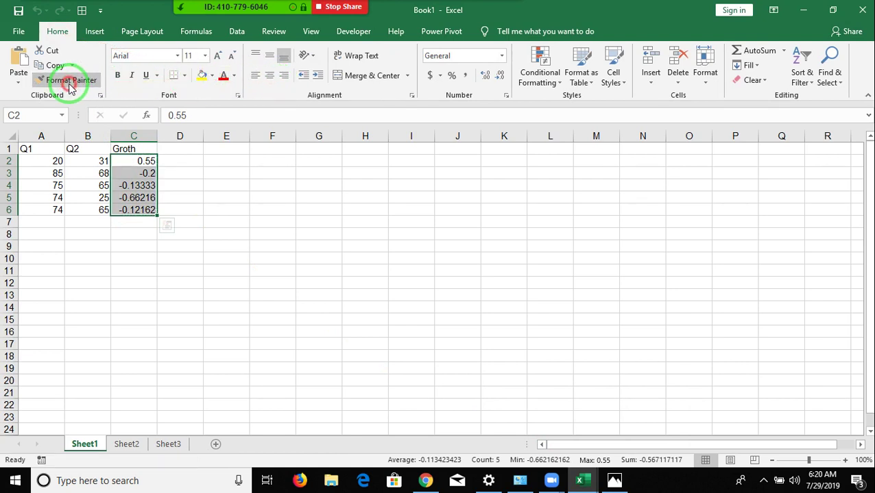
pyautogui.click(453, 75)
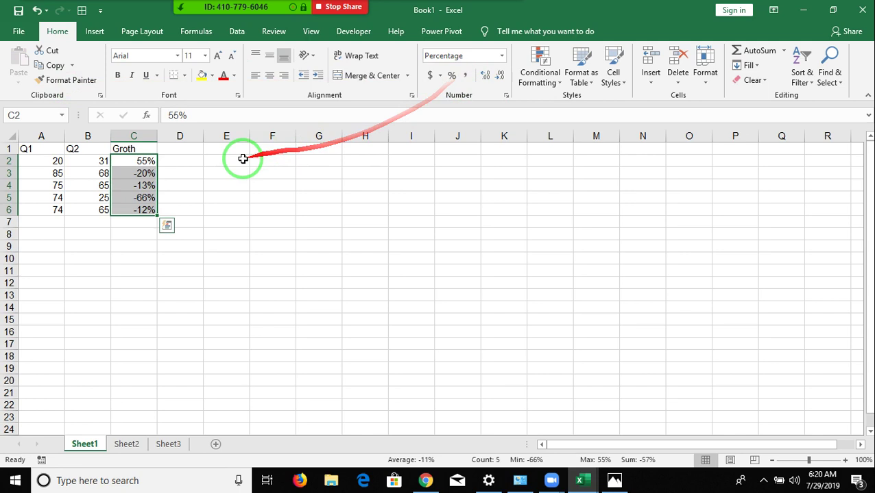
pyautogui.click(231, 162)
pyautogui.hotkey('alt', 'Tab')
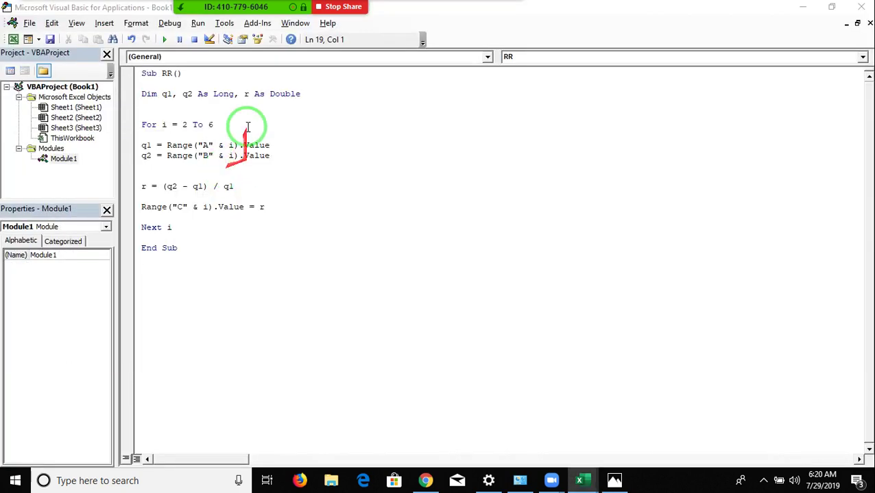
pyautogui.moveTo(202, 17)
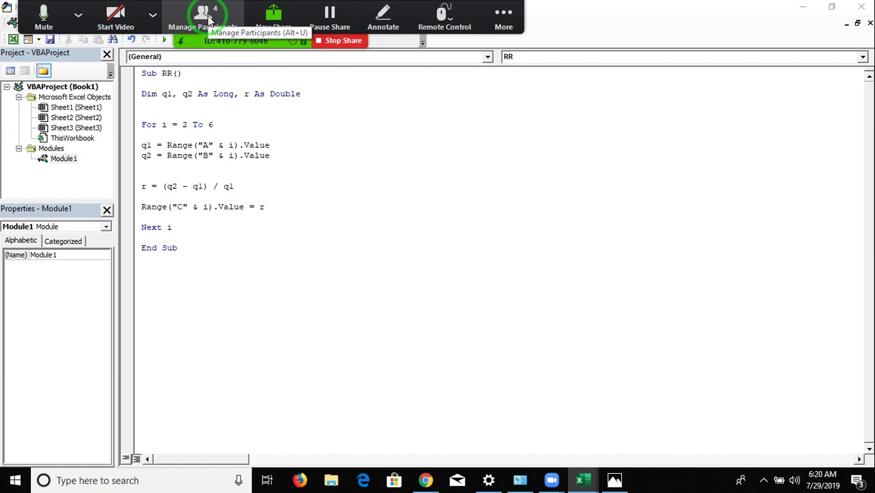
pyautogui.click(209, 18)
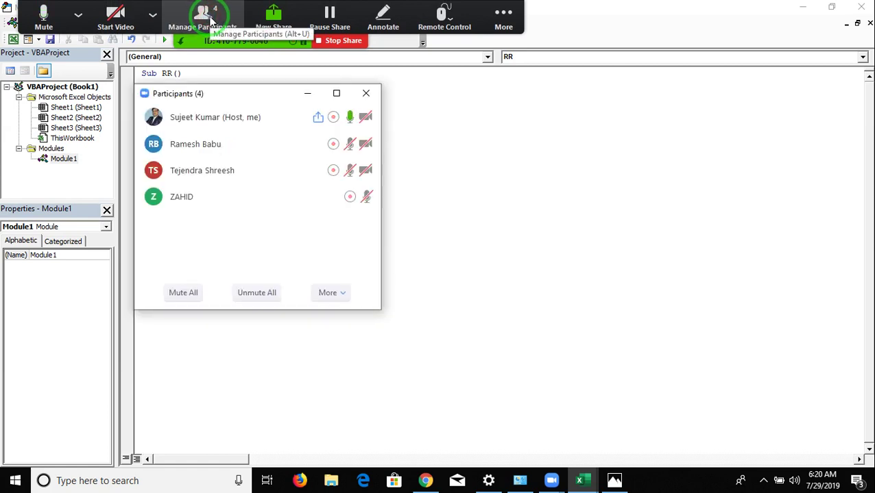
pyautogui.moveTo(322, 143)
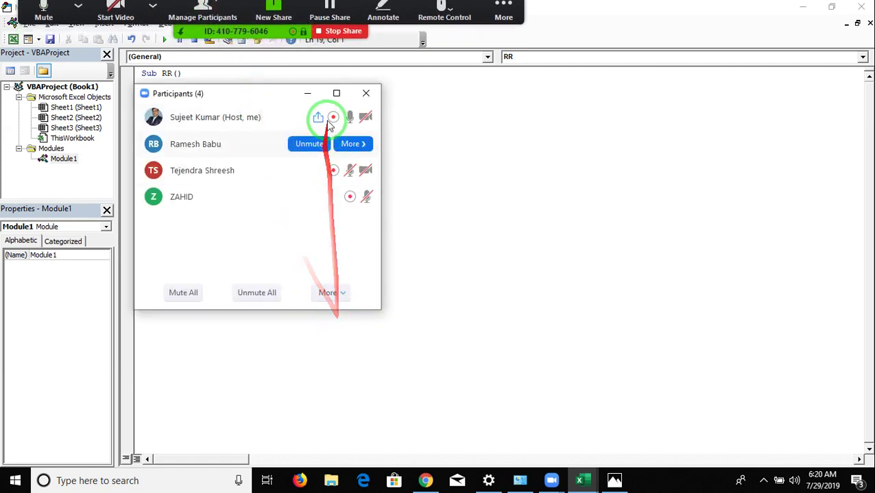
pyautogui.click(315, 145)
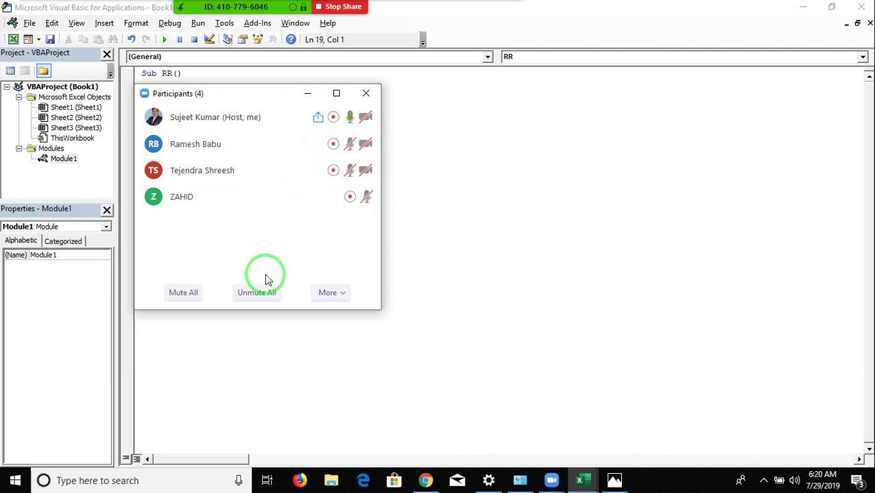
pyautogui.click(367, 91)
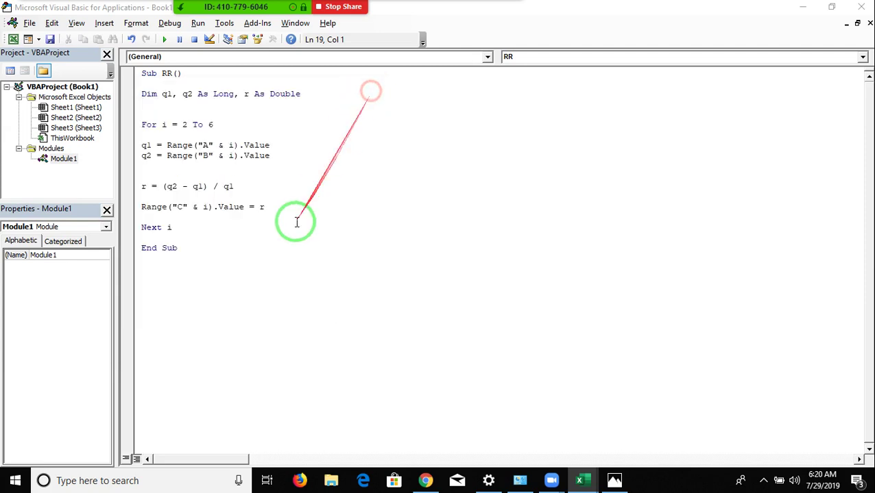
pyautogui.click(213, 269)
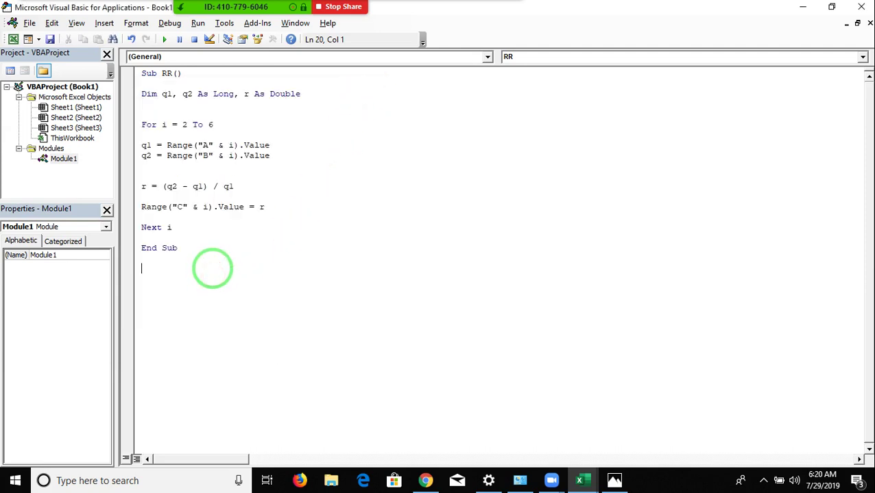
pyautogui.write('functi')
pyautogui.write('on Gr(')
pyautogui.press('Return')
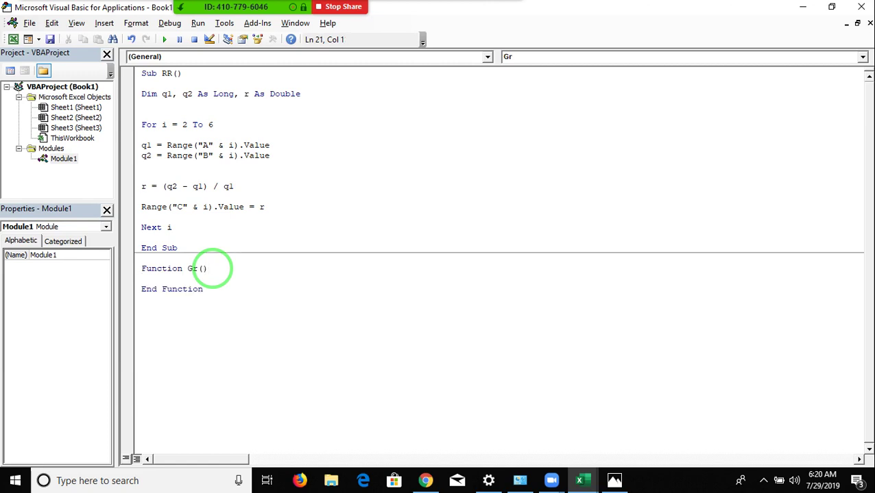
pyautogui.doubleClick(211, 124)
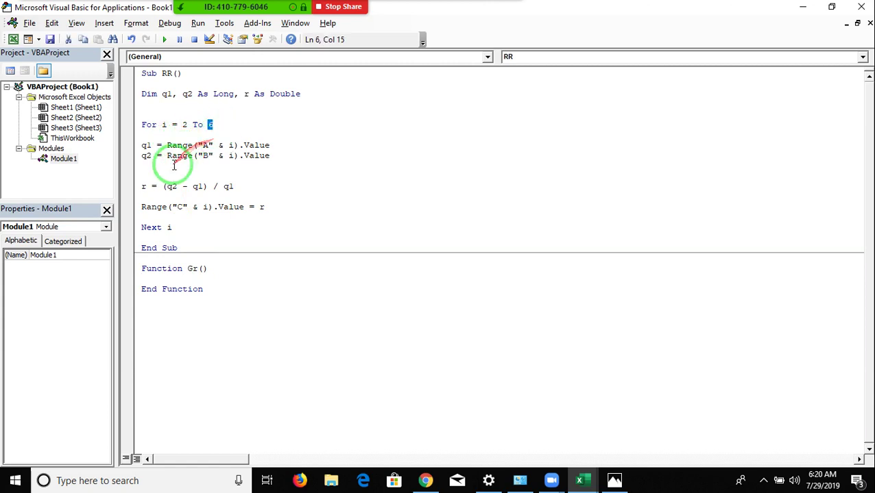
pyautogui.hotkey('alt', 'Tab')
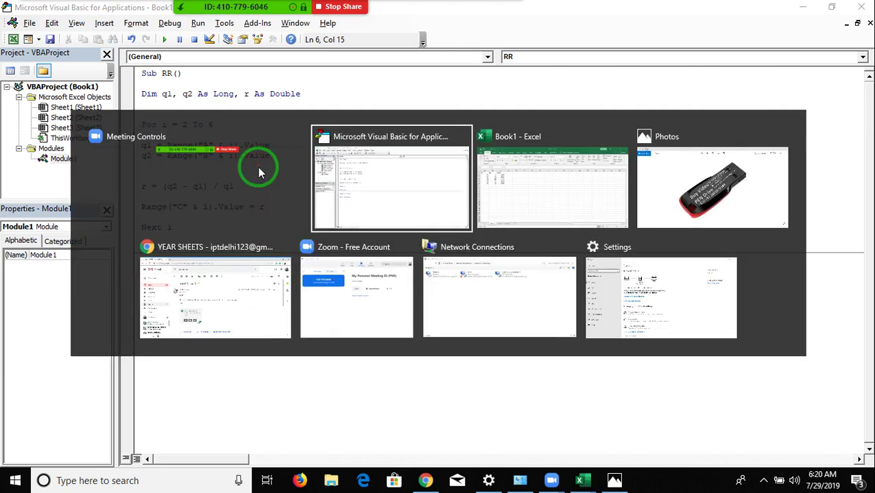
pyautogui.hotkey('alt', 'Tab')
pyautogui.click(29, 161)
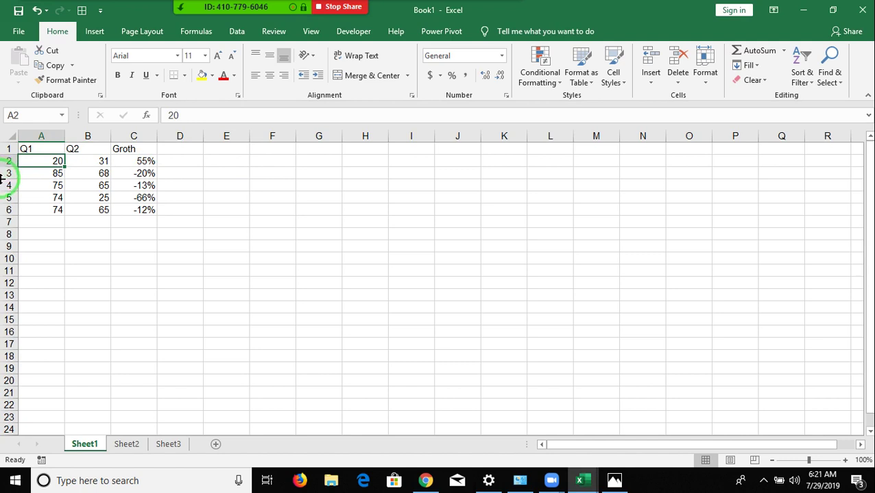
pyautogui.hotkey('alt', 'Tab')
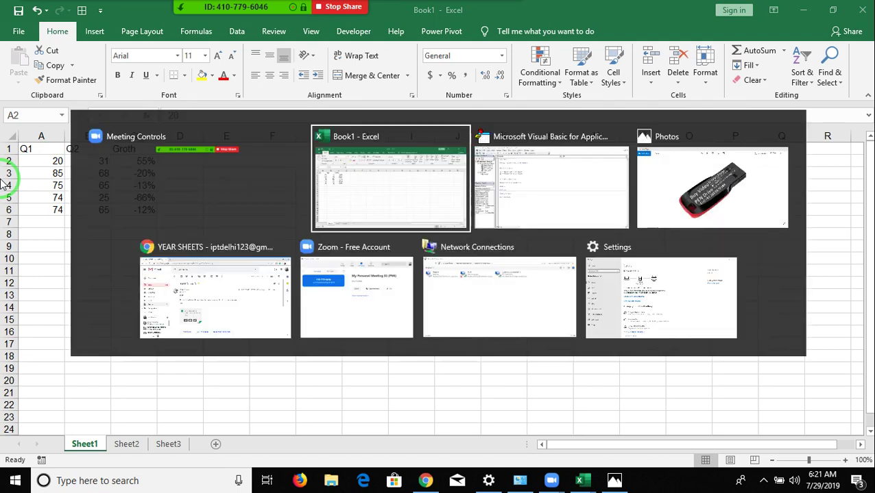
pyautogui.hotkey('alt', 'Tab')
pyautogui.moveTo(6, 175); pyautogui.dragTo(218, 125)
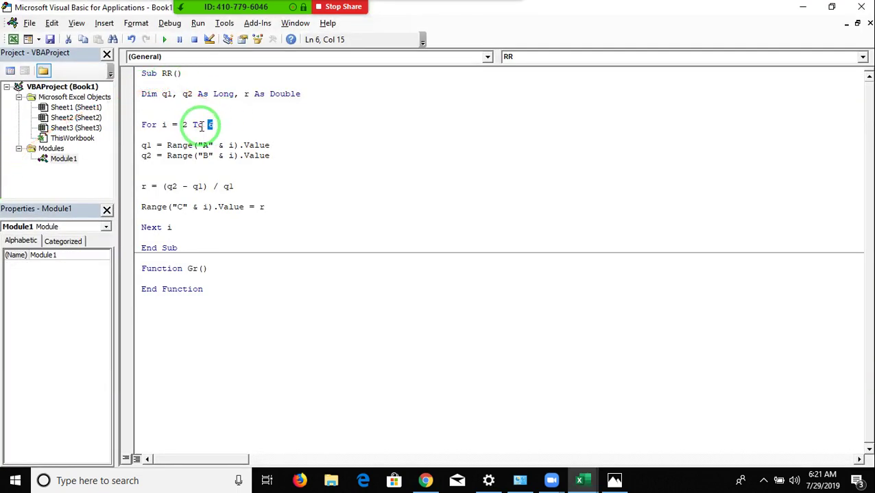
pyautogui.moveTo(213, 122); pyautogui.dragTo(210, 124)
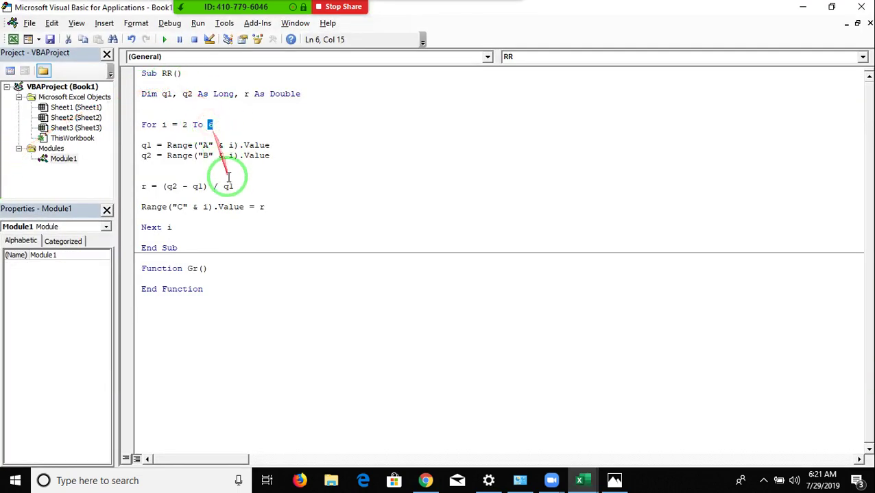
# Step: Change the For loop's end value from 6 to Range("A65000").End(xlUp).Row
pyautogui.write('rage')
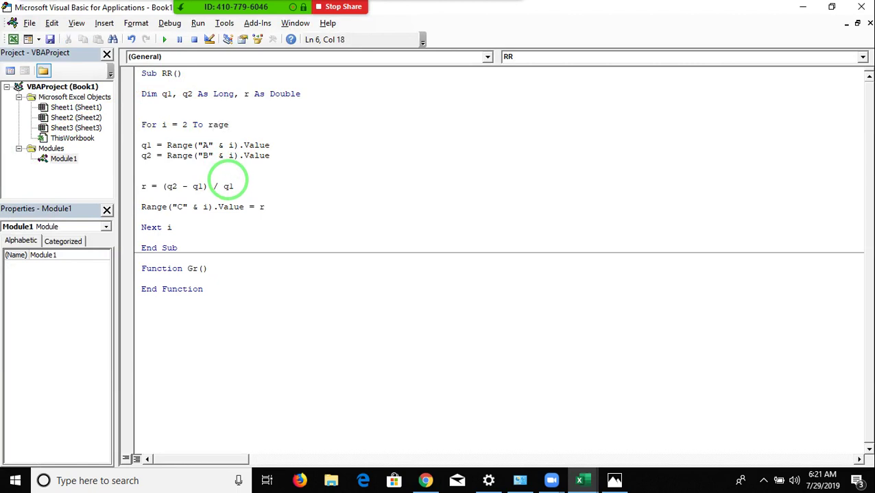
pyautogui.press('BackSpace')
pyautogui.press('BackSpace')
pyautogui.write('nge("')
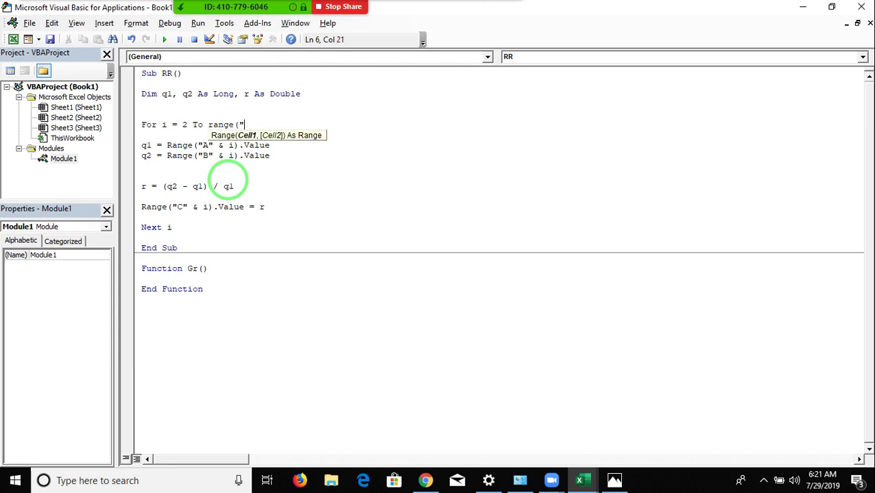
pyautogui.write('A65000"')
pyautogui.write(').End(')
pyautogui.press('Down')
pyautogui.press('Down')
pyautogui.press('Down')
pyautogui.press('Down')
pyautogui.press('Tab')
pyautogui.write(')')
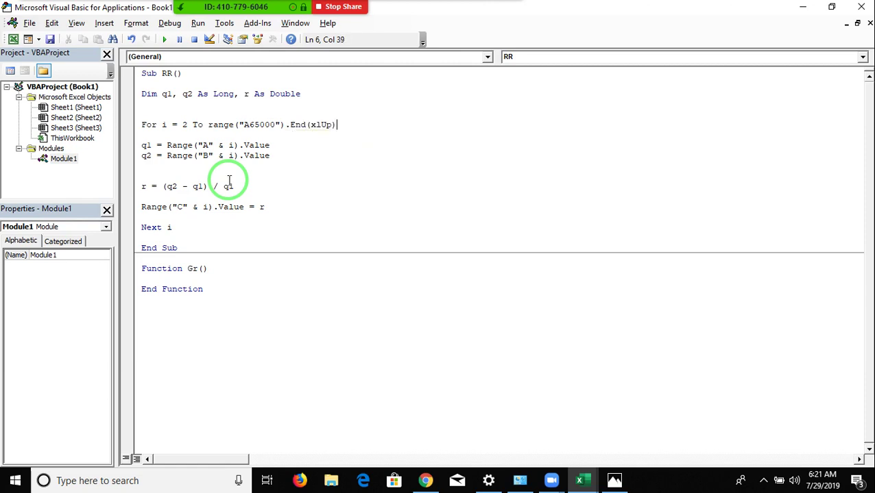
pyautogui.write('.row')
pyautogui.press('Down')
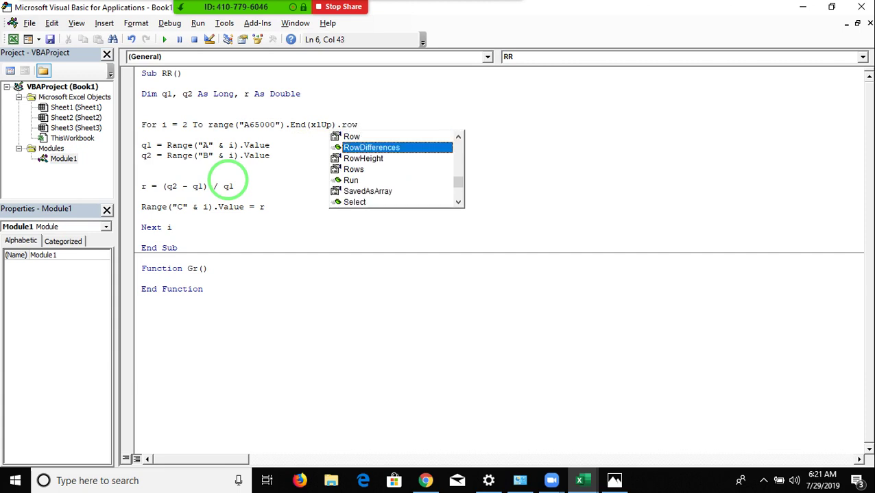
pyautogui.press('Escape')
pyautogui.press('Down')
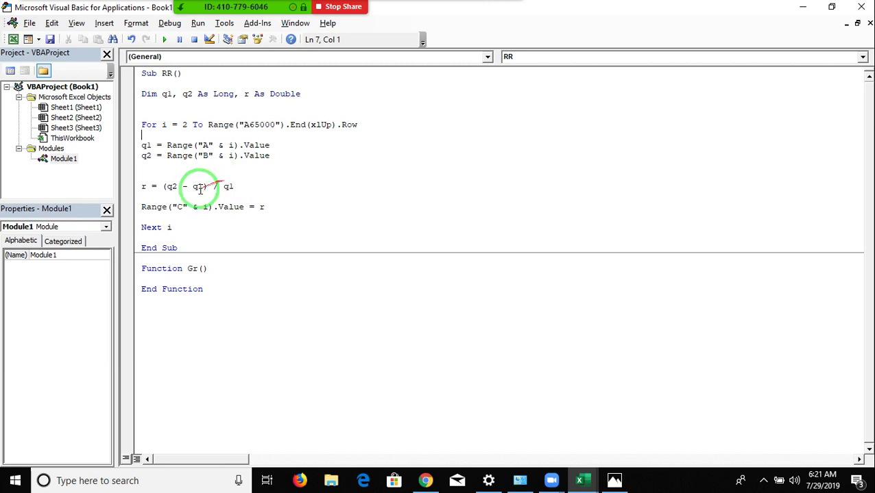
pyautogui.click(169, 281)
# Step: Add blank lines inside Function Gr and place the cursor after its name
pyautogui.press('Return')
pyautogui.press('Return')
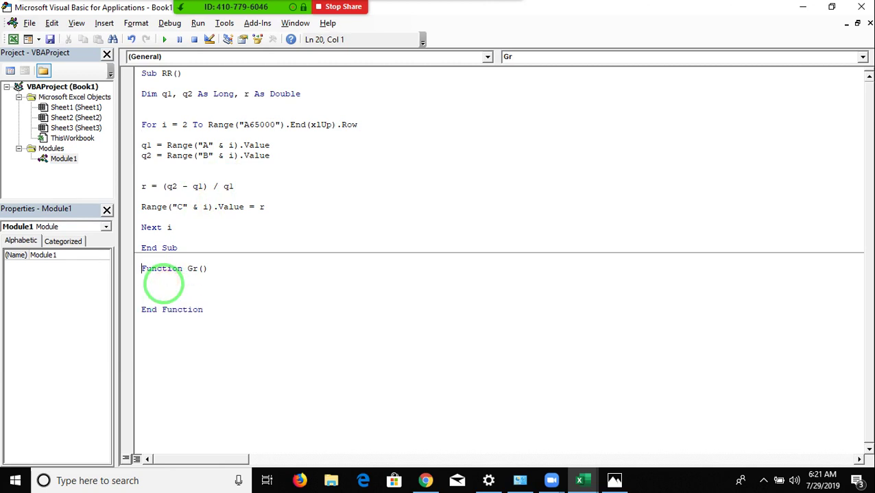
pyautogui.click(165, 73)
pyautogui.click(193, 275)
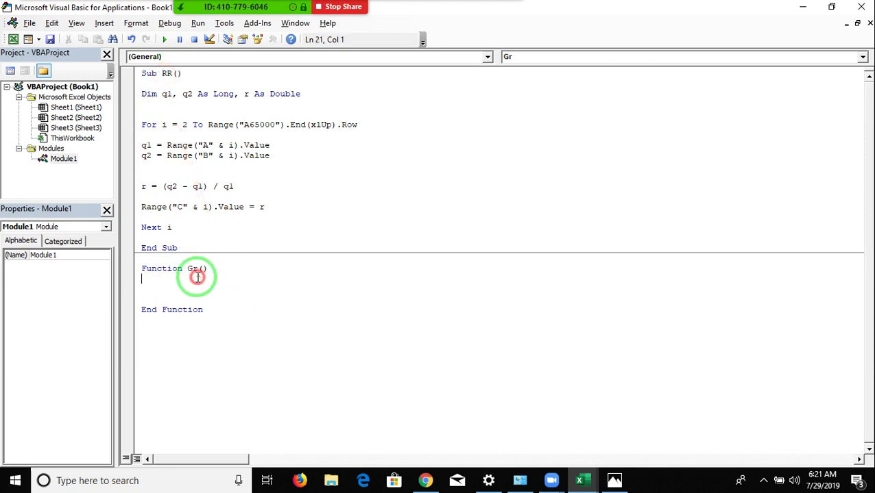
pyautogui.doubleClick(190, 269)
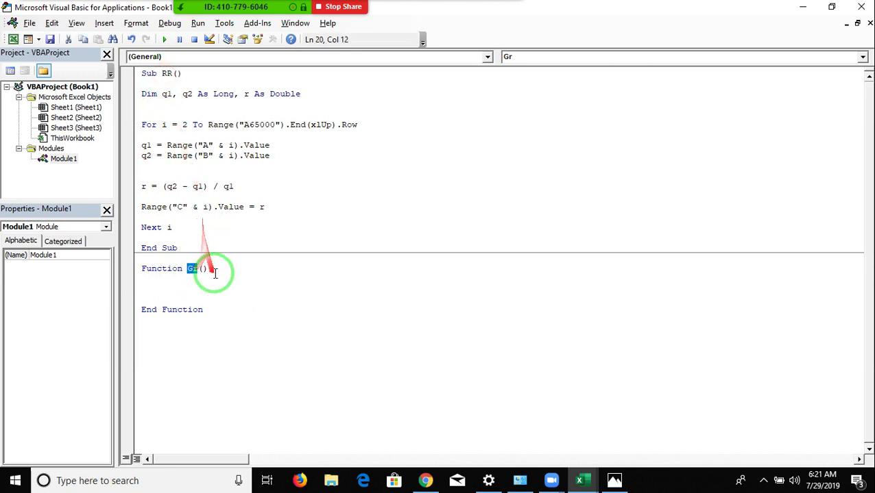
pyautogui.click(204, 269)
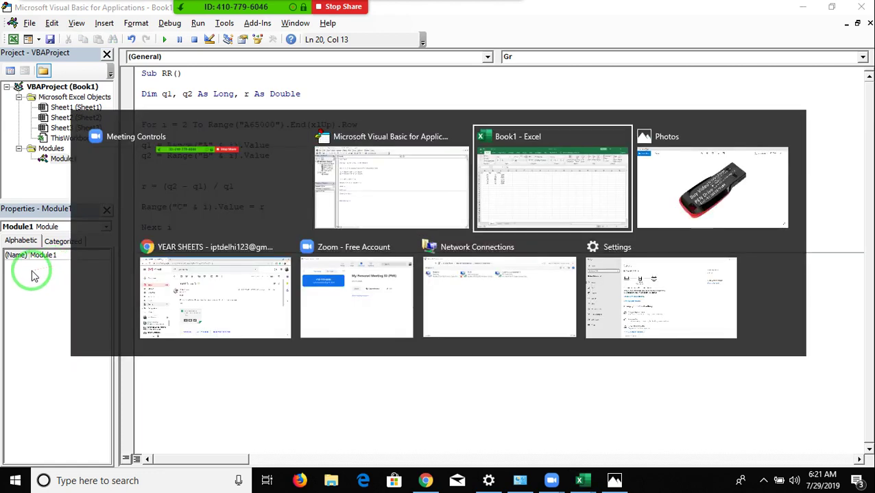
# Step: Start an =IF formula in cell D2, then cancel it with Esc
pyautogui.press('Tab')
pyautogui.press('Right')
pyautogui.press('Right')
pyautogui.press('Right')
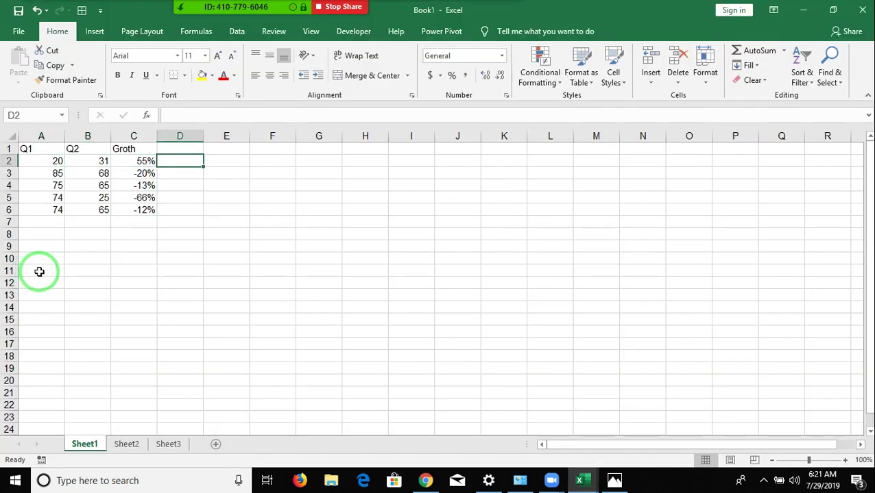
pyautogui.write('=if')
pyautogui.press('Tab')
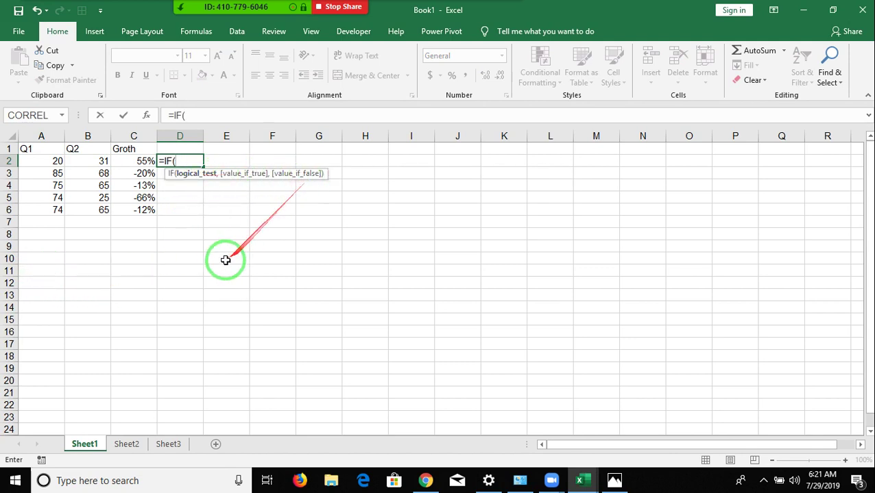
pyautogui.press('Escape')
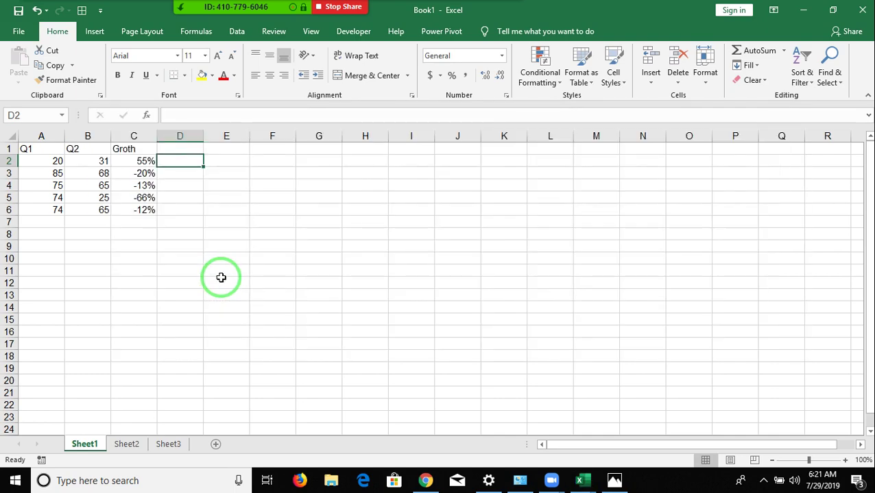
pyautogui.hotkey('alt', 'Tab')
pyautogui.hotkey('alt', 'Tab')
# Step: Declare Gr's arguments as FV As Long, SV As Long and add a blank line in its body
pyautogui.click(225, 269)
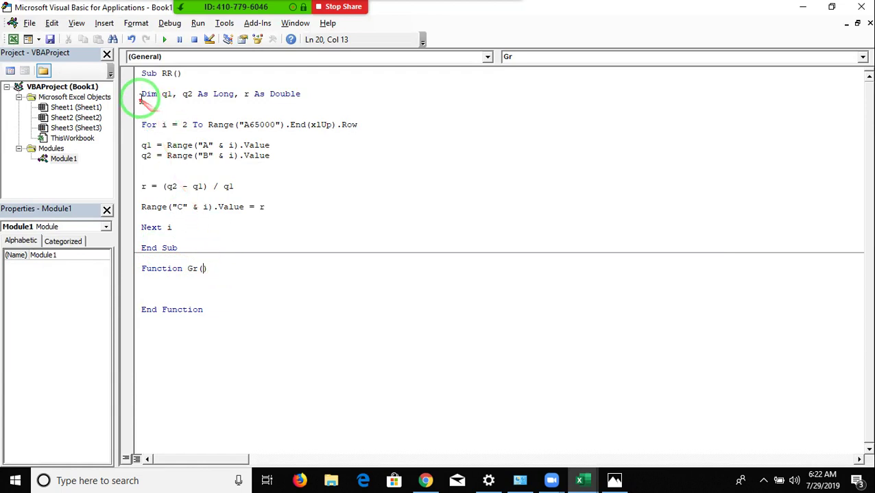
pyautogui.write('dim')
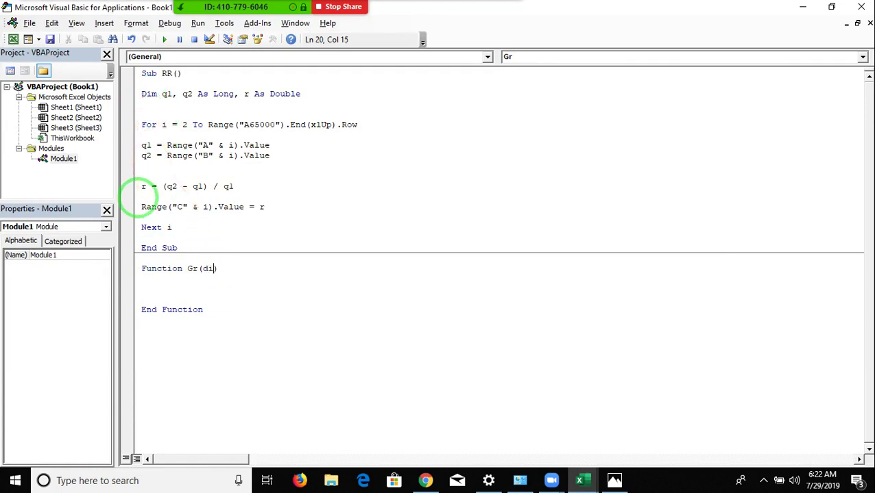
pyautogui.press('BackSpace')
pyautogui.press('BackSpace')
pyautogui.press('BackSpace')
pyautogui.write('Q1')
pyautogui.press('BackSpace')
pyautogui.press('BackSpace')
pyautogui.write('FV')
pyautogui.write(' as ')
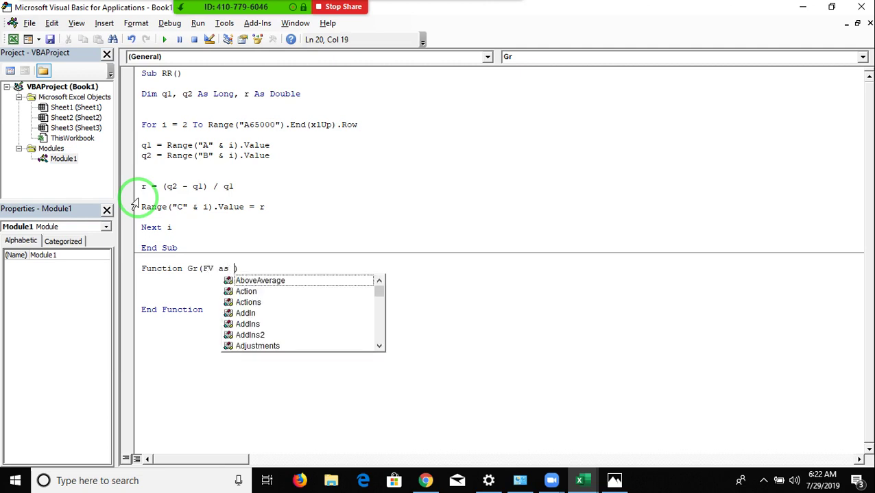
pyautogui.write('lon')
pyautogui.press('Tab')
pyautogui.write(',')
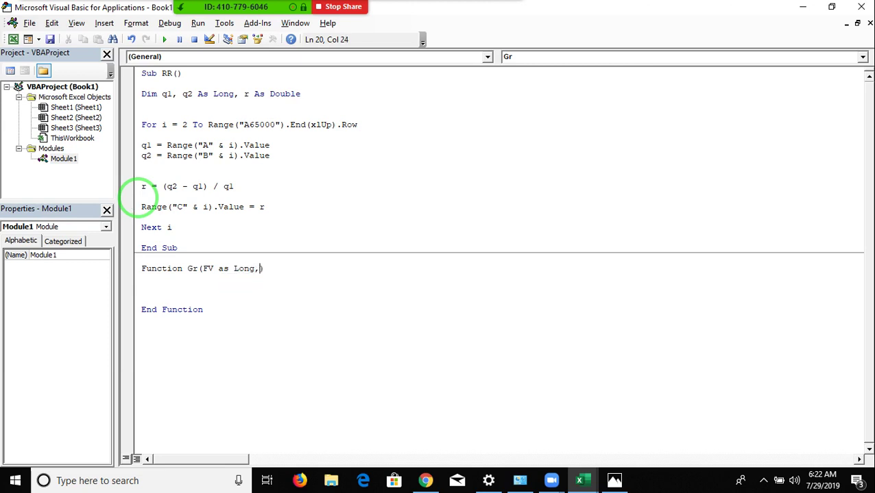
pyautogui.write('SV ')
pyautogui.write('as long')
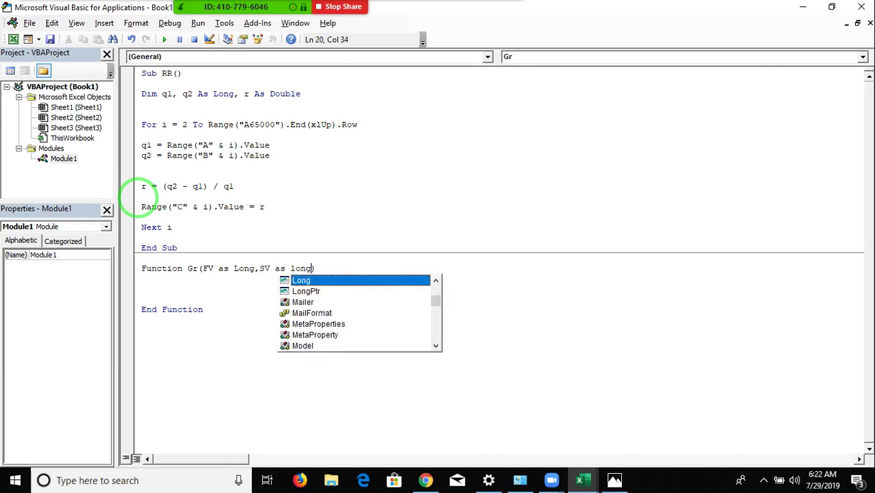
pyautogui.press('Tab')
pyautogui.press('Down')
pyautogui.press('Return')
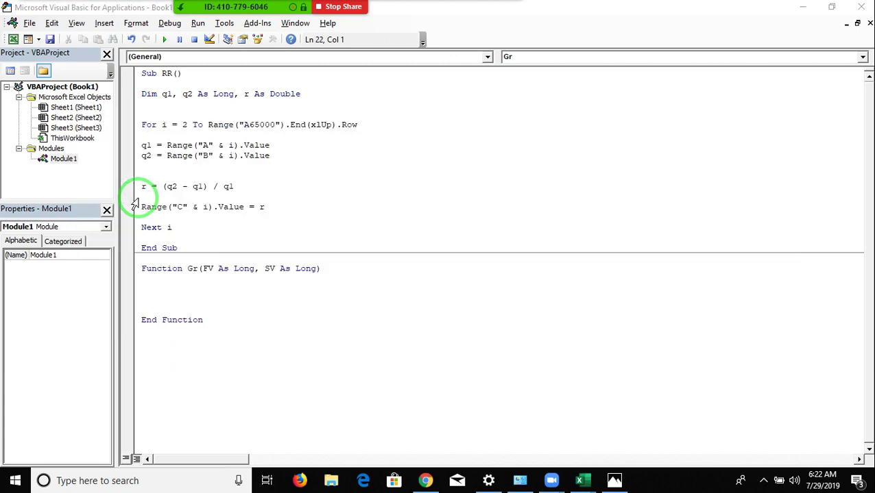
pyautogui.hotkey('alt', 'Tab')
pyautogui.hotkey('alt', 'Tab')
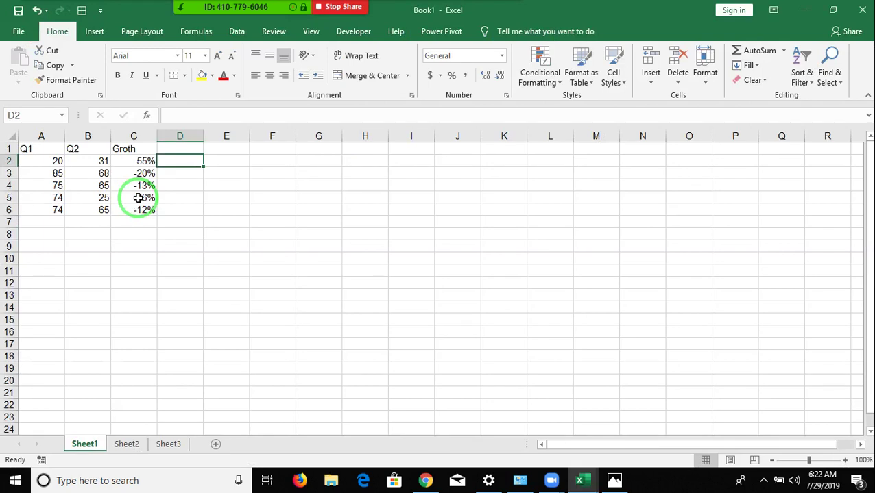
# Step: Enter =Gr(A2,B2) in cell D2, which returns 0, then return to the VBA editor
pyautogui.write('=Gr(')
pyautogui.press('Left')
pyautogui.press('Left')
pyautogui.press('Left')
pyautogui.write(',')
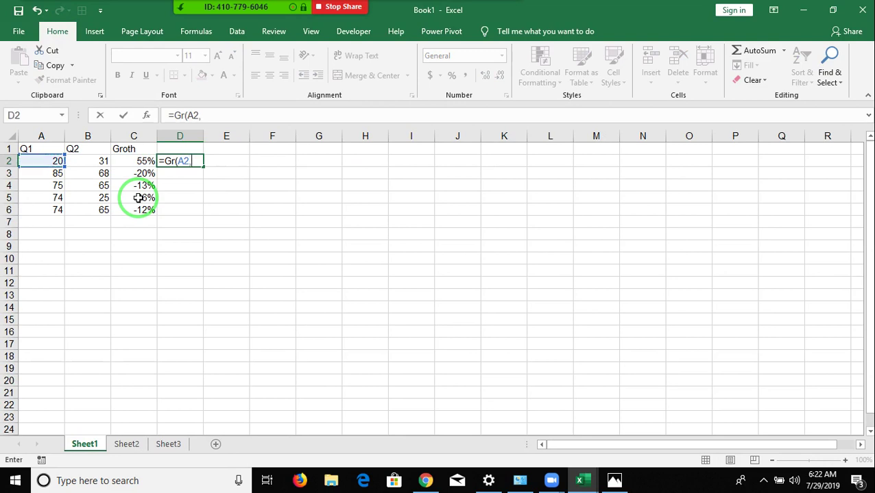
pyautogui.press('Left')
pyautogui.press('Left')
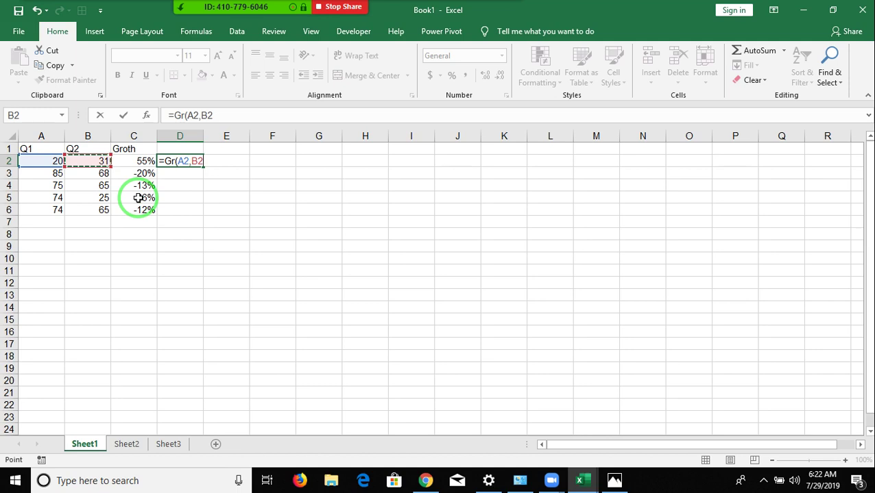
pyautogui.press('Return')
pyautogui.press('Up')
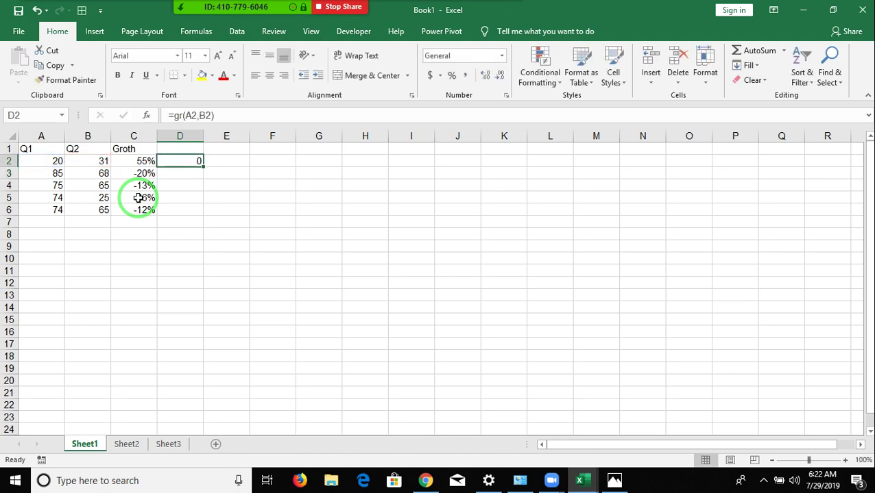
pyautogui.hotkey('alt', 'Tab')
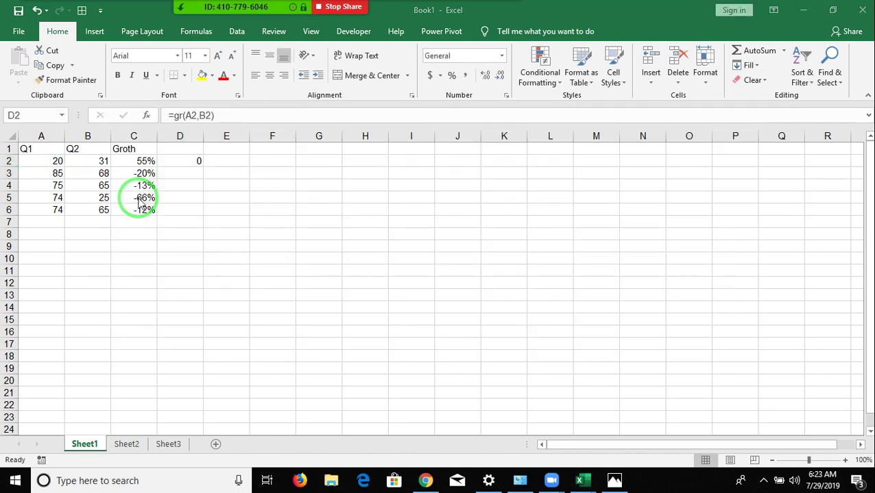
pyautogui.hotkey('alt', 'Tab')
pyautogui.hotkey('alt', 'Tab')
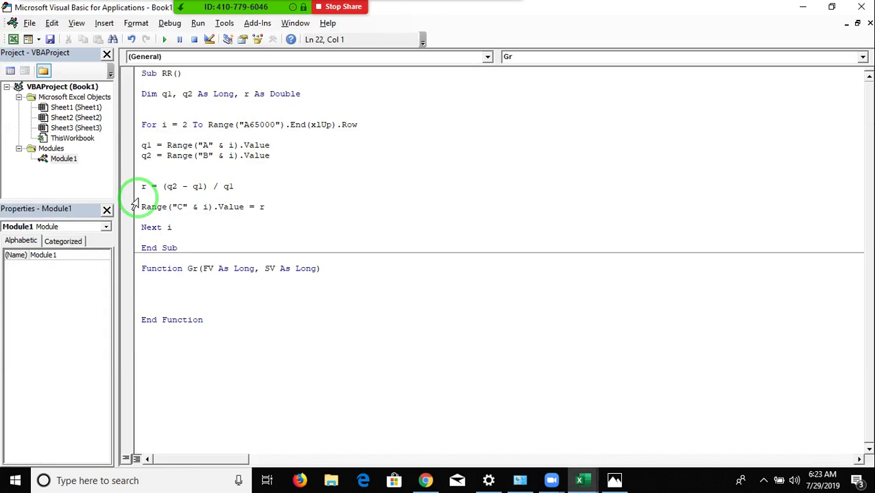
# Step: Declare the variable r As Double inside Function Gr
pyautogui.press('Return')
pyautogui.write('dim r sa')
pyautogui.press('BackSpace')
pyautogui.press('BackSpace')
pyautogui.press('BackSpace')
pyautogui.write('as ')
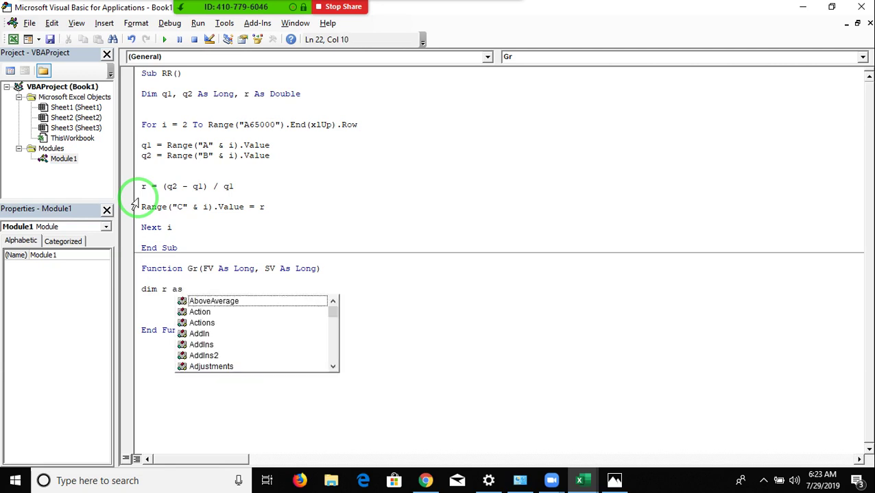
pyautogui.write('Dou')
pyautogui.press('Tab')
pyautogui.press('Return')
pyautogui.press('Return')
# Step: Compute r = (SV - FV) / FV and return it with Gr = r
pyautogui.write('r=')
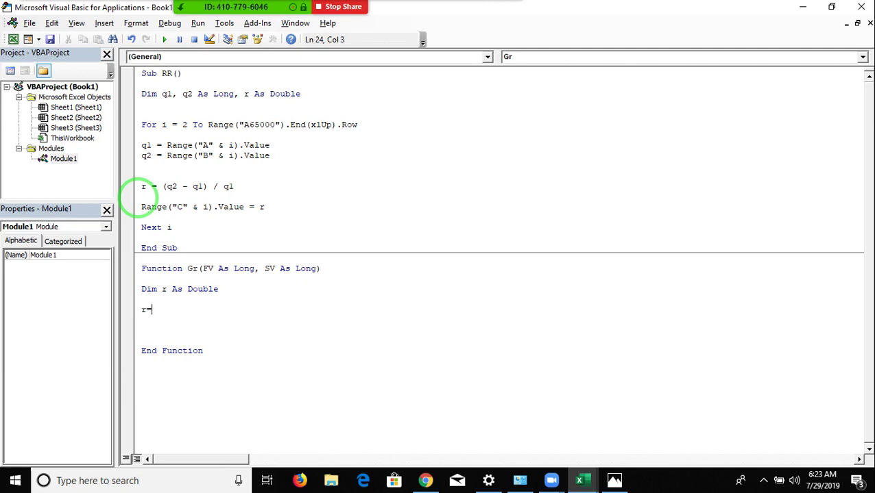
pyautogui.write('sv-fv/fv')
pyautogui.press('Left')
pyautogui.press('Left')
pyautogui.press('Left')
pyautogui.press('Left')
pyautogui.press('Left')
pyautogui.press('Left')
pyautogui.press('Left')
pyautogui.write('(')
pyautogui.press('Right')
pyautogui.press('Right')
pyautogui.press('Right')
pyautogui.press('Right')
pyautogui.press('Right')
pyautogui.write(')')
pyautogui.press('Return')
pyautogui.press('Return')
pyautogui.press('Return')
pyautogui.write('GR=')
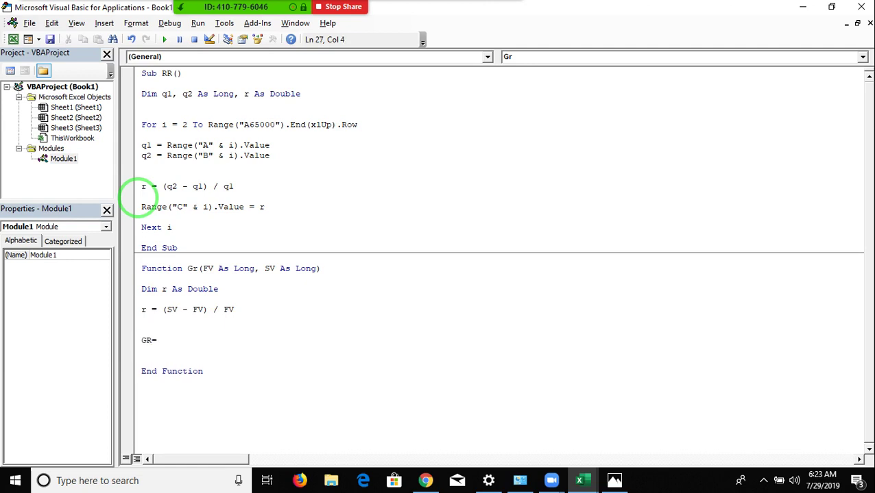
pyautogui.write('r')
pyautogui.press('Up')
pyautogui.press('Left')
pyautogui.press('Left')
pyautogui.press('Left')
pyautogui.press('Left')
# Step: Select the Function Gr declaration and formula lines to review them
pyautogui.press('Up')
pyautogui.press('Down')
pyautogui.hotkey('shift', 'Down')
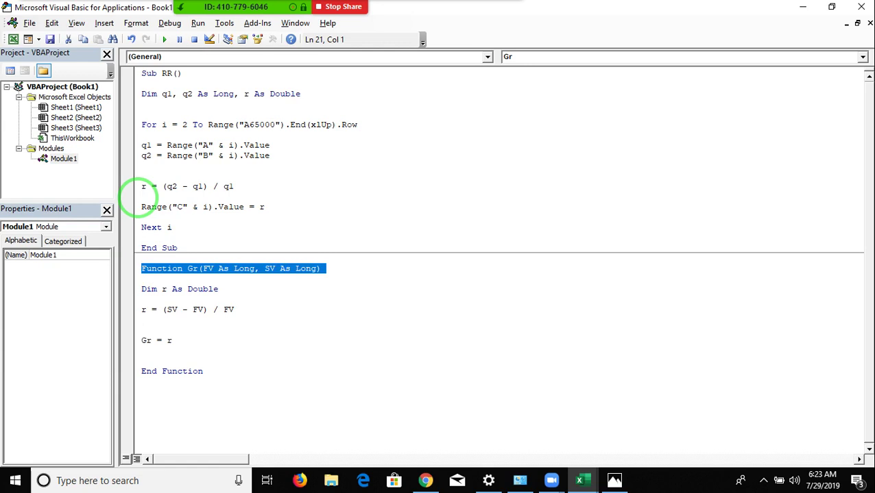
pyautogui.press('Right')
pyautogui.press('Down')
pyautogui.hotkey('shift', 'Down')
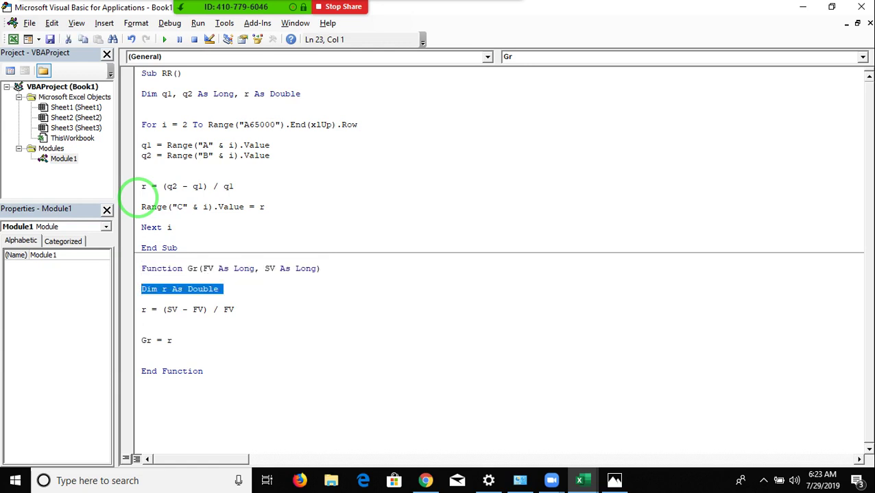
pyautogui.hotkey('shift', 'Down')
pyautogui.hotkey('shift', 'Down')
pyautogui.hotkey('shift', 'Down')
pyautogui.hotkey('shift', 'Up')
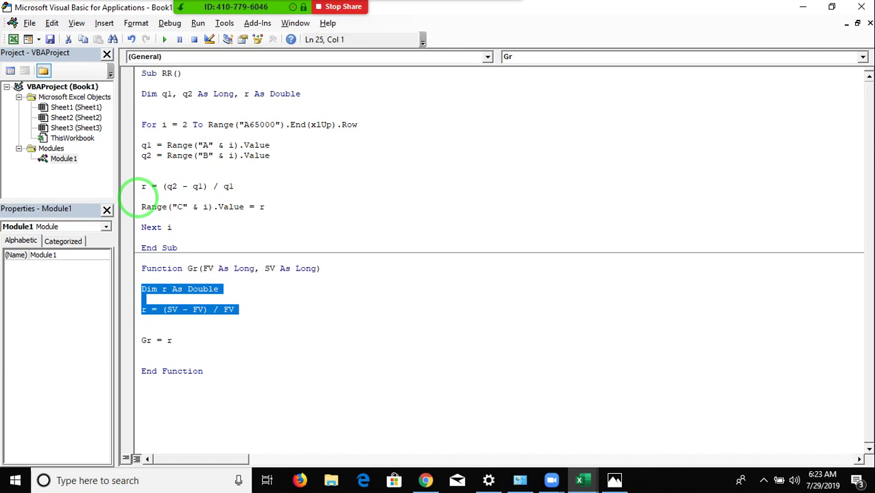
pyautogui.press('Home')
pyautogui.press('Up')
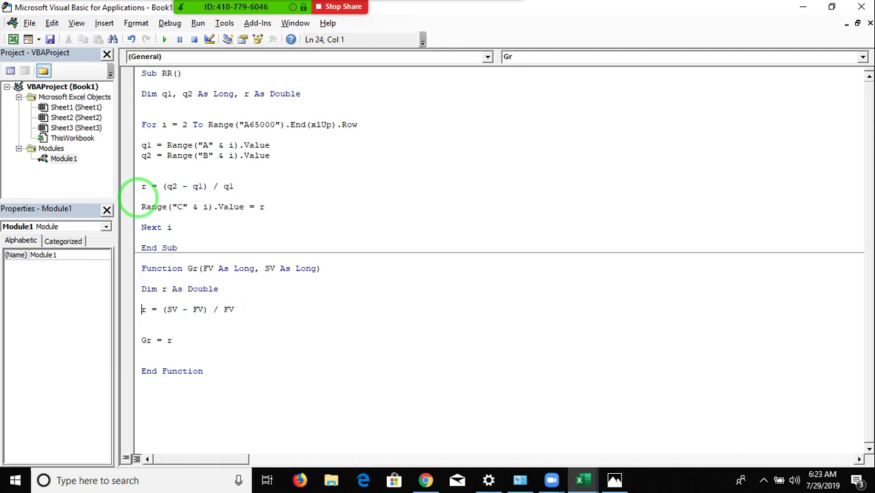
pyautogui.hotkey('shift', 'Right')
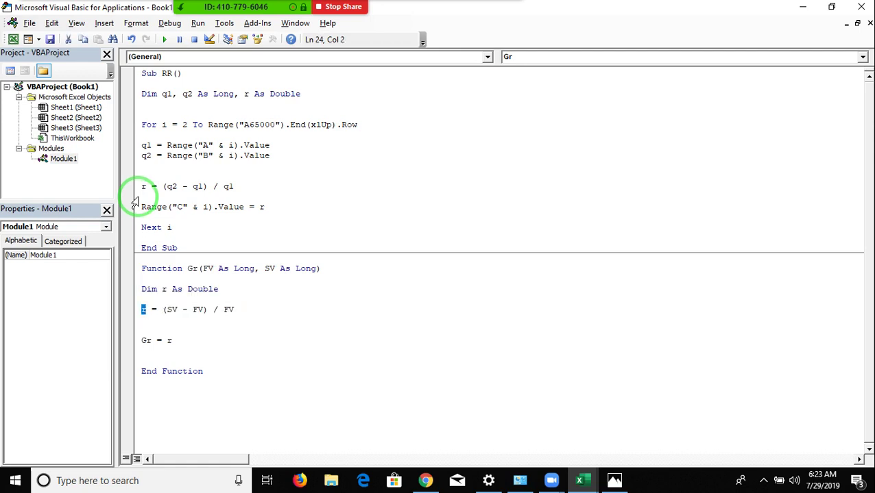
# Step: Review the Gr = r return line, selecting the function name Gr and the whole line
pyautogui.press('Down')
pyautogui.press('Down')
pyautogui.press('Down')
pyautogui.press('Up')
pyautogui.press('Down')
pyautogui.press('Up')
pyautogui.press('Up')
pyautogui.press('Up')
pyautogui.press('Right')
pyautogui.press('Right')
pyautogui.press('Right')
pyautogui.press('Right')
pyautogui.press('Right')
pyautogui.press('Right')
pyautogui.press('Right')
pyautogui.press('Right')
pyautogui.press('Right')
pyautogui.press('Down')
pyautogui.press('Down')
pyautogui.press('Down')
pyautogui.press('Down')
pyautogui.press('Down')
pyautogui.press('Down')
pyautogui.press('Down')
pyautogui.press('Right')
pyautogui.press('Right')
pyautogui.press('Right')
pyautogui.press('Right')
pyautogui.press('Right')
pyautogui.hotkey('shift', 'Right')
pyautogui.hotkey('shift', 'Left')
pyautogui.press('Left')
pyautogui.press('Left')
pyautogui.press('Left')
pyautogui.hotkey('shift', 'Left')
pyautogui.hotkey('shift', 'Left')
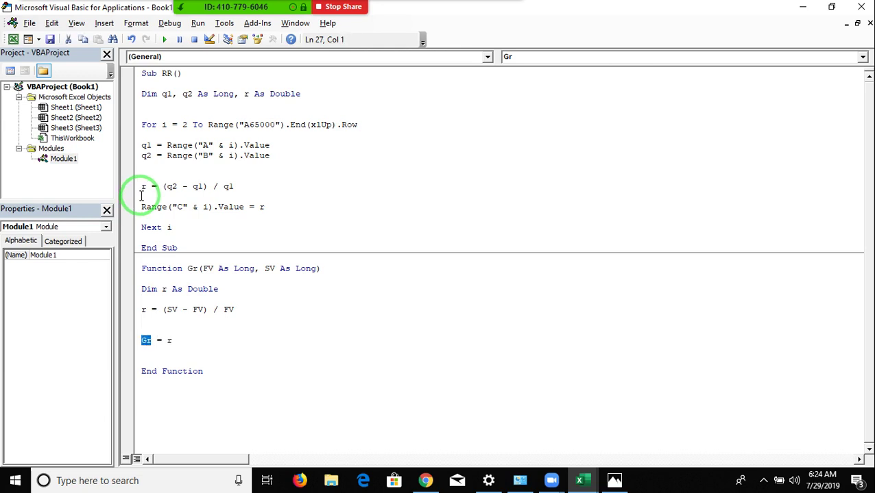
pyautogui.press('Left')
pyautogui.hotkey('shift', 'Down')
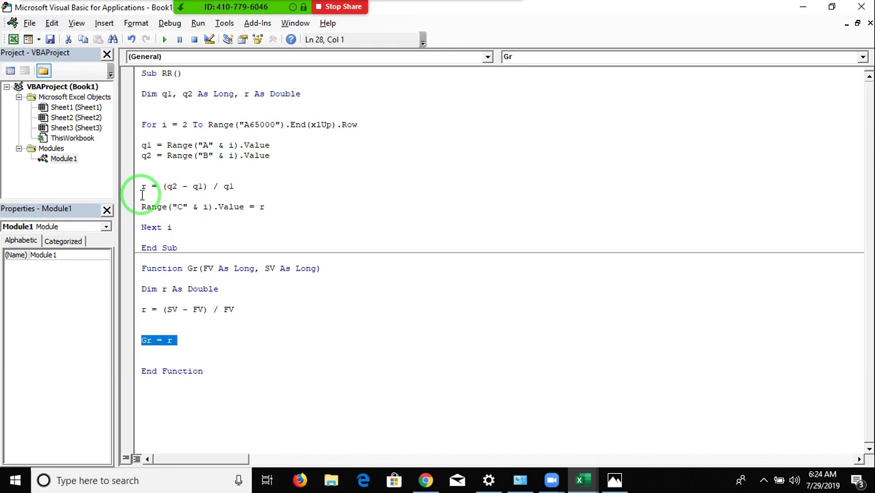
# Step: Leave the VBA editor and bring the Book1 workbook back to the front
pyautogui.hotkey('alt', 'F11')
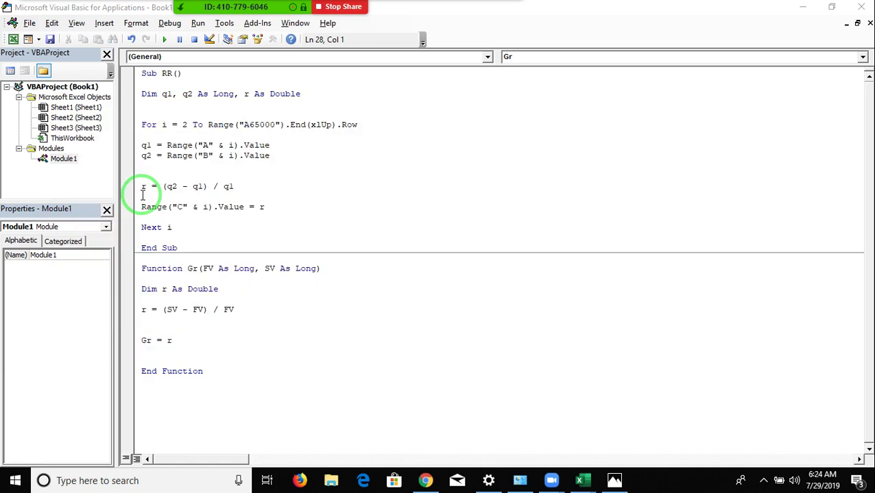
pyautogui.hotkey('alt', 'Tab')
pyautogui.press('Tab')
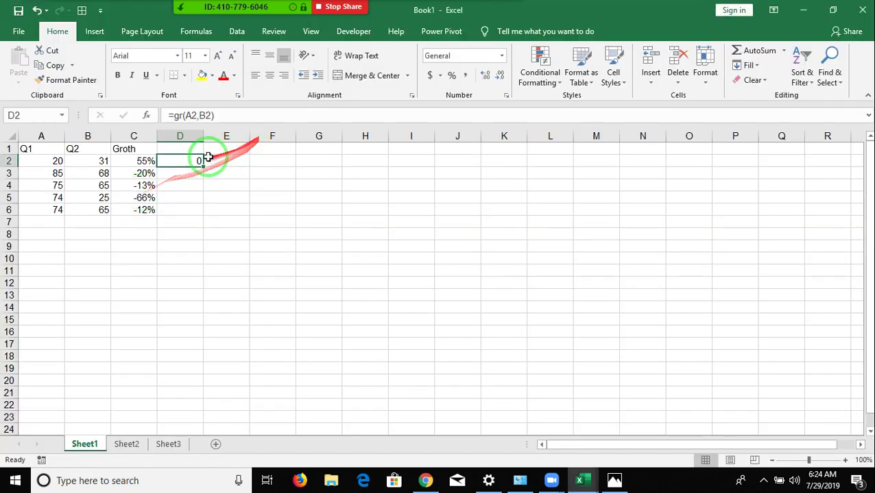
# Step: Recalculate =gr(A2,B2) in D2, fill it down to D6, and format as percentages
pyautogui.doubleClick(195, 161)
pyautogui.hotkey('ctrl', 'Return')
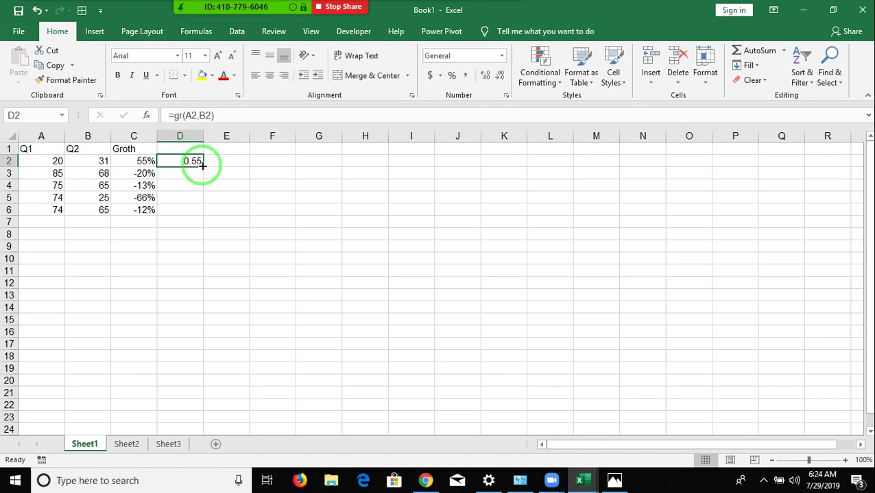
pyautogui.doubleClick(202, 166)
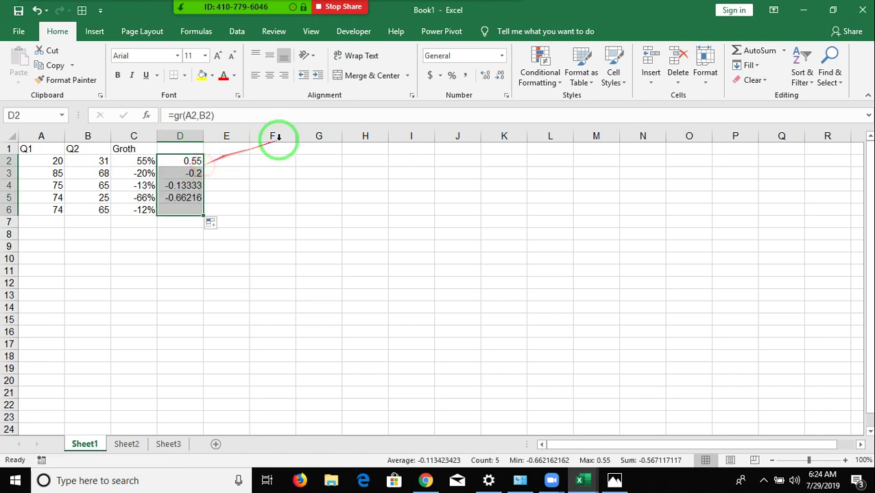
pyautogui.click(451, 75)
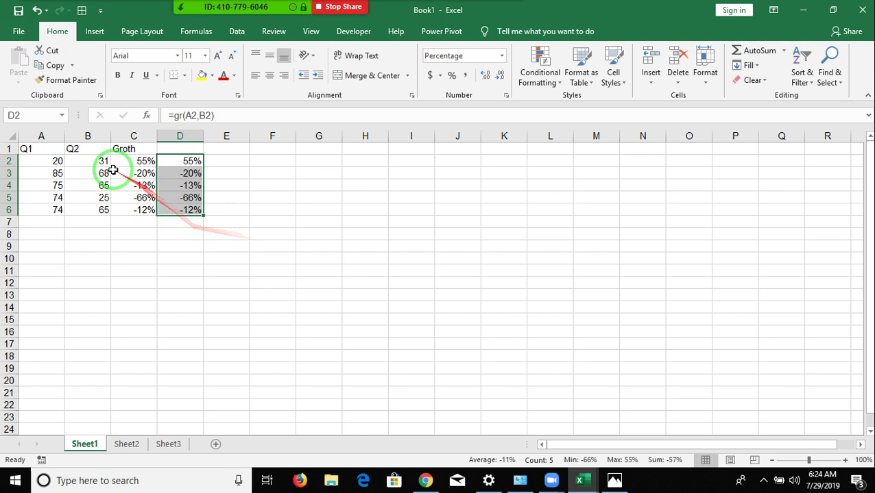
# Step: Change the Q2 values to 35 in B2, 75 in B5 and 85 in B4
pyautogui.click(102, 161)
pyautogui.write('35')
pyautogui.press('Return')
pyautogui.press('Up')
pyautogui.press('Down')
pyautogui.press('Down')
pyautogui.press('Down')
pyautogui.write('75')
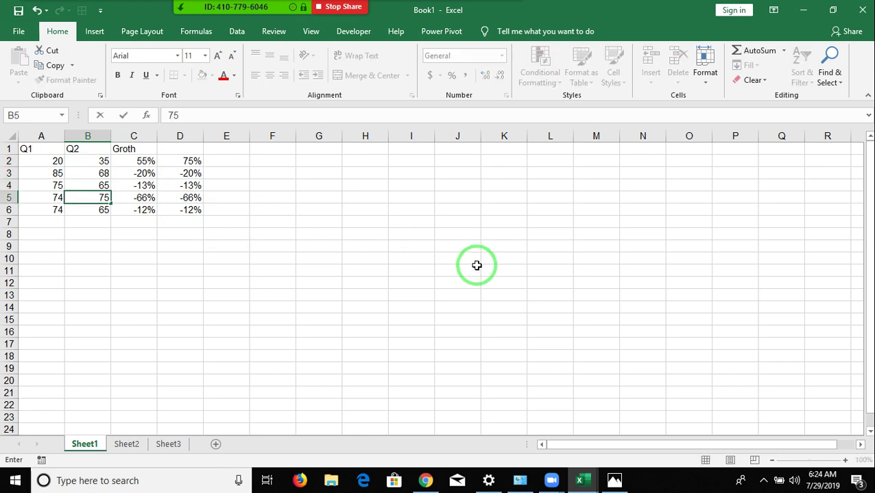
pyautogui.press('Return')
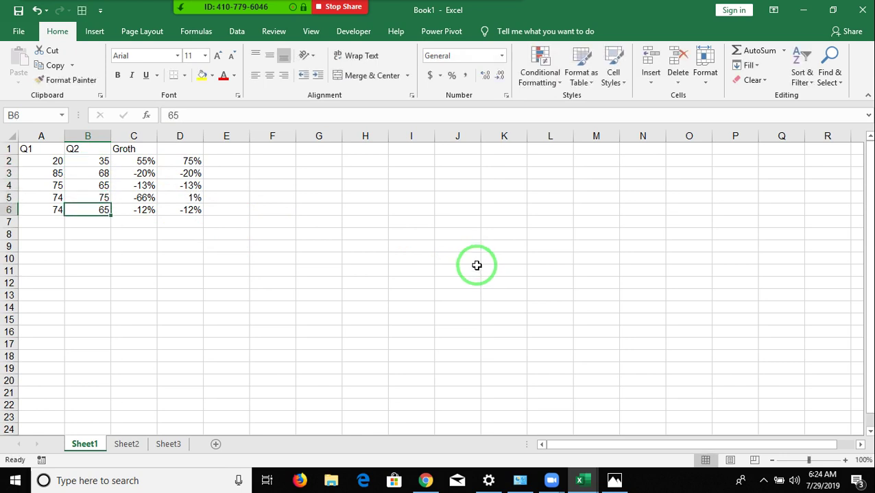
pyautogui.press('Up')
pyautogui.press('Up')
pyautogui.write('85')
pyautogui.press('Return')
# Step: Check the updated growth results in D4, D2 and C2, then open the Macros list
pyautogui.press('Up')
pyautogui.press('Right')
pyautogui.press('Right')
pyautogui.press('Up')
pyautogui.press('Up')
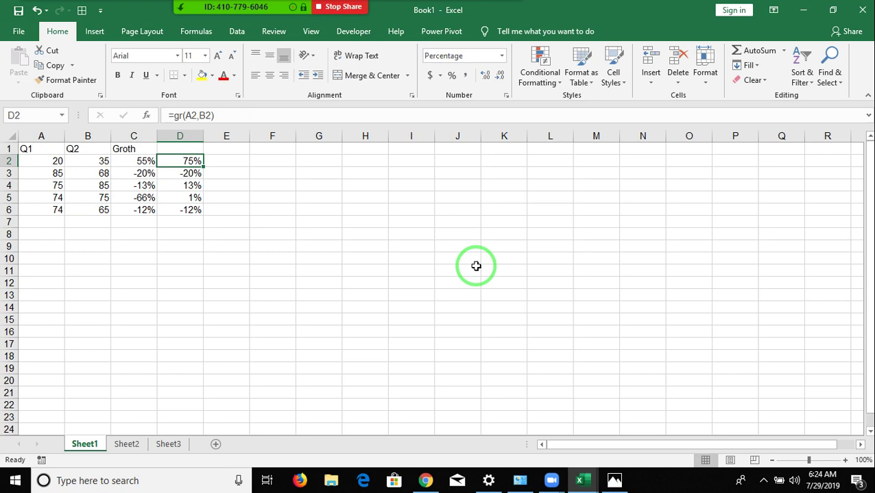
pyautogui.press('Down')
pyautogui.press('Down')
pyautogui.press('Left')
pyautogui.press('Up')
pyautogui.press('Up')
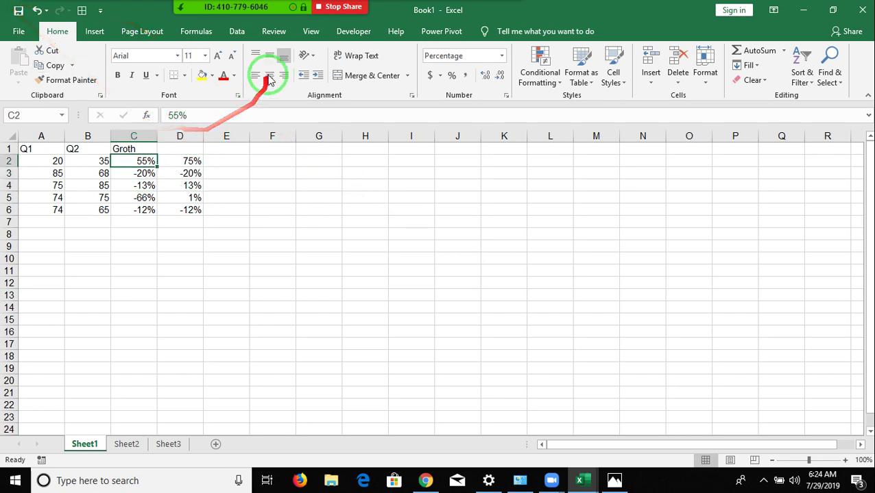
pyautogui.click(336, 32)
pyautogui.click(45, 72)
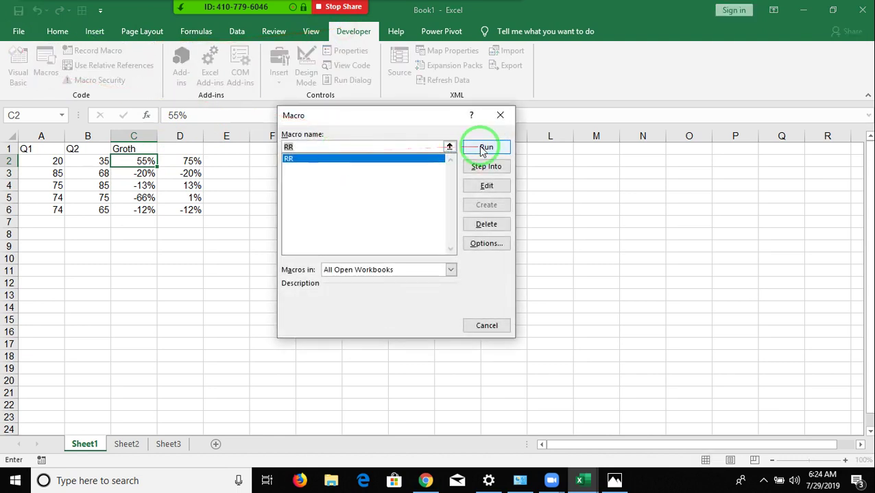
# Step: Run RR so Groth C2:C6 shows 75%, -20%, 13%, 1% and -12%
pyautogui.click(485, 148)
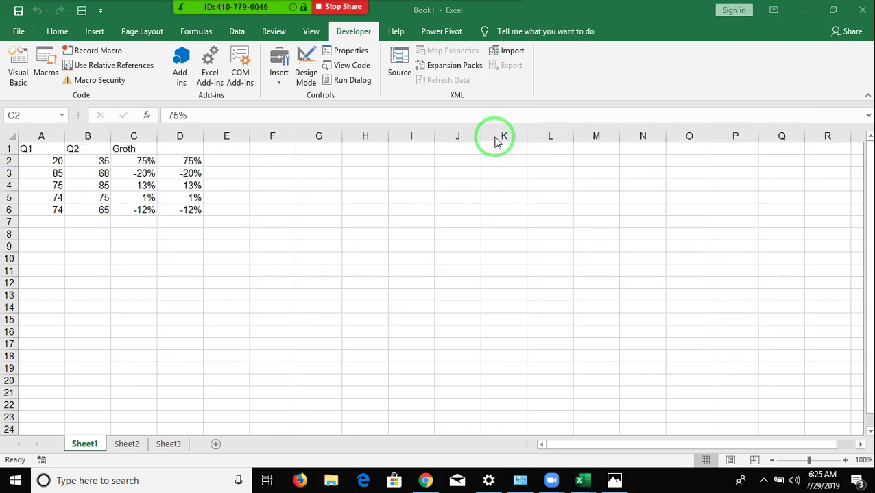
pyautogui.hotkey('alt', 'Tab')
pyautogui.click(496, 139)
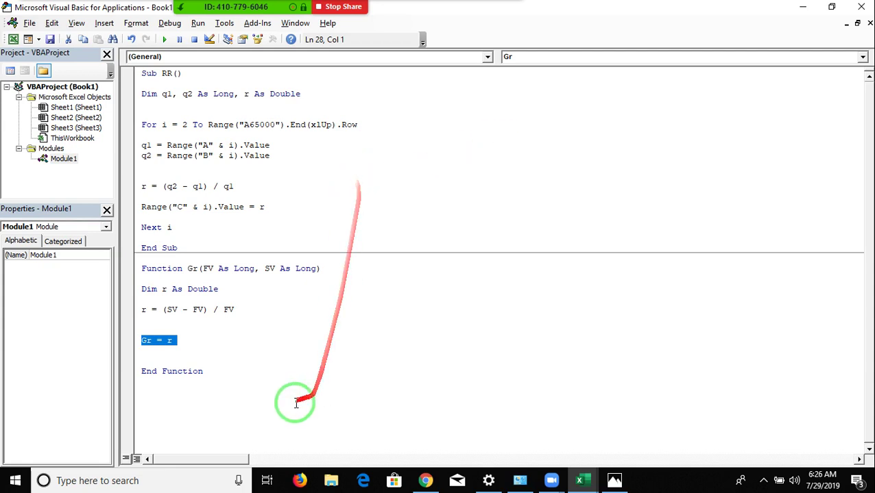
pyautogui.click(269, 393)
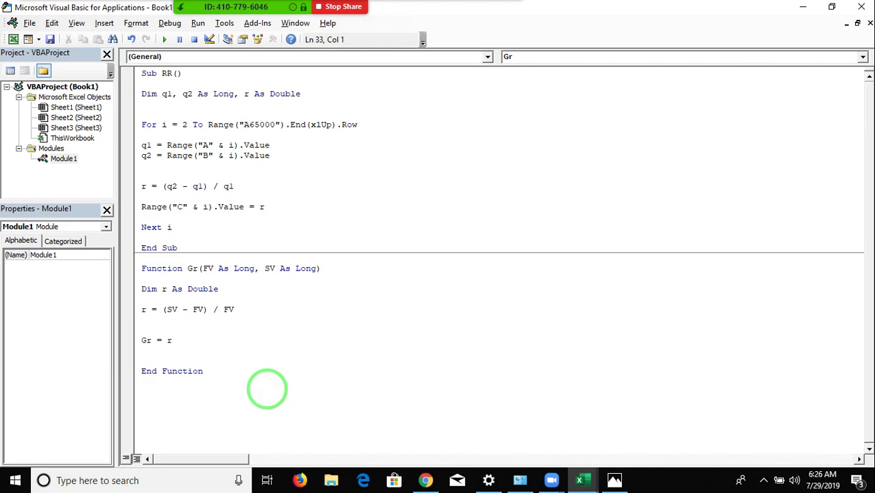
pyautogui.hotkey('alt', 'Tab')
pyautogui.hotkey('alt', 'Tab')
pyautogui.hotkey('alt', 'Tab')
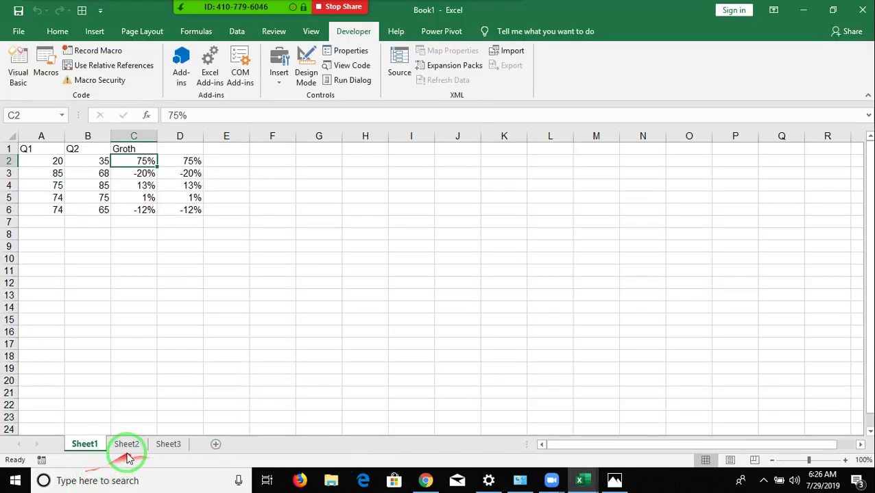
# Step: On Sheet2, enter the headers P, R, T and Amt in A1:D1
pyautogui.click(133, 446)
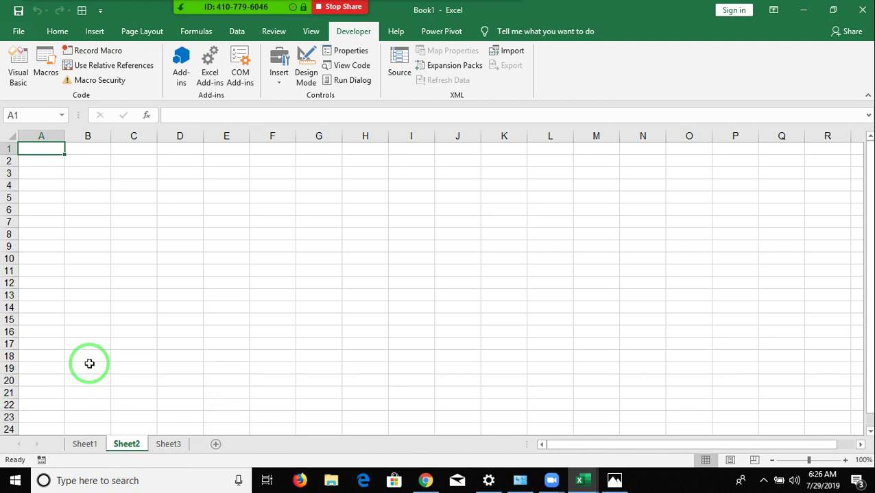
pyautogui.write('P')
pyautogui.press('Tab')
pyautogui.write('R')
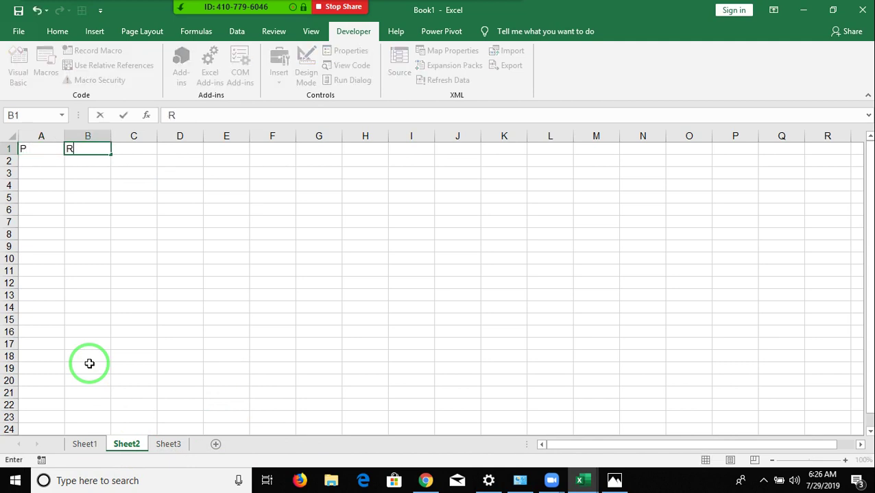
pyautogui.press('Tab')
pyautogui.write('T')
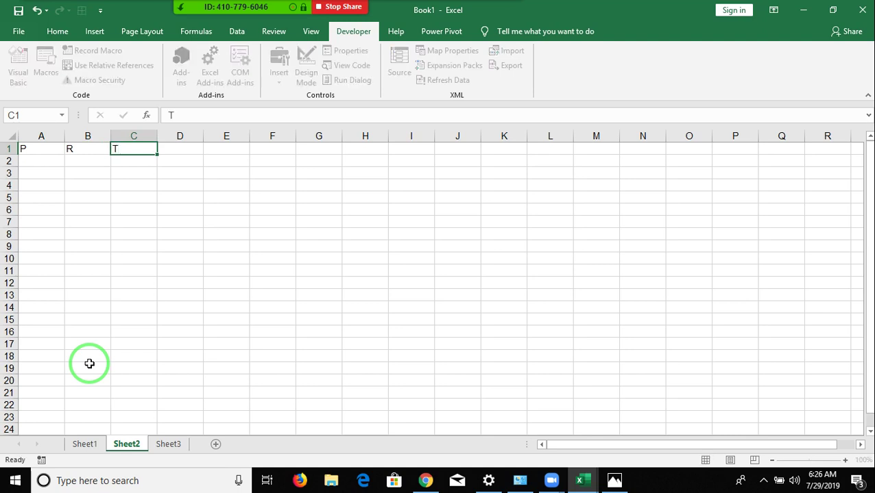
pyautogui.press('Tab')
pyautogui.write('Amt')
pyautogui.press('Return')
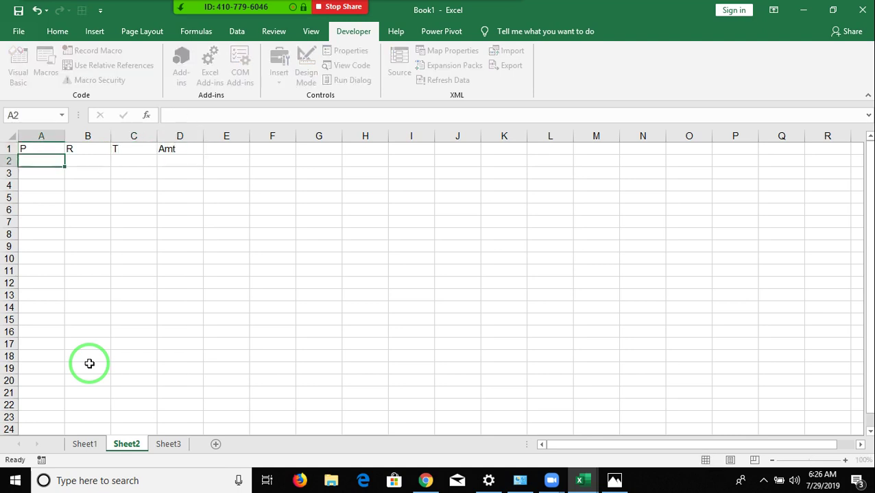
# Step: Enter 50000 in A2, rate 8% in B2 and time 3 in C2
pyautogui.write('50000')
pyautogui.press('Tab')
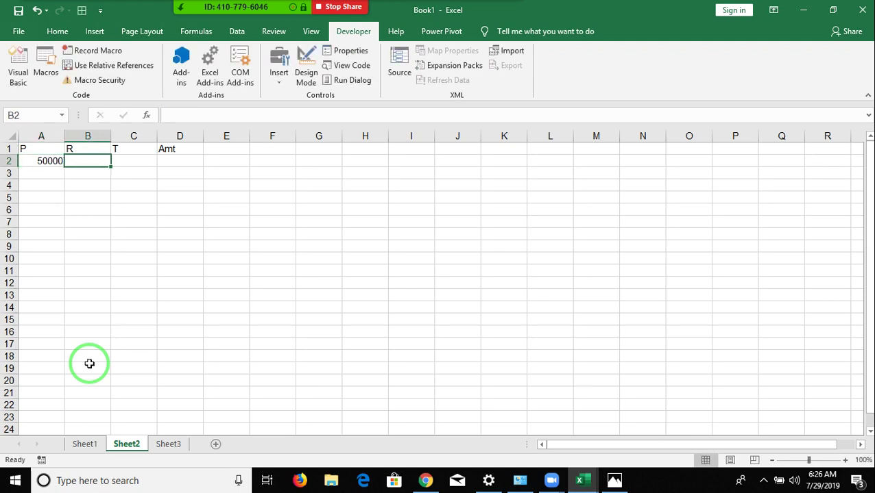
pyautogui.write('2')
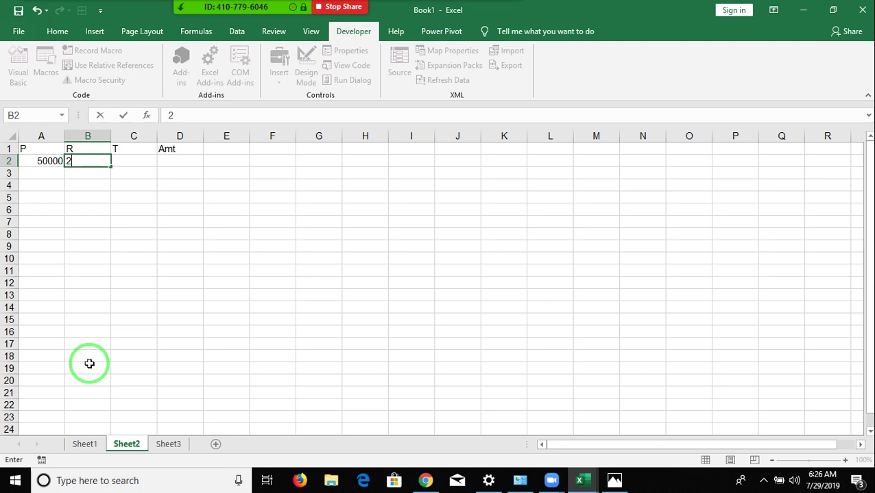
pyautogui.press('BackSpace')
pyautogui.write('8')
pyautogui.press('BackSpace')
pyautogui.write('8')
pyautogui.write('%')
pyautogui.write('q')
pyautogui.press('Tab')
pyautogui.press('Return')
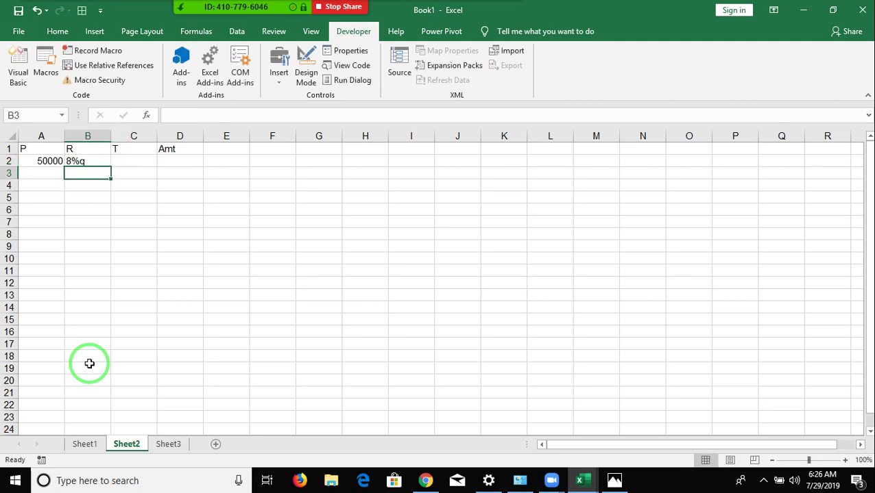
pyautogui.press('Up')
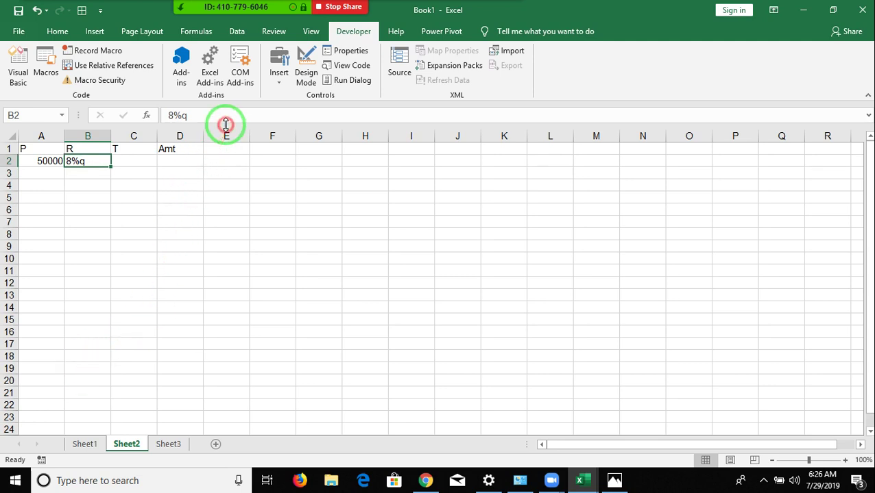
pyautogui.click(225, 116)
pyautogui.press('BackSpace')
pyautogui.press('Tab')
pyautogui.write('3')
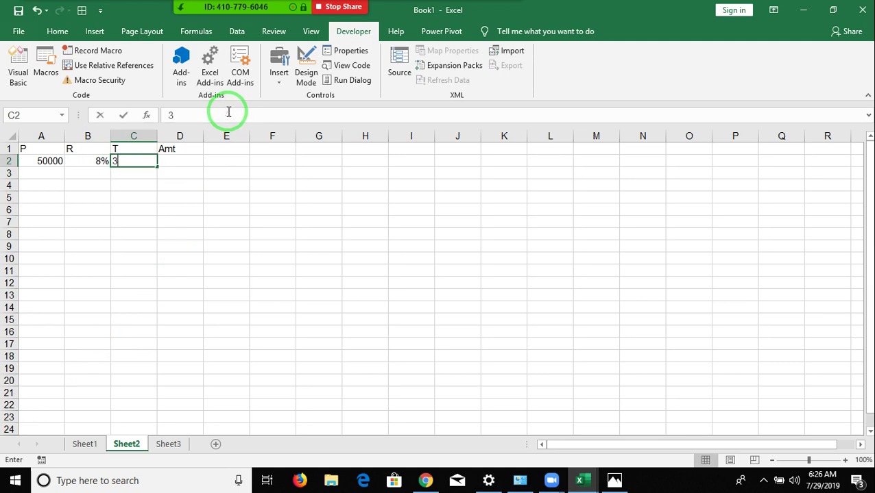
pyautogui.press('Tab')
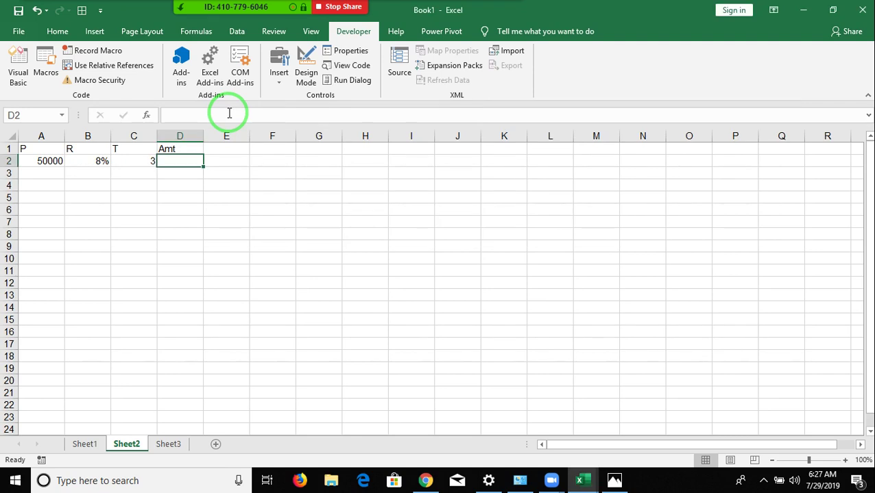
pyautogui.write('=')
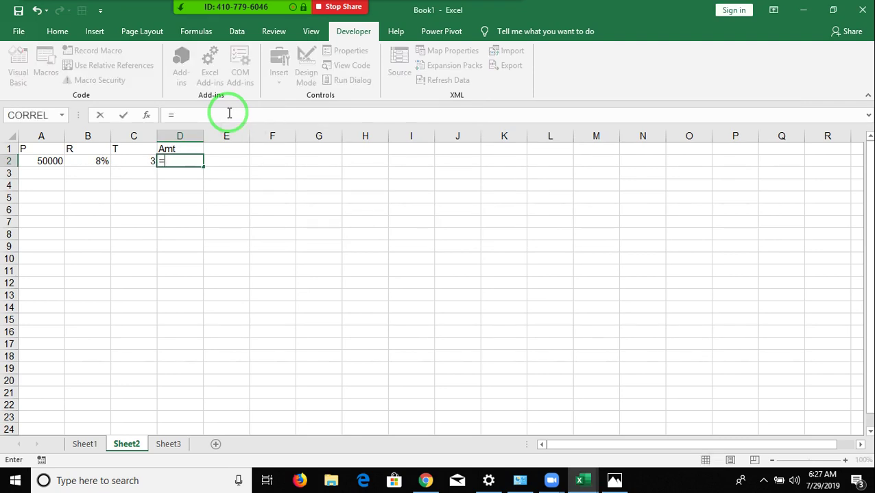
pyautogui.write('fv')
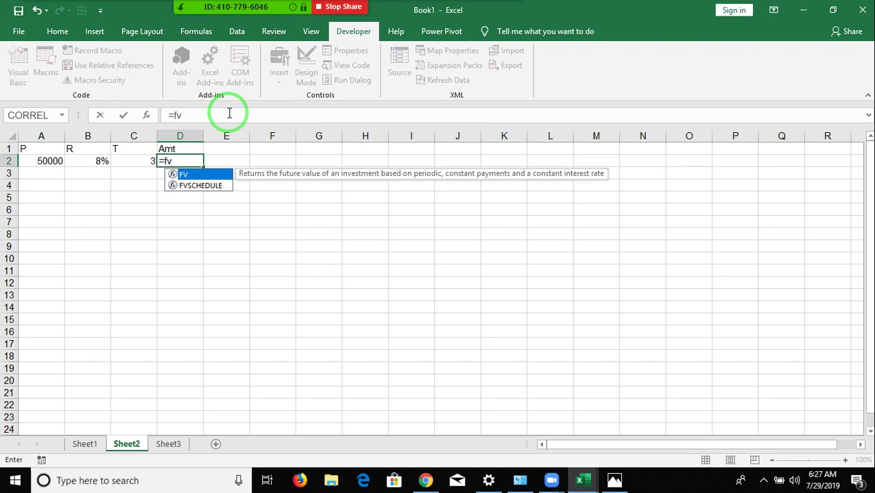
pyautogui.press('Escape')
pyautogui.press('Escape')
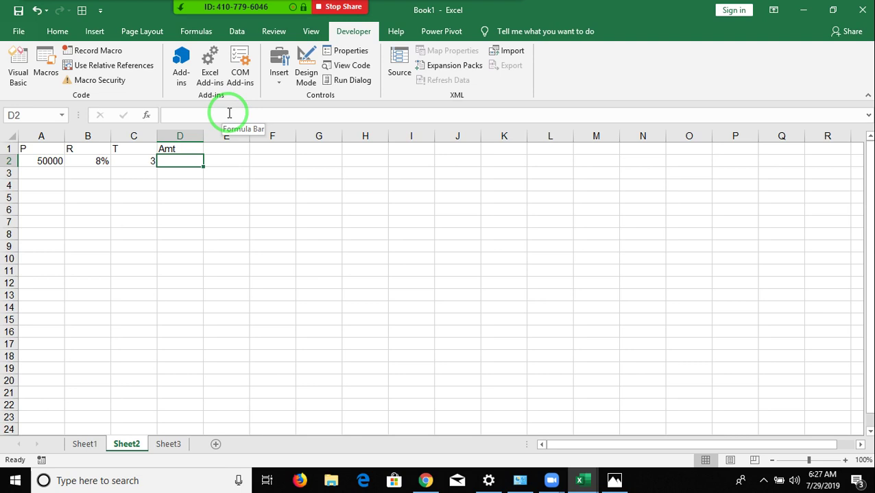
pyautogui.moveTo(209, 20)
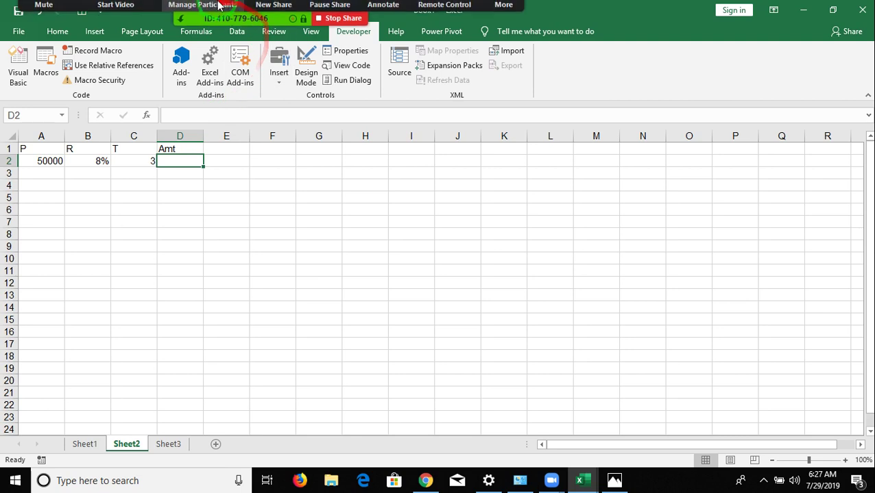
pyautogui.click(582, 479)
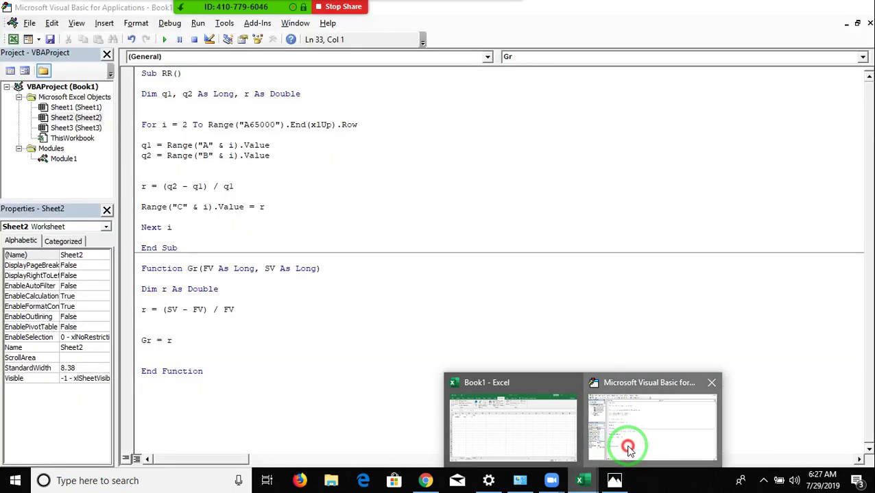
# Step: In the VBA editor, add an empty Sub amt() below the Gr function's End Function
pyautogui.click(629, 452)
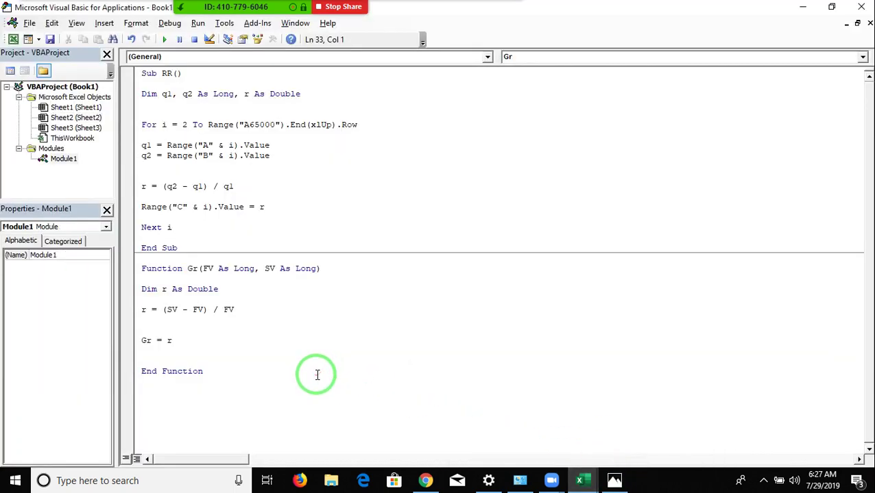
pyautogui.press('Return')
pyautogui.press('Return')
pyautogui.press('Return')
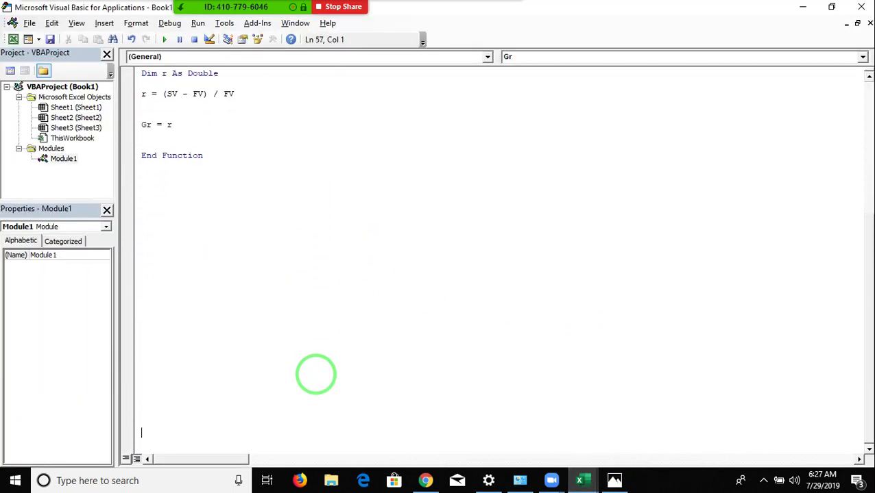
pyautogui.press('BackSpace')
pyautogui.press('BackSpace')
pyautogui.press('BackSpace')
pyautogui.press('Up')
pyautogui.press('Up')
pyautogui.press('Up')
pyautogui.press('Up')
pyautogui.press('Up')
pyautogui.press('Up')
pyautogui.press('Up')
pyautogui.press('Up')
pyautogui.press('Up')
pyautogui.press('Up')
pyautogui.write('sub ')
pyautogui.write('amt(')
pyautogui.write(')')
pyautogui.press('Return')
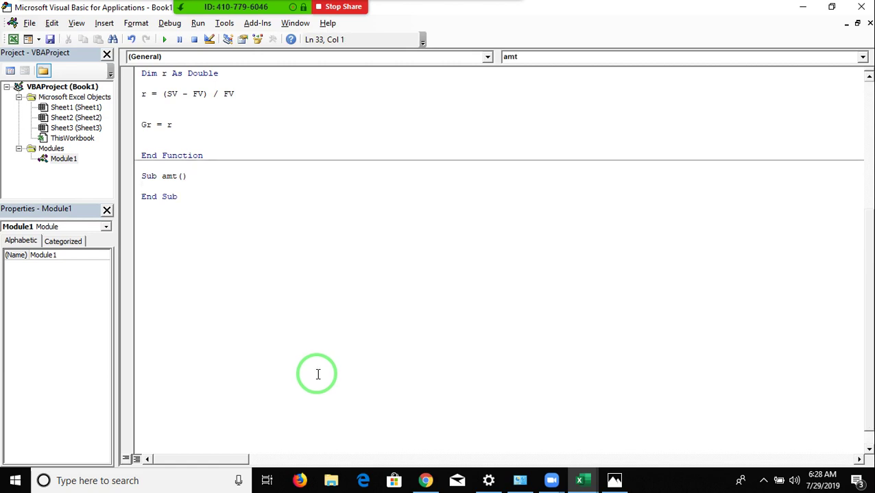
# Step: Declare Dim P As Long, r As Double, t As Integer, a As Double in amt
pyautogui.press('Return')
pyautogui.press('Return')
pyautogui.press('Return')
pyautogui.press('Return')
pyautogui.press('Return')
pyautogui.press('Up')
pyautogui.press('Up')
pyautogui.press('Up')
pyautogui.press('Up')
pyautogui.write('dim ')
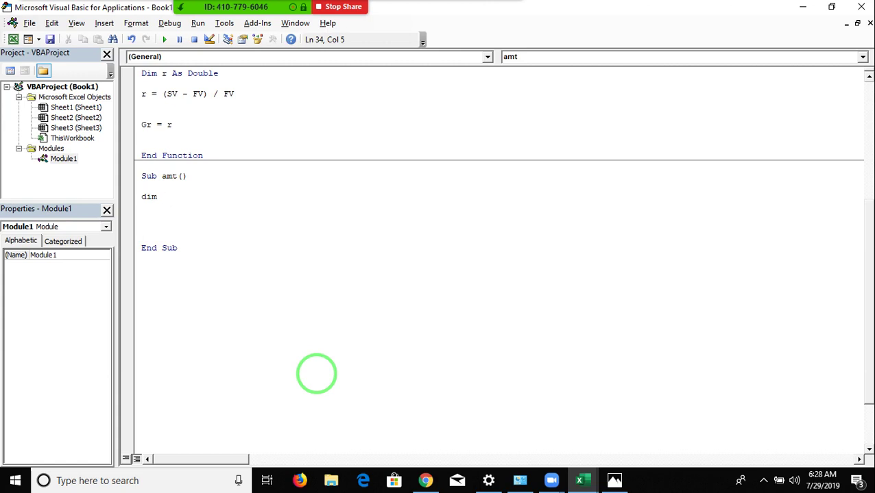
pyautogui.write('P')
pyautogui.write(' as ')
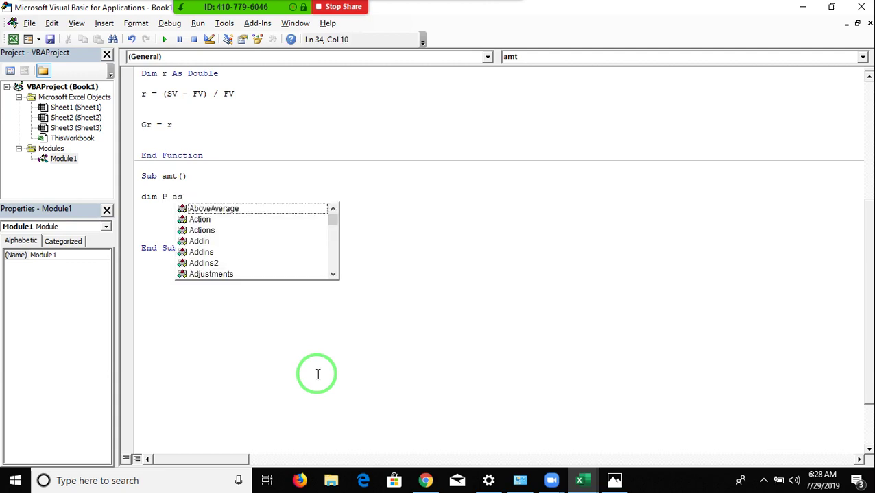
pyautogui.write('long')
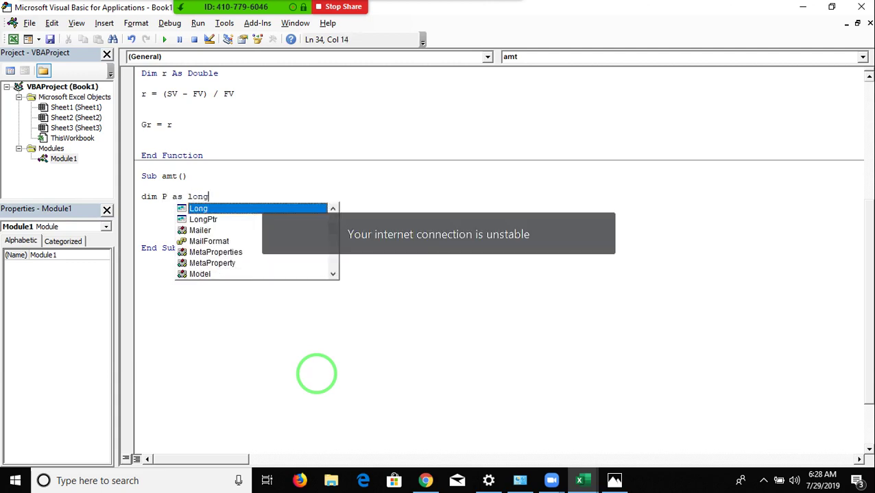
pyautogui.press('Tab')
pyautogui.write(',')
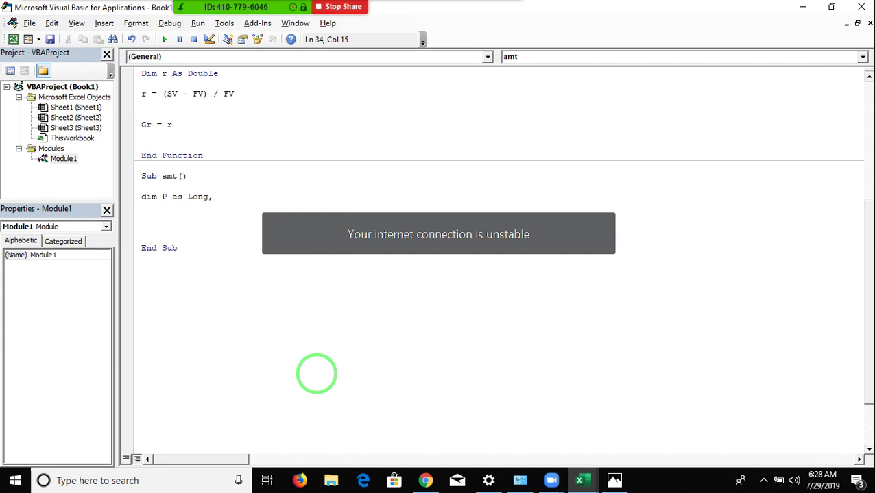
pyautogui.write('T a')
pyautogui.press('BackSpace')
pyautogui.press('BackSpace')
pyautogui.press('BackSpace')
pyautogui.write('r as ')
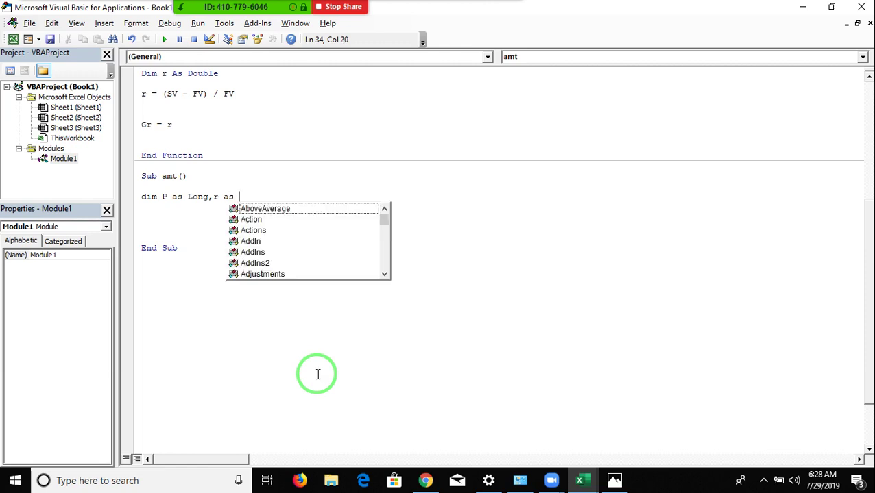
pyautogui.write('bo')
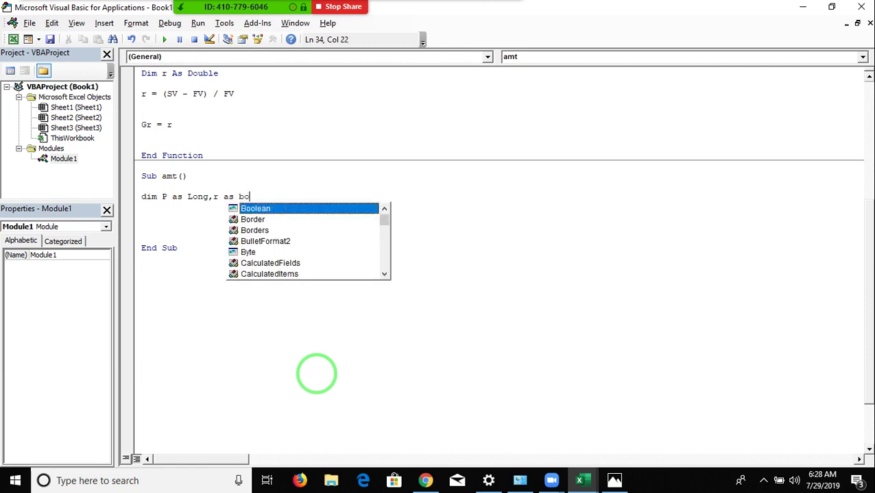
pyautogui.press('BackSpace')
pyautogui.press('BackSpace')
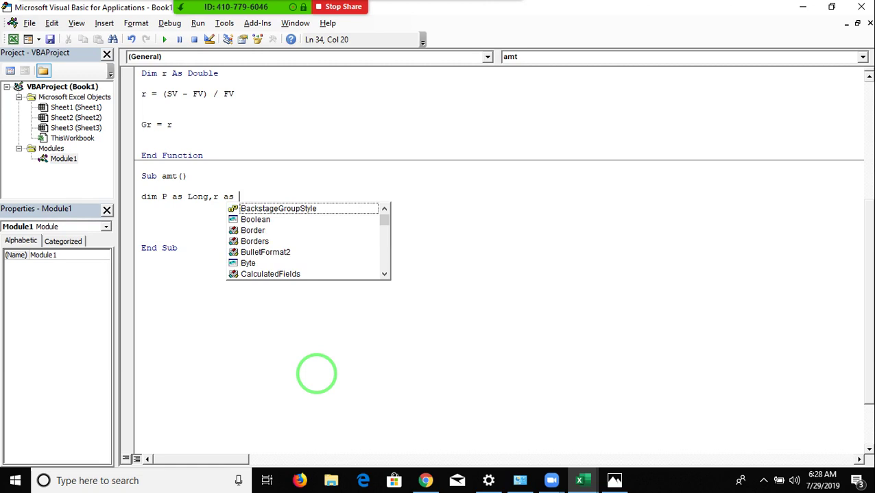
pyautogui.write('dou')
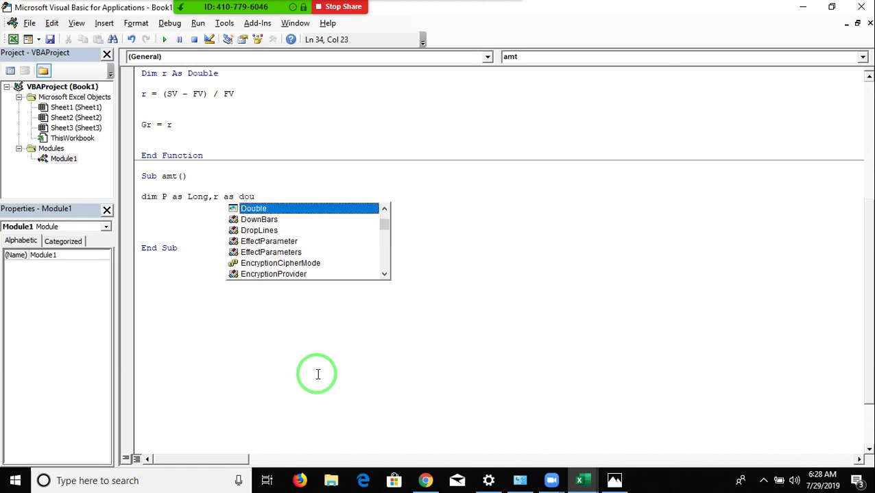
pyautogui.press('Tab')
pyautogui.write(',t')
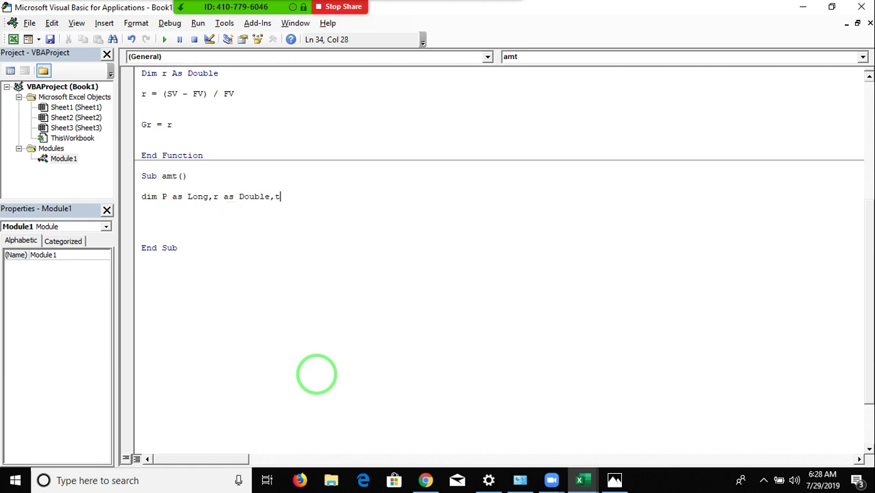
pyautogui.write(' as ')
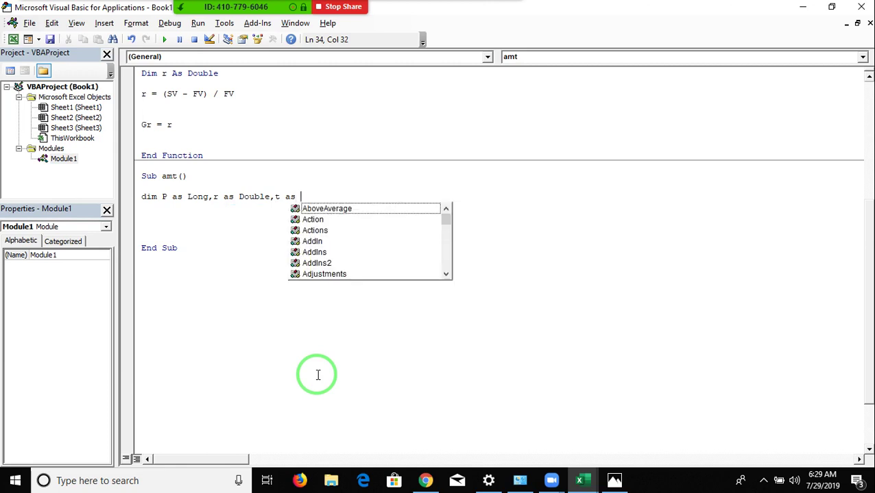
pyautogui.write('in')
pyautogui.press('Tab')
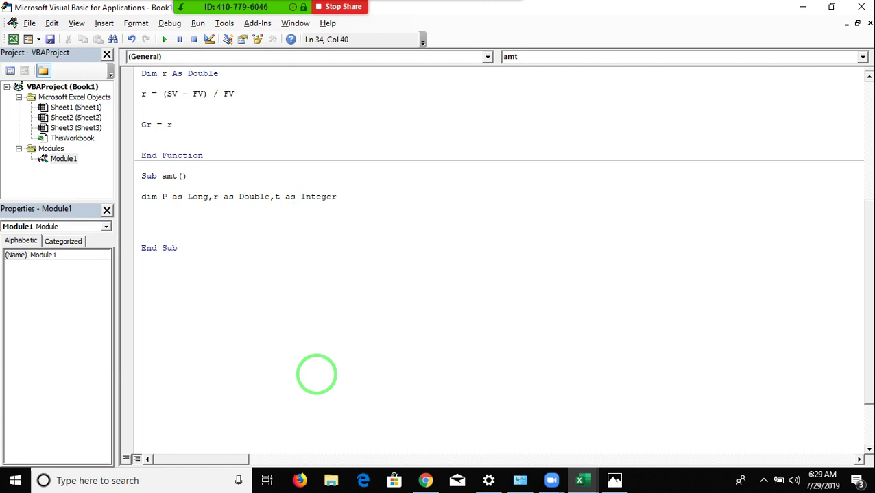
pyautogui.write(',')
pyautogui.write('a')
pyautogui.write(' as ')
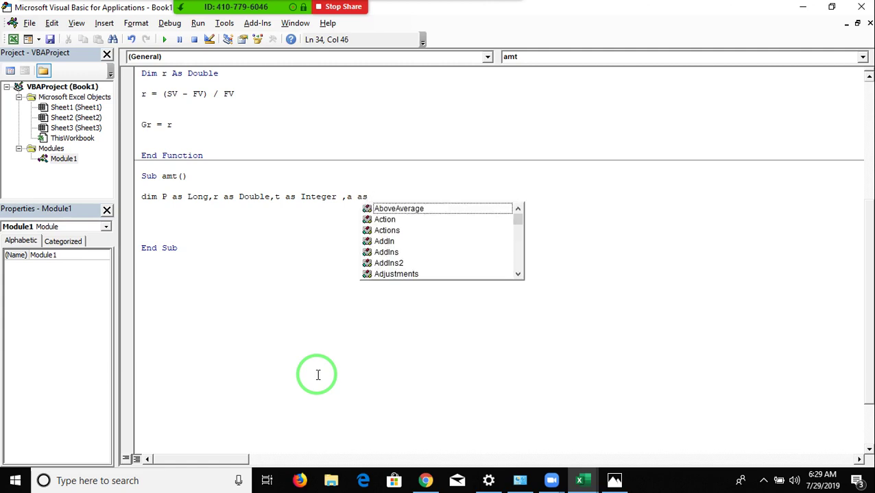
pyautogui.write('do')
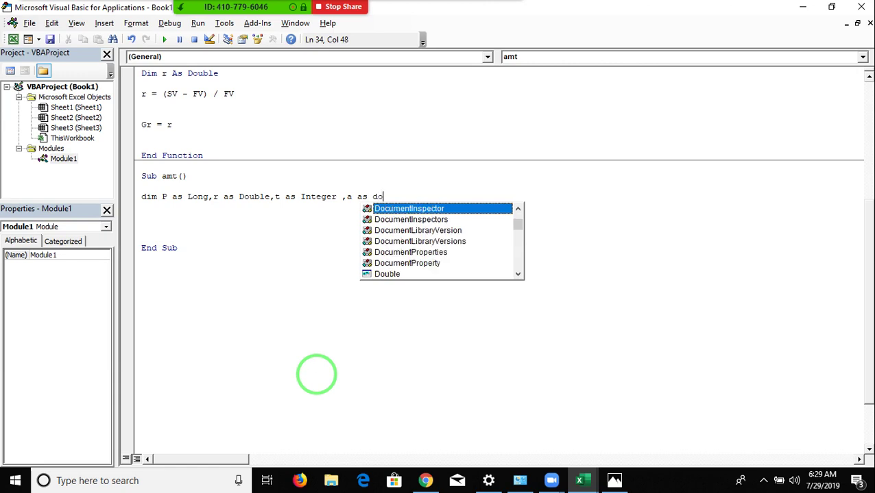
pyautogui.write('u')
pyautogui.press('Return')
pyautogui.press('Return')
pyautogui.press('Return')
pyautogui.press('Return')
# Step: Start the amount line a = r, checking the Sheet2 row 2 inputs in between
pyautogui.press('Up')
pyautogui.press('Up')
pyautogui.write('a')
pyautogui.hotkey('alt', 'F11')
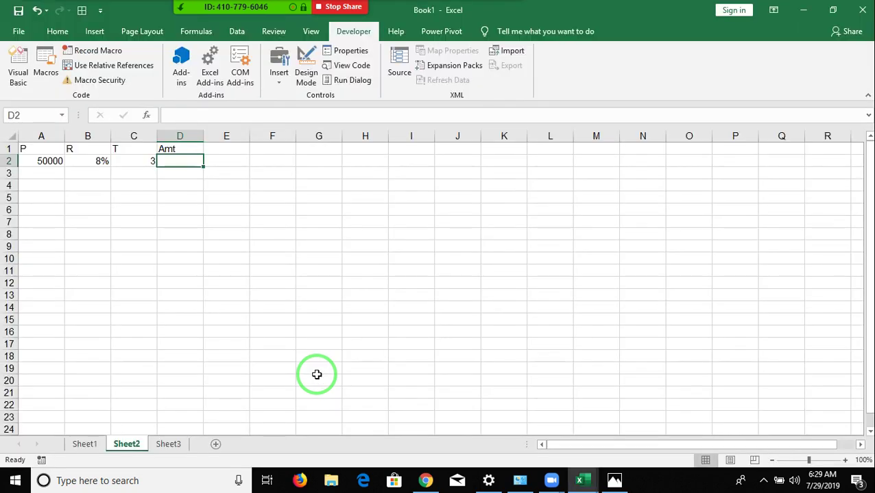
pyautogui.press('Left')
pyautogui.press('Left')
pyautogui.press('Left')
pyautogui.hotkey('alt', 'Tab')
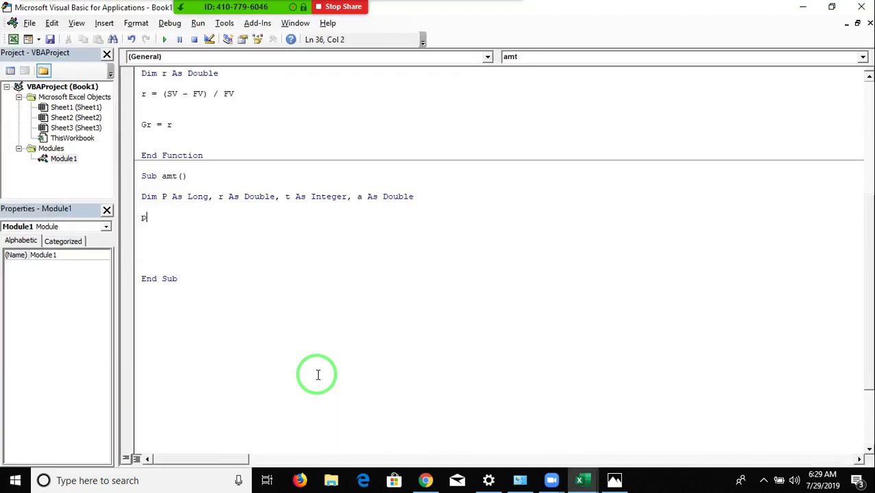
pyautogui.write('=r')
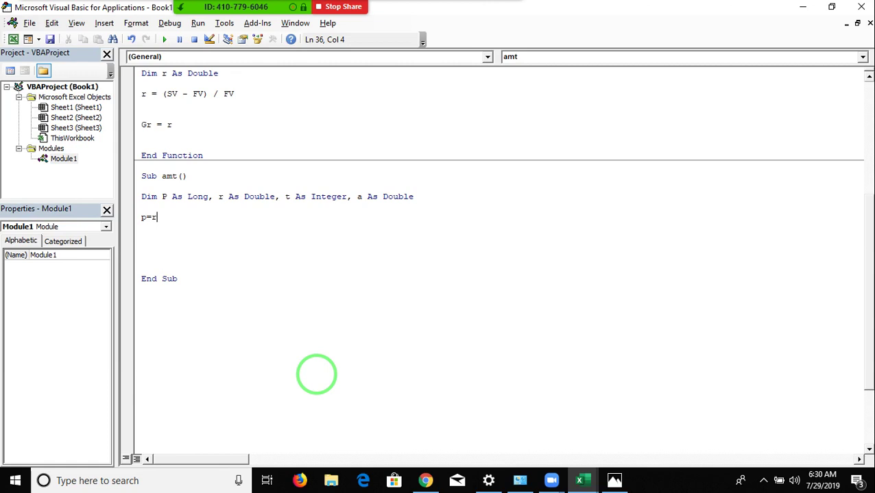
# Step: In Sub amt, write P = Range("A2").Value to load P from cell A2
pyautogui.write('ange(')
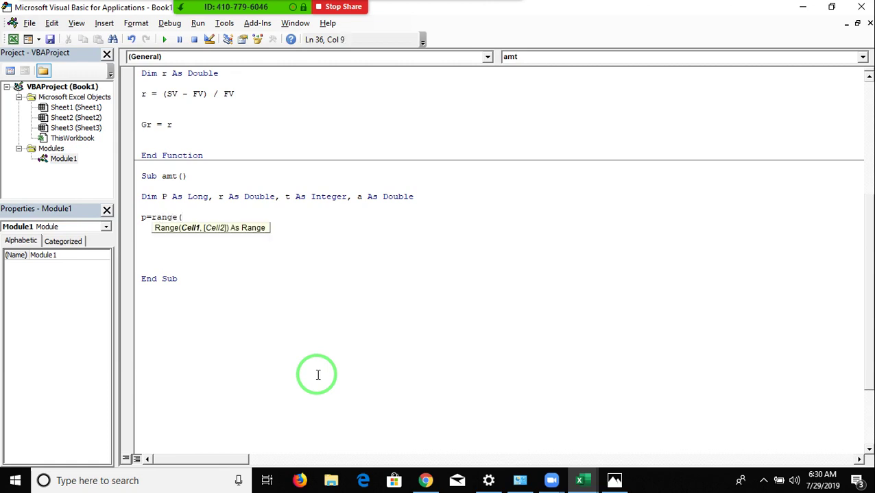
pyautogui.hotkey('alt', 'F11')
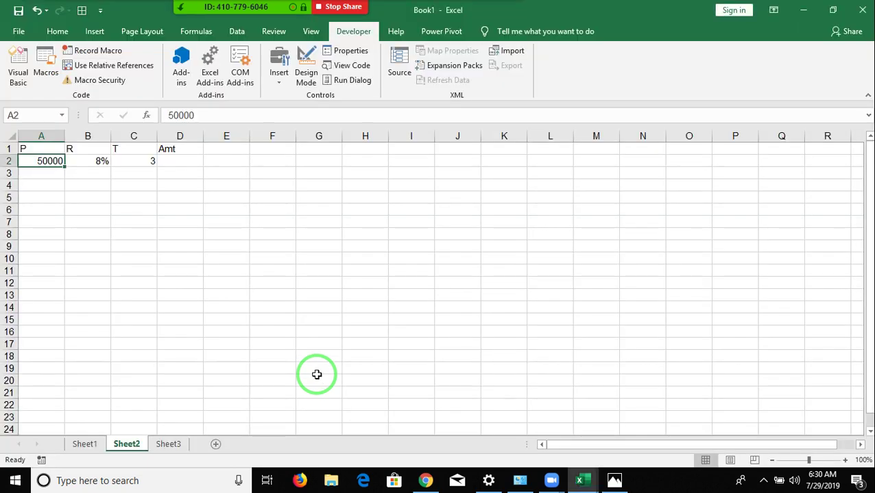
pyautogui.hotkey('alt', 'F11')
pyautogui.write('"A')
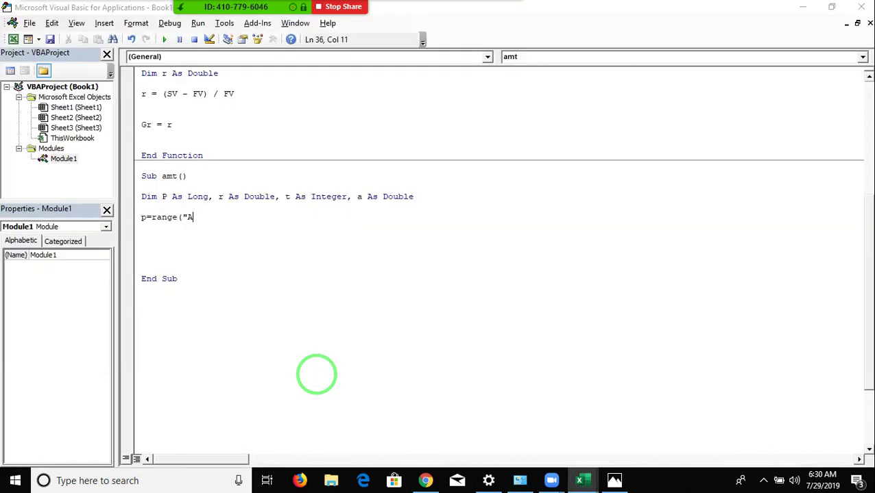
pyautogui.write('2"')
pyautogui.press('BackSpace')
pyautogui.click(316, 374)
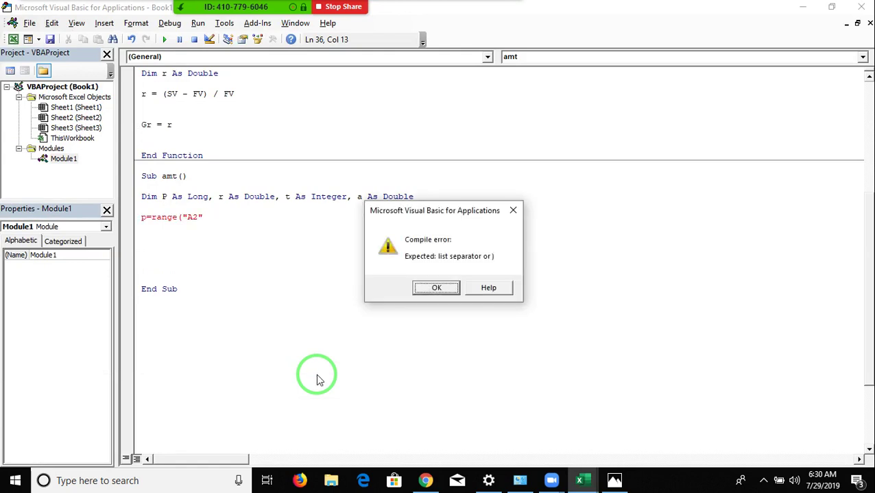
pyautogui.press('Return')
pyautogui.write(')')
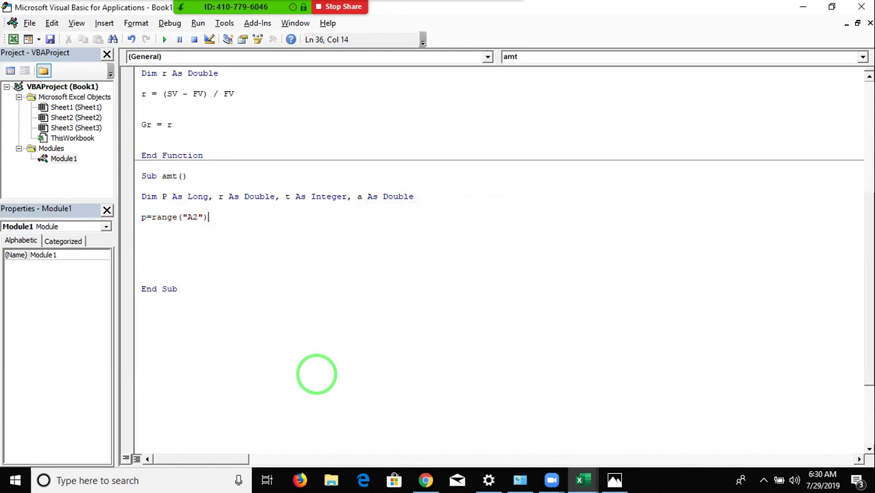
pyautogui.write('.valu')
pyautogui.press('Tab')
pyautogui.press('Return')
# Step: Add r = Range("C2").Value and t = Range("D2").Value lines, followed by a blank line
pyautogui.write('r=')
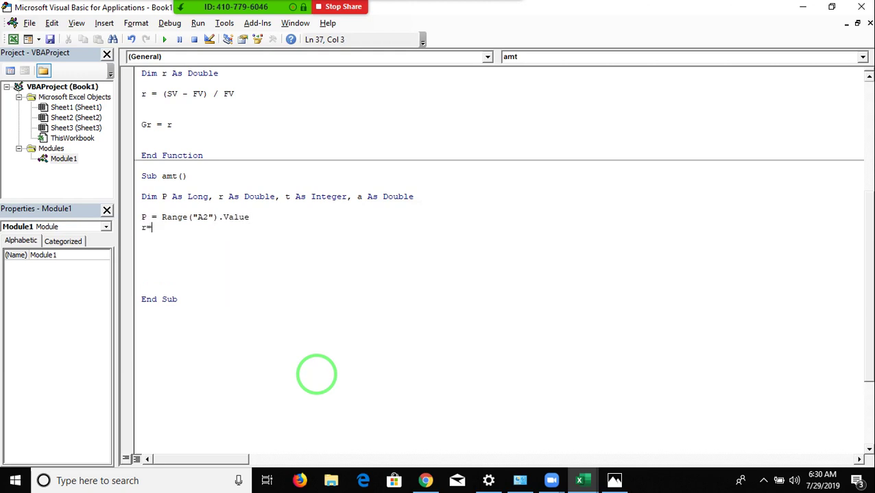
pyautogui.write('range')
pyautogui.write('("C2"')
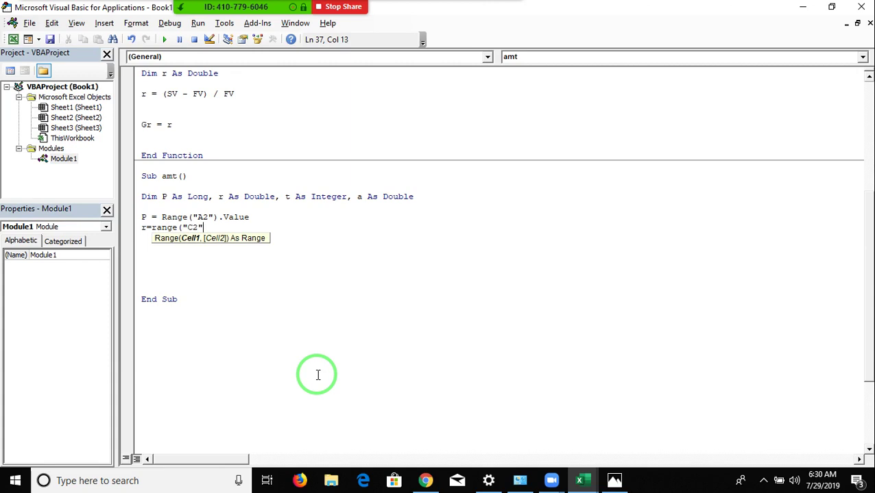
pyautogui.write(').v')
pyautogui.press('Tab')
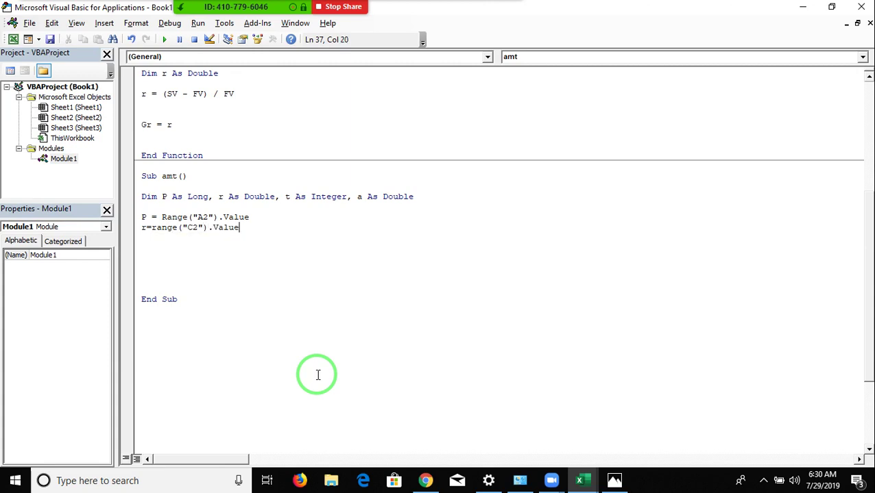
pyautogui.press('Return')
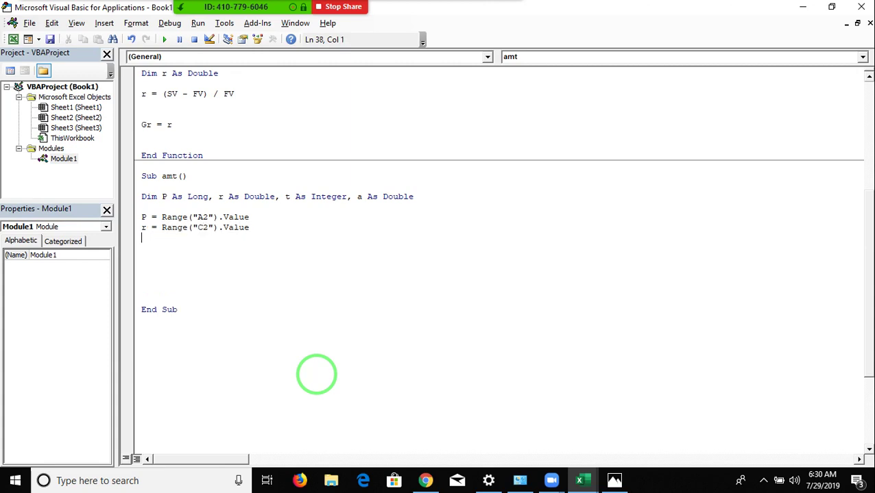
pyautogui.write('t=range')
pyautogui.write('("D')
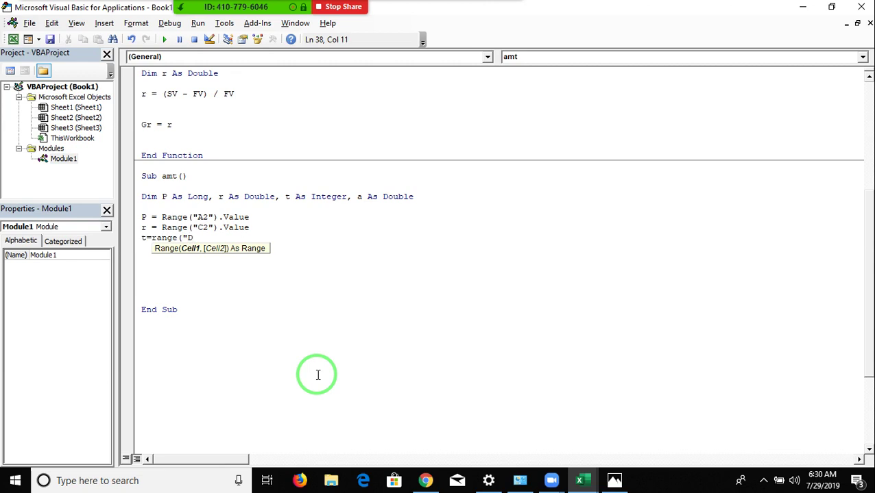
pyautogui.write('2')
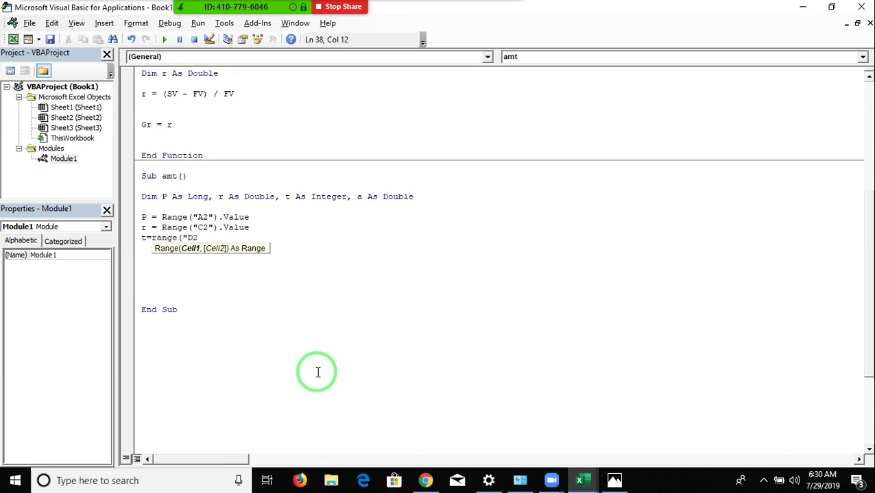
pyautogui.write('").v')
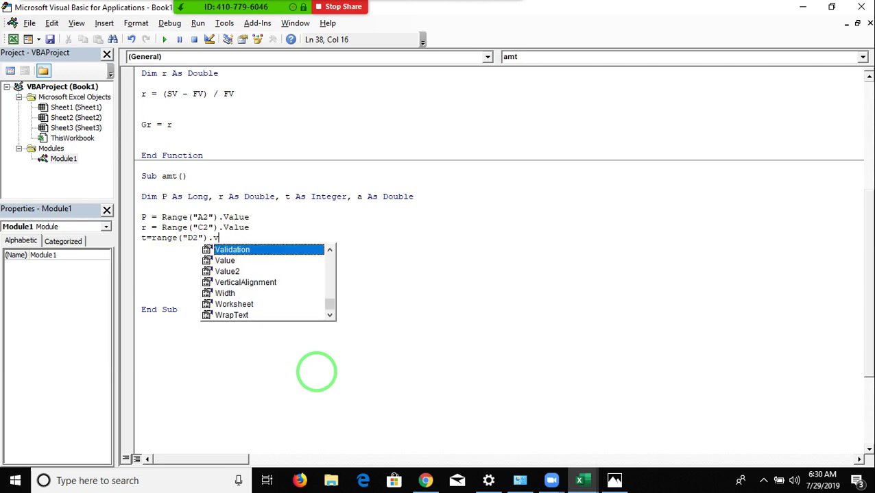
pyautogui.press('Tab')
pyautogui.press('Return')
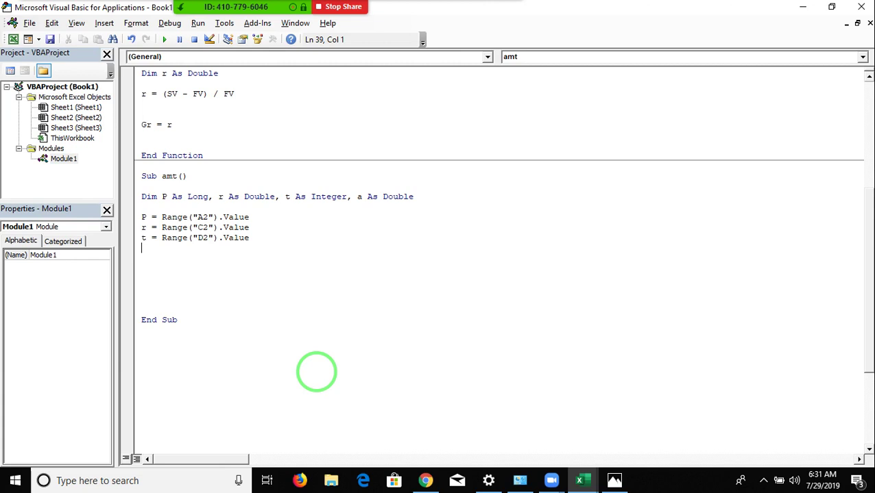
pyautogui.press('Return')
pyautogui.press('Return')
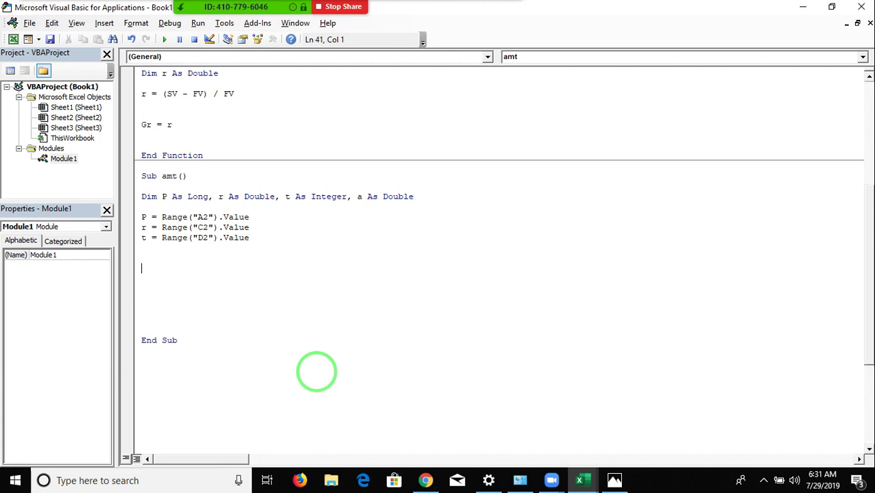
# Step: Type the draft formula a = P * 1 + r / n ^ t * n below the inputs
pyautogui.press('Return')
pyautogui.press('Up')
pyautogui.press('Up')
pyautogui.press('Up')
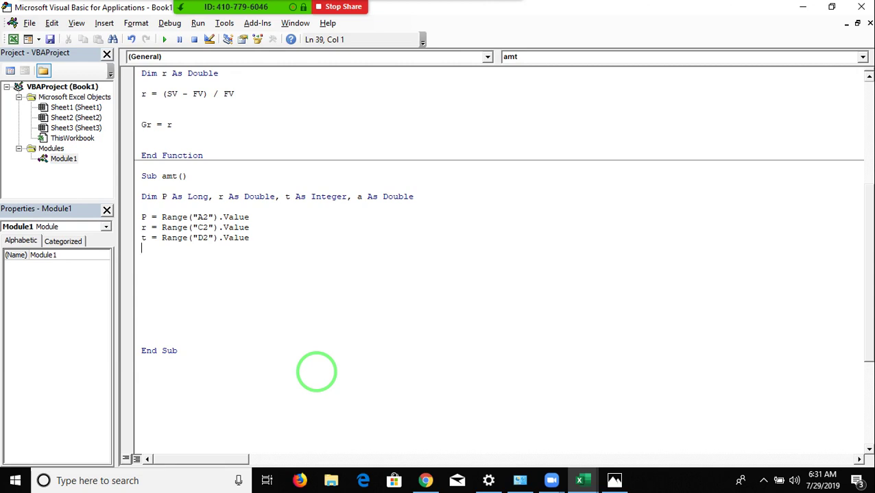
pyautogui.write('a=')
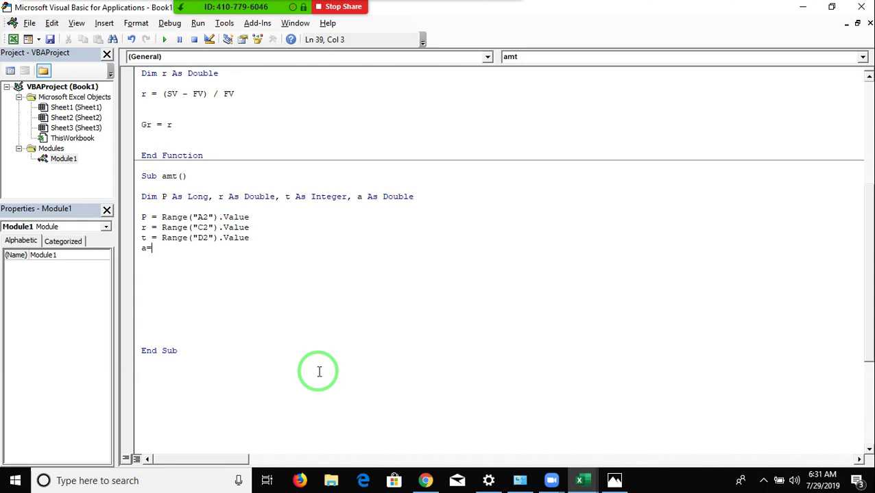
pyautogui.write('p*')
pyautogui.write('1+')
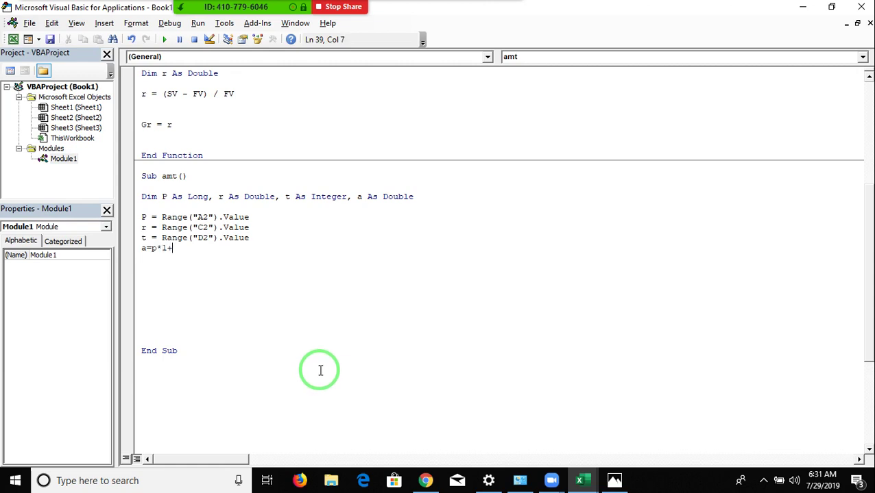
pyautogui.write('r/n')
pyautogui.write('^t*')
pyautogui.write('n')
pyautogui.press('Down')
pyautogui.press('Up')
pyautogui.press('Left')
pyautogui.press('Left')
pyautogui.press('Left')
pyautogui.press('Left')
pyautogui.press('Left')
pyautogui.press('Left')
pyautogui.press('Left')
pyautogui.press('Left')
pyautogui.press('Left')
pyautogui.press('Left')
pyautogui.press('Left')
pyautogui.press('Left')
# Step: Add brackets so the line reads a = P * ((1 + (r / n)) ^ (t * n))
pyautogui.press('Left')
pyautogui.press('Return')
pyautogui.press('Return')
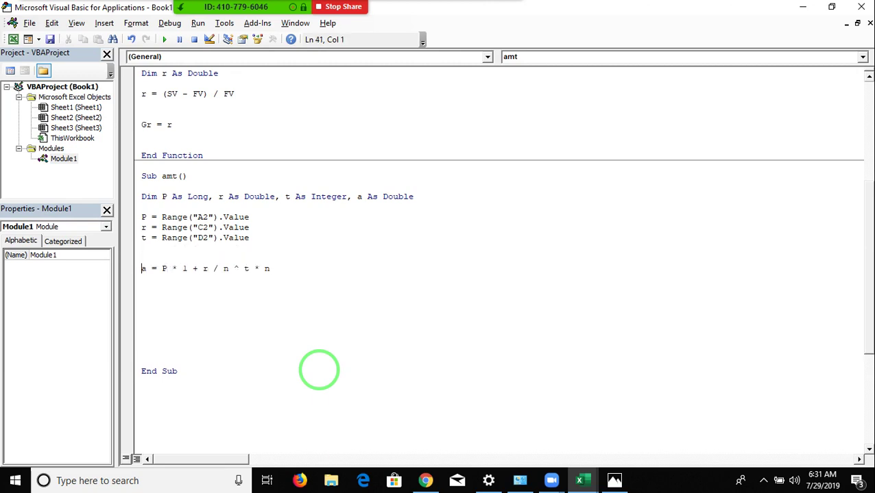
pyautogui.press('Right')
pyautogui.press('Right')
pyautogui.press('Right')
pyautogui.press('Right')
pyautogui.press('Right')
pyautogui.press('Right')
pyautogui.press('Right')
pyautogui.press('Right')
pyautogui.press('Right')
pyautogui.press('Right')
pyautogui.write('(')
pyautogui.press('Right')
pyautogui.press('Right')
pyautogui.press('Right')
pyautogui.press('Right')
pyautogui.press('Right')
pyautogui.press('Right')
pyautogui.write(')')
pyautogui.press('Left')
pyautogui.press('Left')
pyautogui.press('Left')
pyautogui.press('Left')
pyautogui.press('Left')
pyautogui.press('Left')
pyautogui.press('Left')
pyautogui.press('Left')
pyautogui.press('Left')
pyautogui.press('Left')
pyautogui.write('(')
pyautogui.press('Right')
pyautogui.press('Right')
pyautogui.press('Right')
pyautogui.press('Right')
pyautogui.press('Right')
pyautogui.press('Right')
pyautogui.press('Left')
pyautogui.press('Left')
pyautogui.write(')')
pyautogui.press('Left')
pyautogui.press('Left')
pyautogui.press('Left')
pyautogui.press('Left')
pyautogui.press('Left')
pyautogui.press('Left')
pyautogui.press('Left')
pyautogui.press('Left')
pyautogui.press('Left')
pyautogui.press('Left')
pyautogui.write('(')
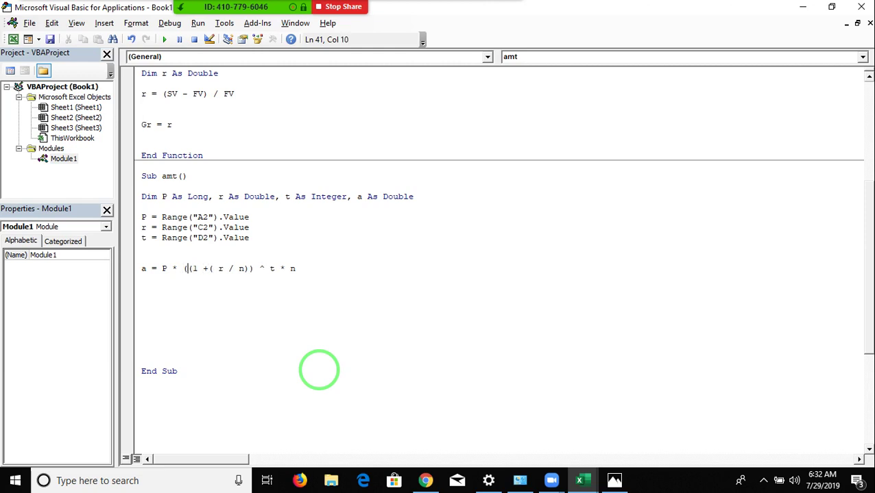
pyautogui.press('Right')
pyautogui.press('Right')
pyautogui.press('Right')
pyautogui.press('Right')
pyautogui.press('Right')
pyautogui.press('Right')
pyautogui.press('Right')
pyautogui.press('Right')
pyautogui.write('(')
pyautogui.press('Right')
pyautogui.press('Right')
pyautogui.press('Right')
pyautogui.press('Right')
pyautogui.press('Right')
pyautogui.write('))')
pyautogui.press('Return')
pyautogui.click(211, 268)
# Step: Highlight the r / n, 1 + r / n, t * n and whole growth-factor parts of the formula
pyautogui.moveTo(211, 268); pyautogui.dragTo(244, 269)
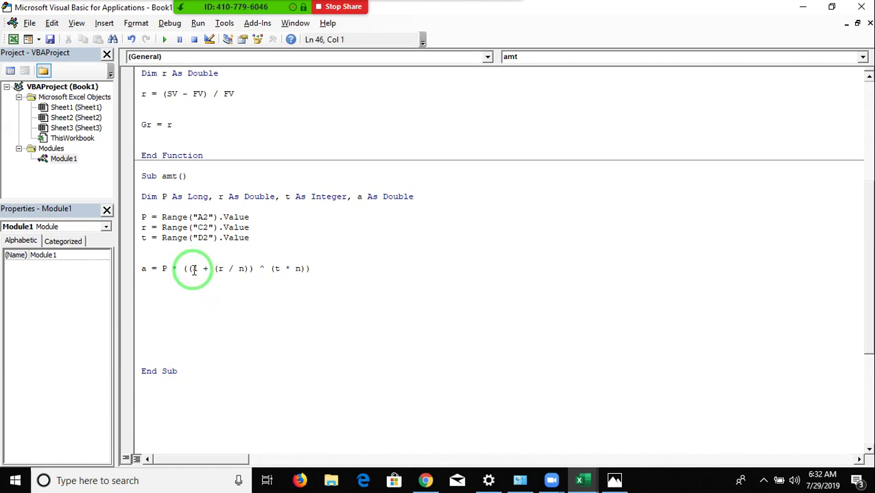
pyautogui.moveTo(194, 269); pyautogui.dragTo(251, 269)
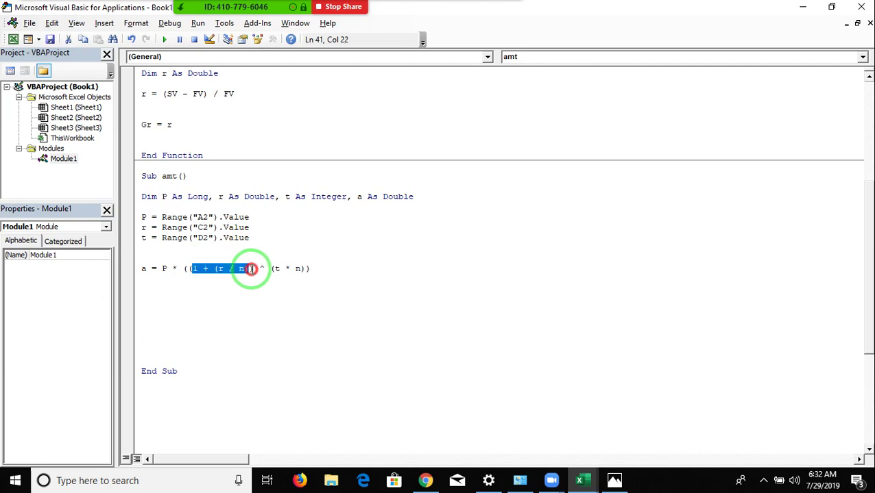
pyautogui.moveTo(274, 269); pyautogui.dragTo(306, 269)
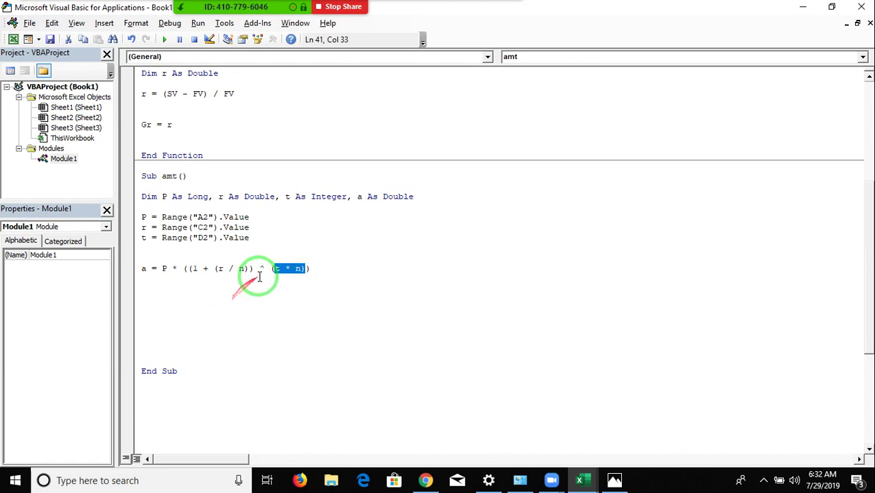
pyautogui.click(185, 269)
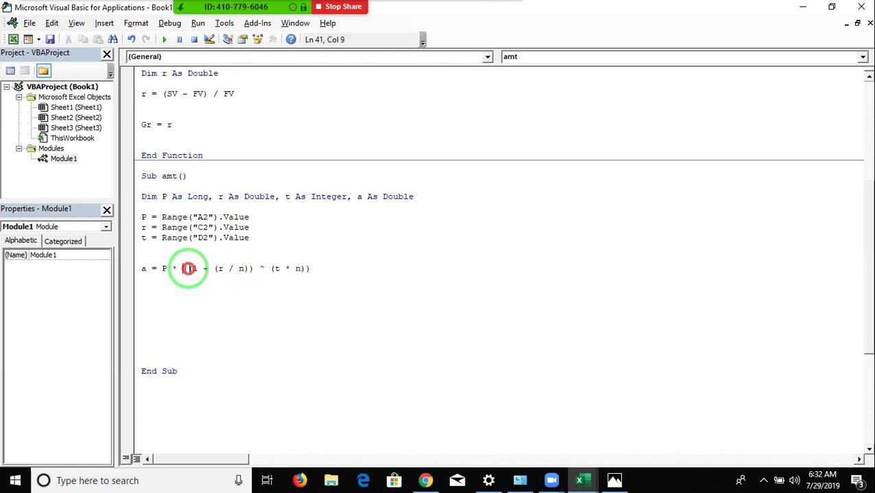
pyautogui.moveTo(185, 268); pyautogui.dragTo(293, 274)
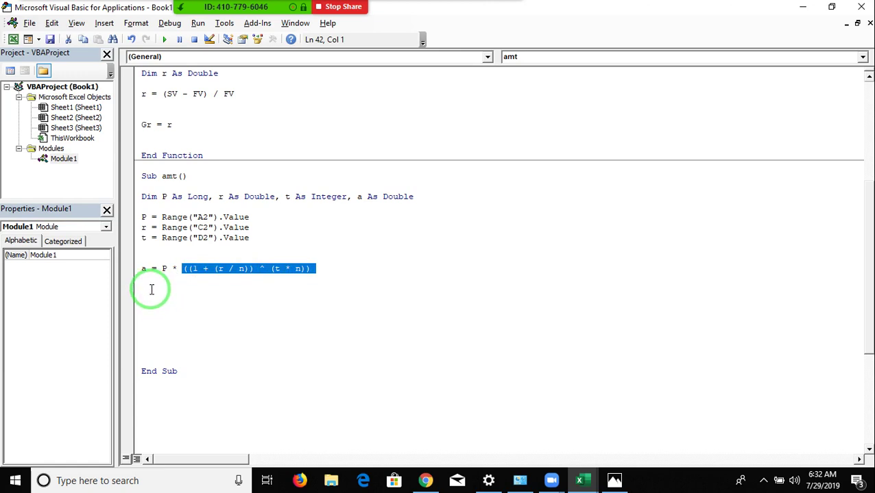
# Step: Type a draft line p*(1+ r/12))^(t*n) below the formula, then delete it
pyautogui.click(151, 289)
pyautogui.write('p*(1+')
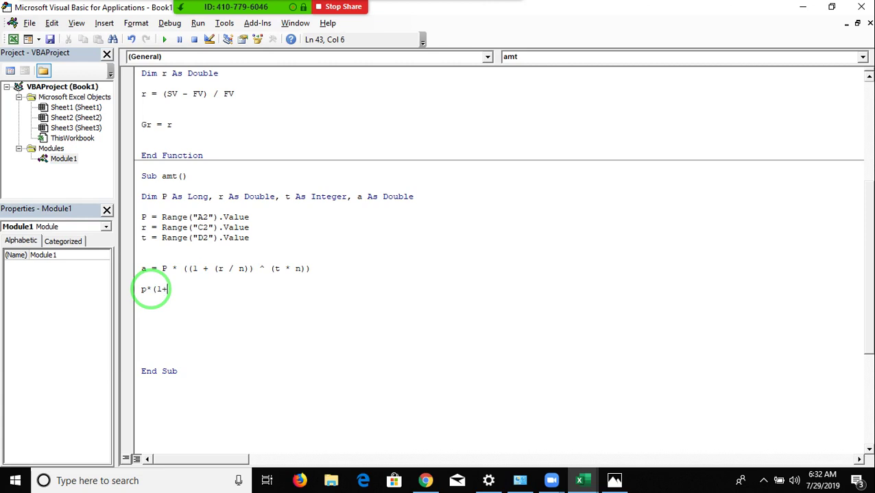
pyautogui.write(' r')
pyautogui.write('/')
pyautogui.write('12')
pyautogui.write(')')
pyautogui.write('^')
pyautogui.write('(t')
pyautogui.write('*n')
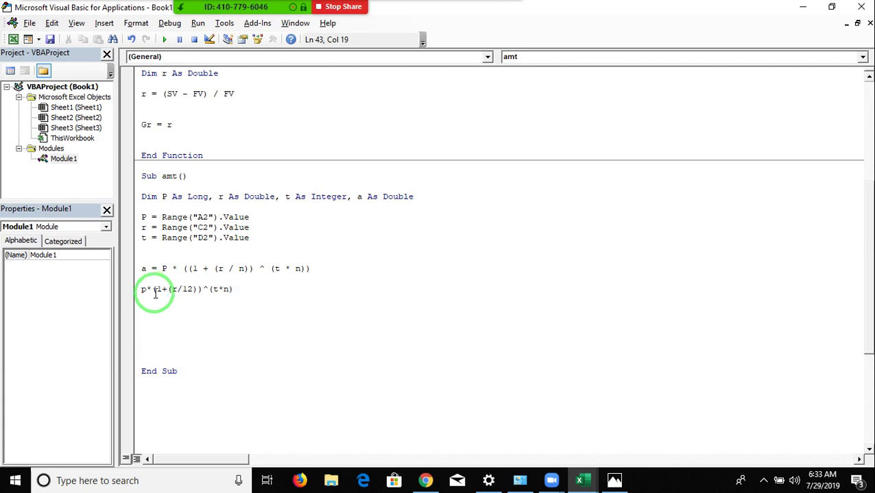
pyautogui.moveTo(248, 288); pyautogui.dragTo(117, 291)
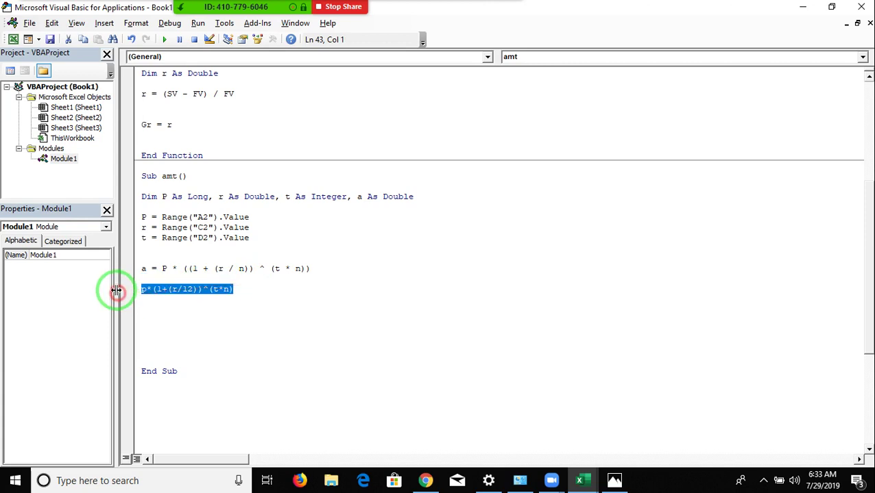
pyautogui.press('Delete')
pyautogui.click(242, 262)
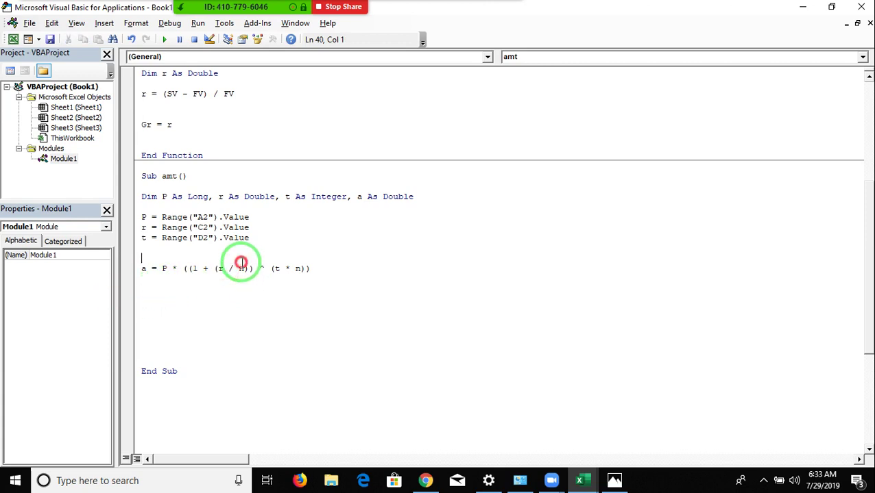
# Step: Add a line n = 12 below the t = Range line
pyautogui.doubleClick(242, 266)
pyautogui.click(163, 249)
pyautogui.press('Return')
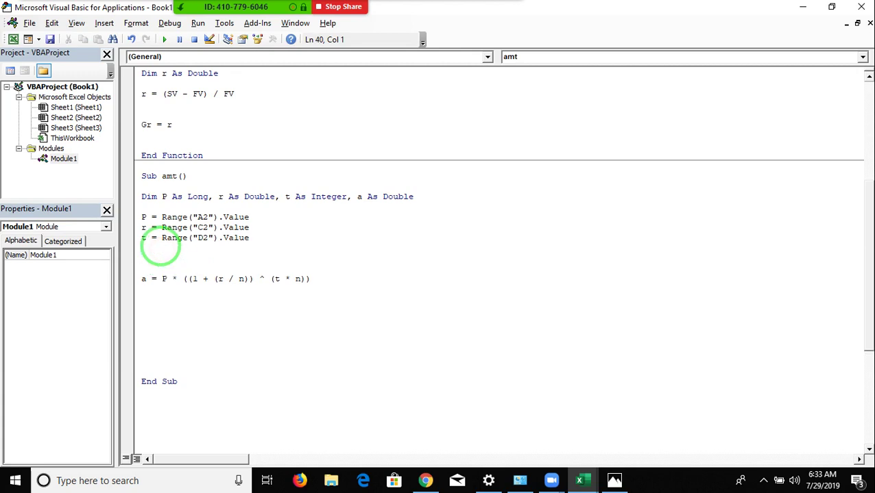
pyautogui.write('n=\\')
pyautogui.press('BackSpace')
pyautogui.write('12')
pyautogui.press('Down')
pyautogui.press('Down')
pyautogui.press('Down')
pyautogui.press('Down')
pyautogui.press('Down')
# Step: Add Range("d2").Value = a so the amount is written into d2
pyautogui.write('range(')
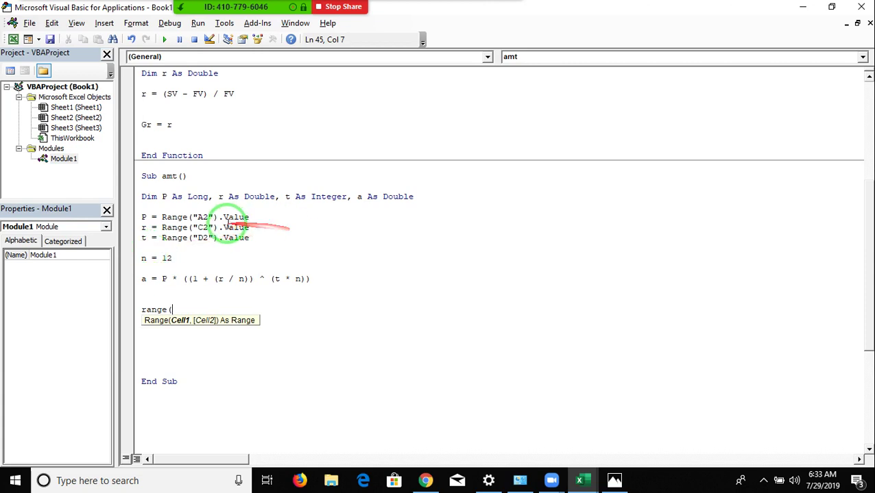
pyautogui.click(204, 229)
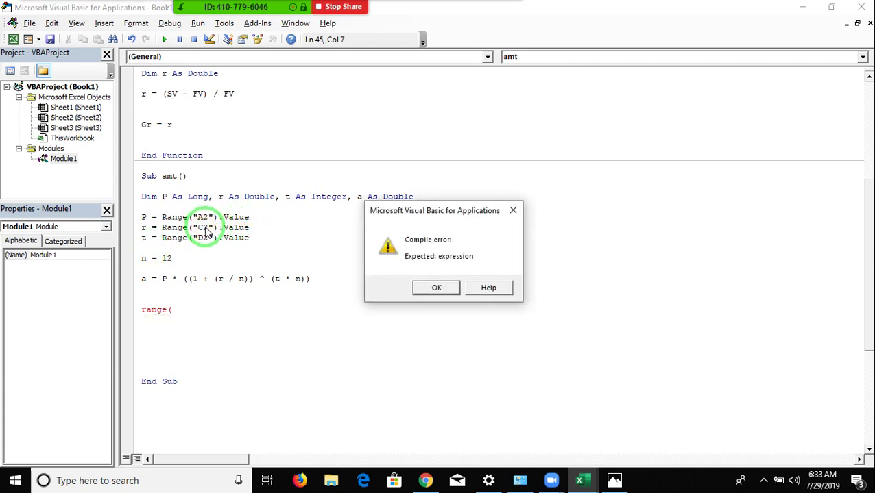
pyautogui.press('Return')
pyautogui.write('"d2").v')
pyautogui.press('Tab')
pyautogui.write('= ')
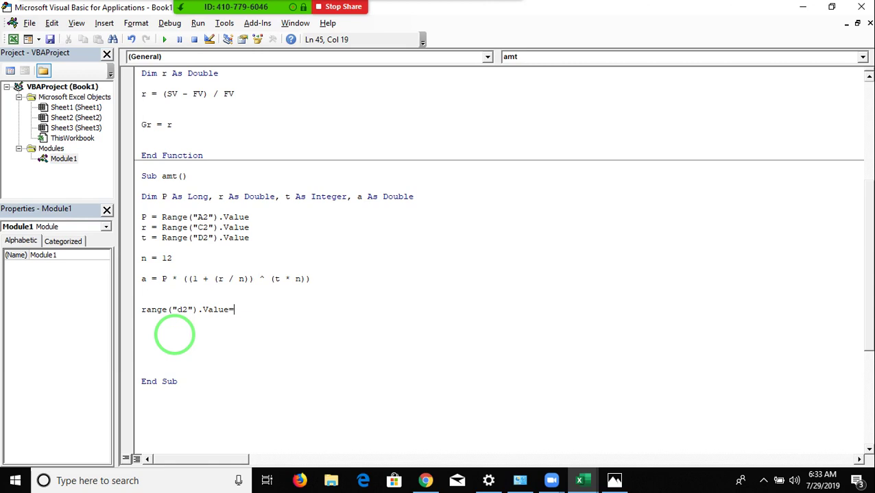
pyautogui.write('a')
pyautogui.click(182, 279)
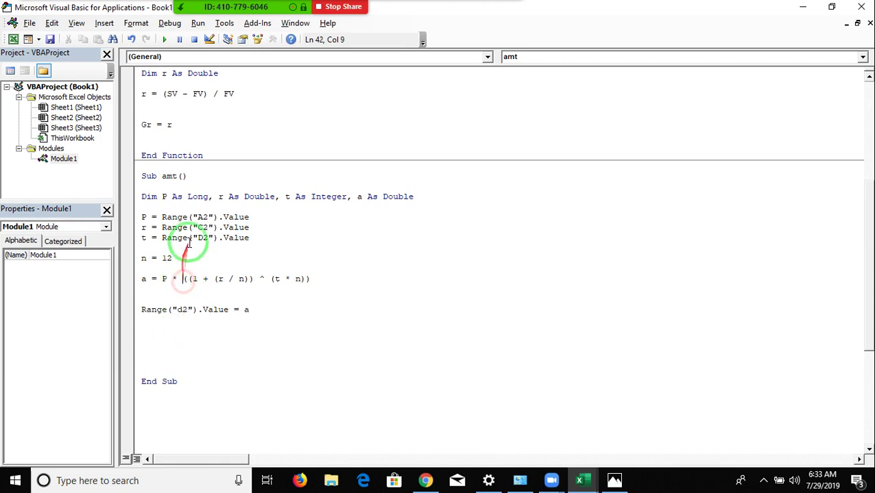
# Step: Change the C2 reference to b2 and D2 to c2, then run the amt macro
pyautogui.click(208, 227)
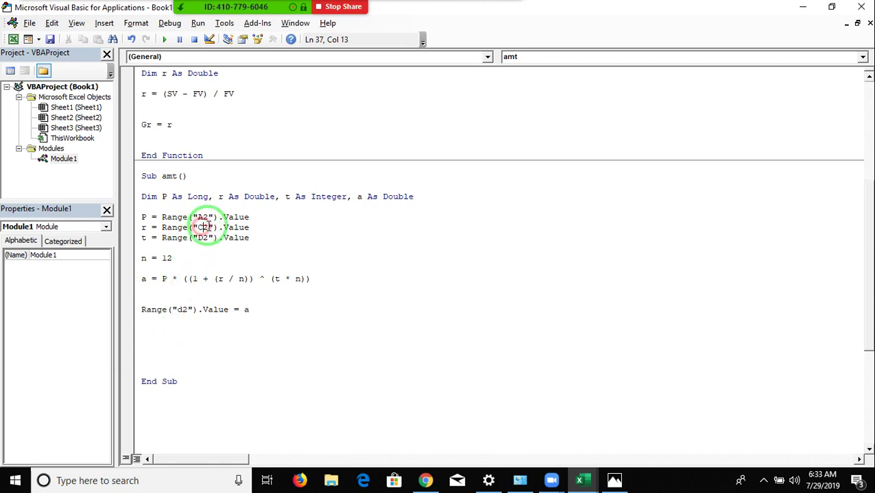
pyautogui.press('BackSpace')
pyautogui.write('b')
pyautogui.click(203, 238)
pyautogui.press('BackSpace')
pyautogui.write('c')
pyautogui.click(202, 279)
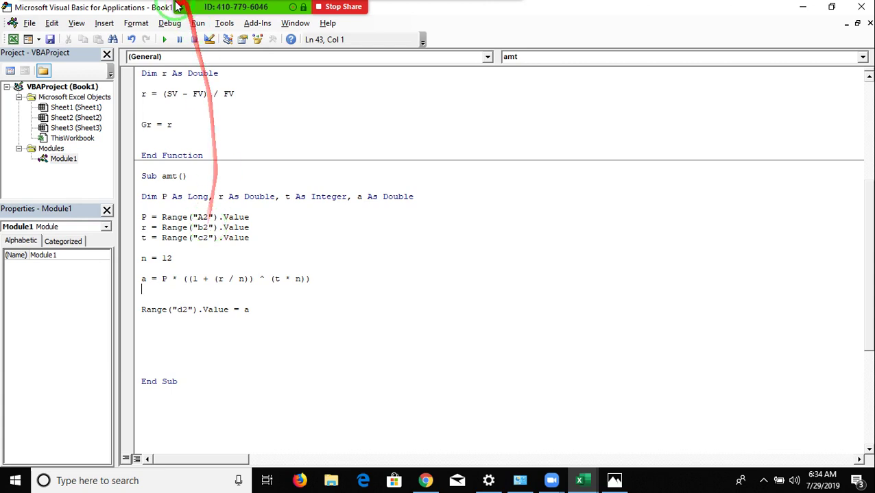
pyautogui.click(163, 39)
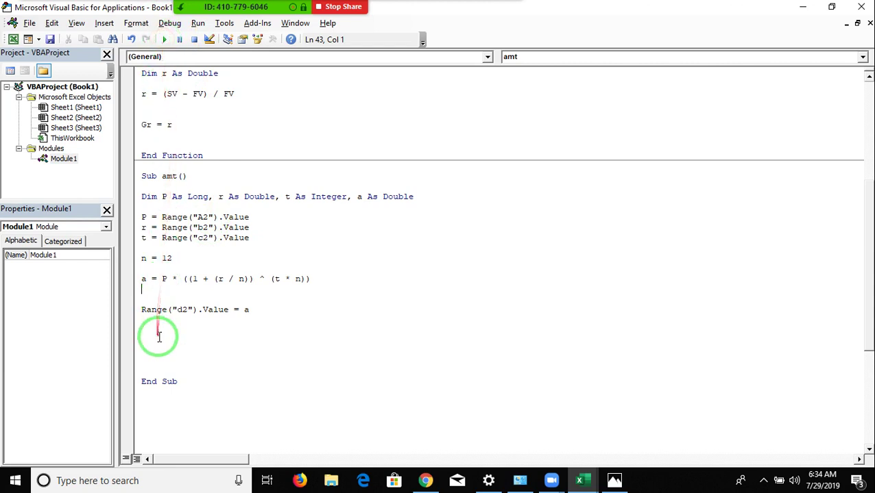
# Step: Check that D2 in the workbook shows 63511.85, then review the formula's 1 + (r / n) and t * n terms
pyautogui.hotkey('alt', 'F11')
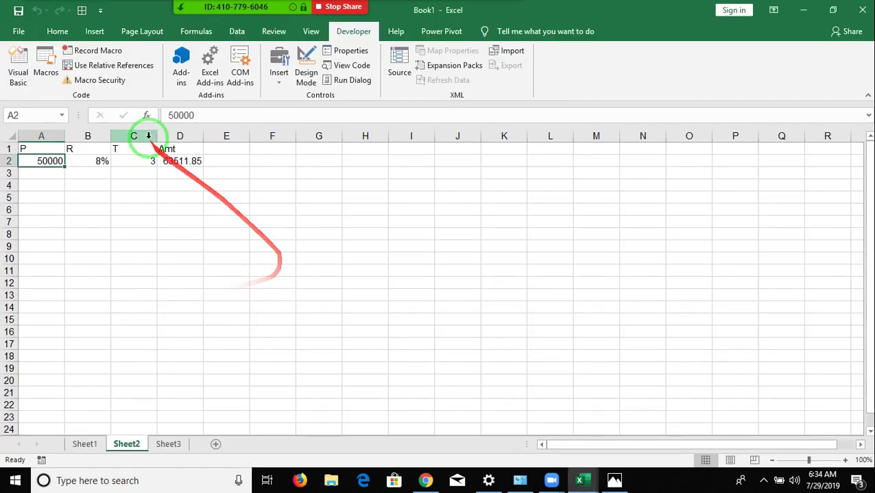
pyautogui.click(181, 163)
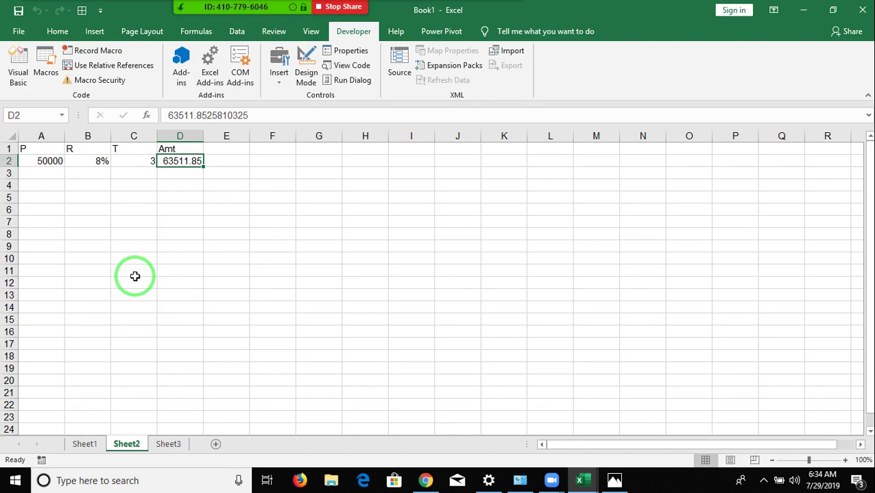
pyautogui.hotkey('alt', 'F11')
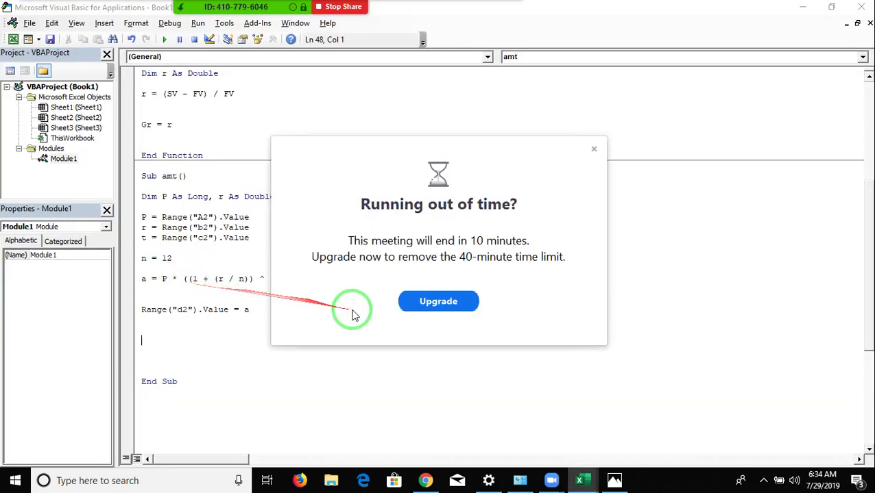
pyautogui.click(594, 148)
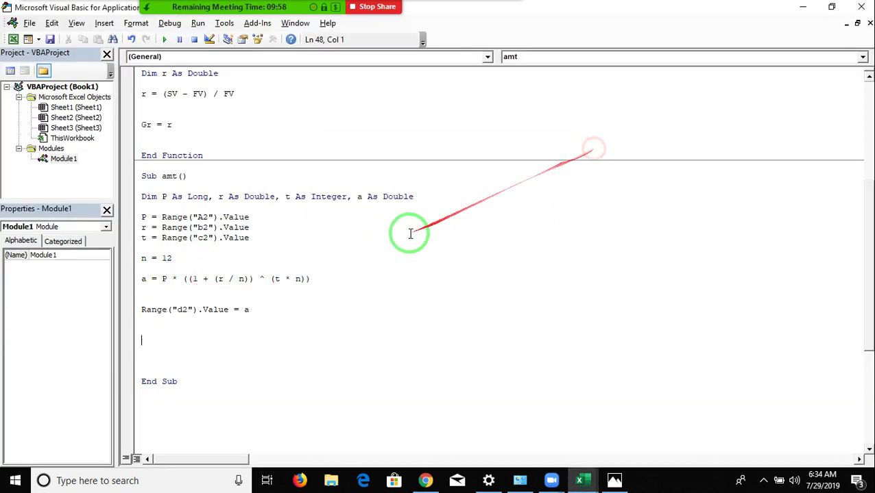
pyautogui.moveTo(192, 279); pyautogui.dragTo(241, 278)
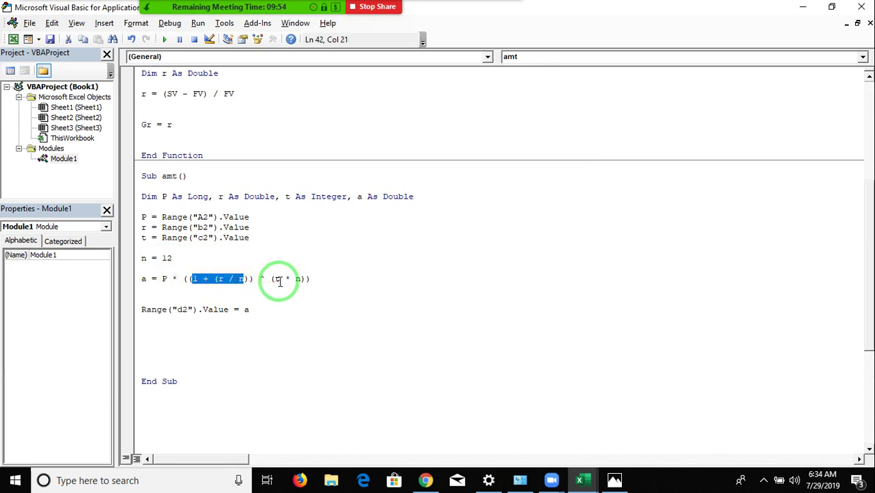
pyautogui.moveTo(273, 279); pyautogui.dragTo(310, 279)
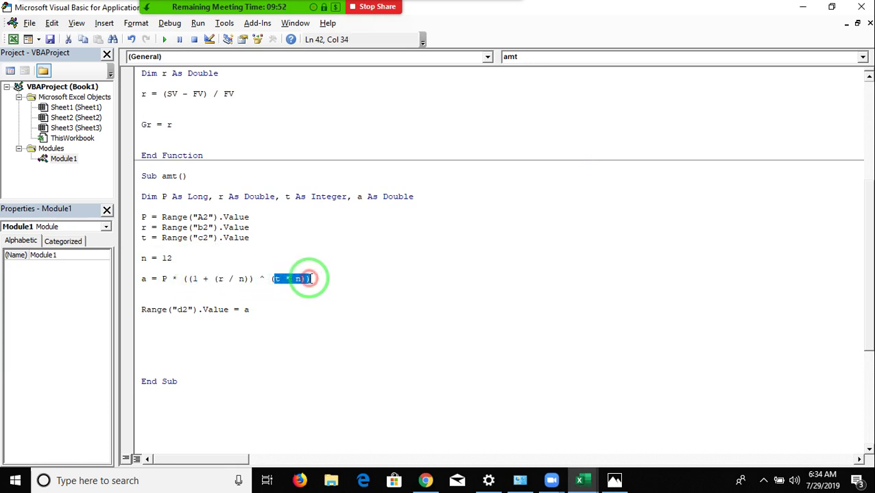
# Step: Delete the extra blank lines around the output line before End Sub
pyautogui.click(198, 336)
pyautogui.press('Delete')
pyautogui.press('Delete')
pyautogui.press('BackSpace')
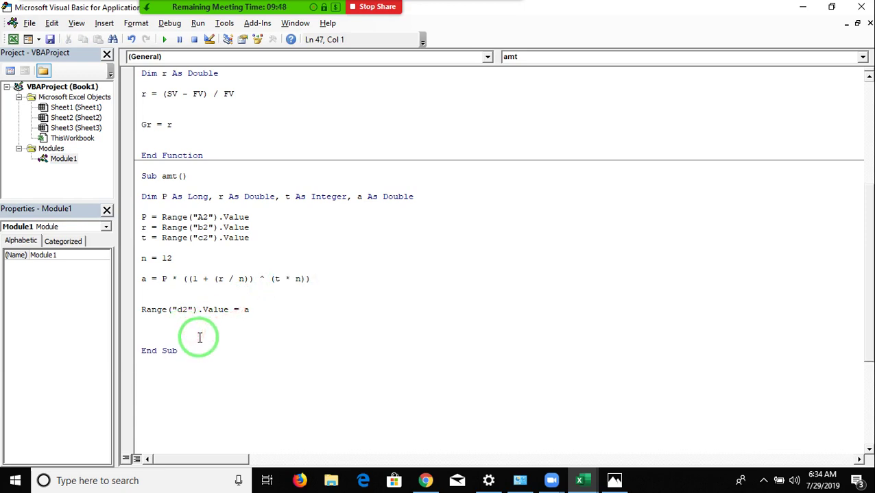
pyautogui.press('Delete')
pyautogui.press('Delete')
pyautogui.press('Up')
pyautogui.press('Up')
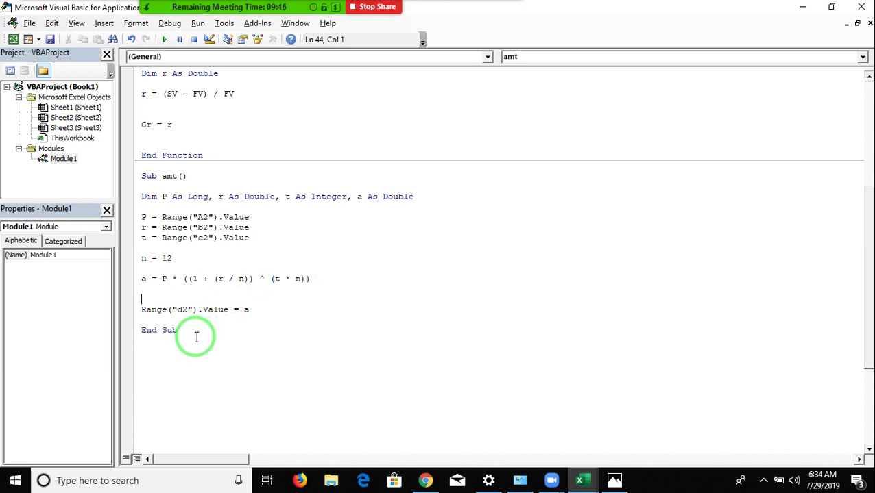
pyautogui.press('BackSpace')
pyautogui.press('Up')
pyautogui.press('Up')
pyautogui.press('Up')
pyautogui.press('Up')
pyautogui.press('Up')
pyautogui.click(196, 337)
# Step: Type sub MRP() below End Sub, add blank lines inside it, and return to the Excel workbook
pyautogui.press('Return')
pyautogui.write('sub ')
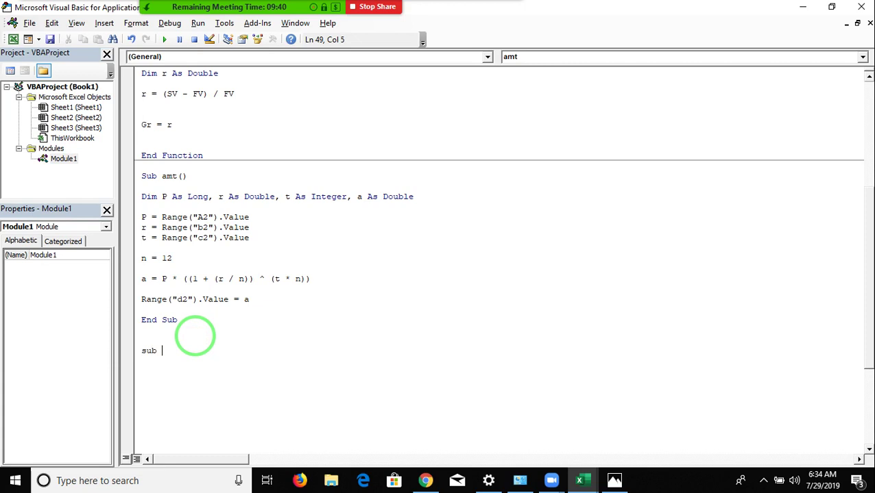
pyautogui.write('MRP()')
pyautogui.press('Return')
pyautogui.scroll(-3, 274, 423)
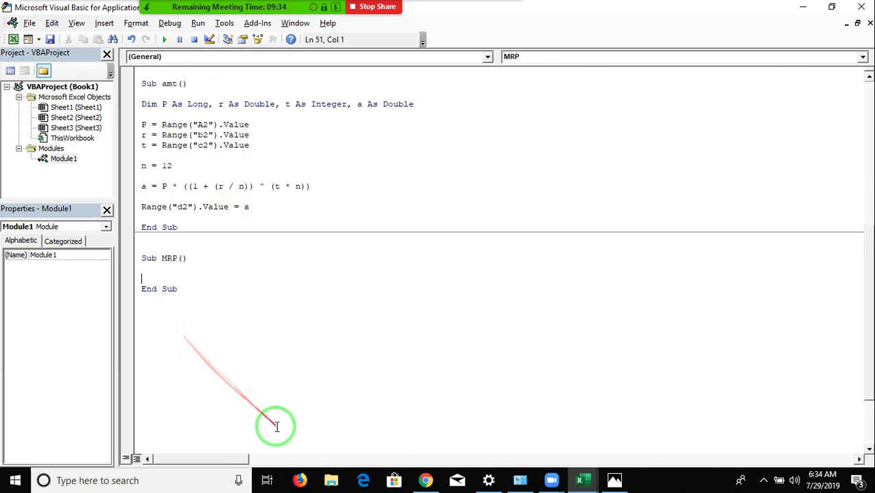
pyautogui.scroll(-3, 280, 422)
pyautogui.press('Return')
pyautogui.press('Return')
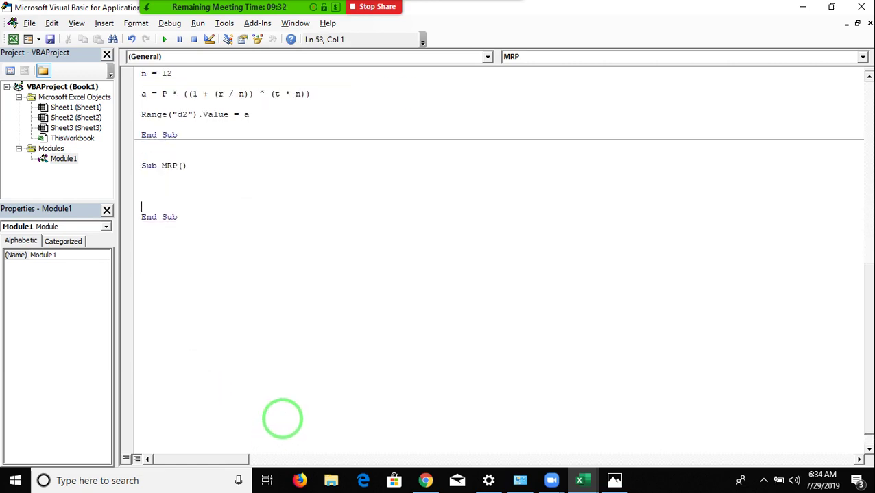
pyautogui.hotkey('alt', 'Tab')
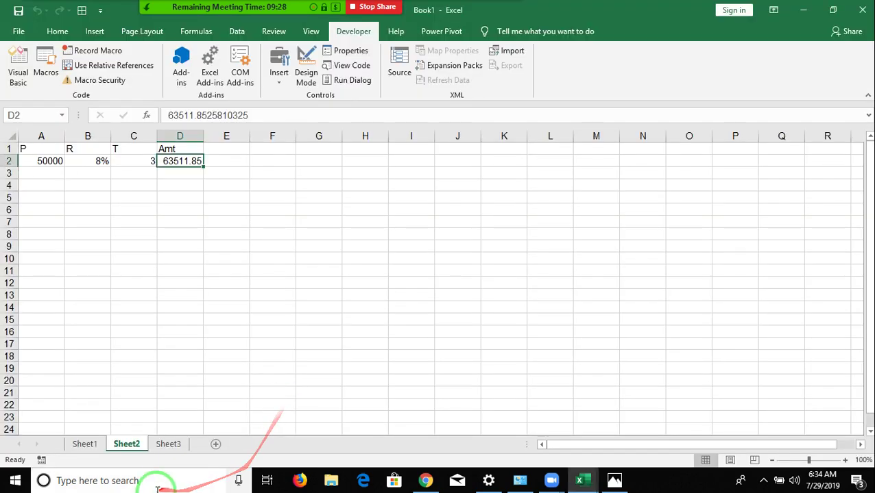
# Step: On Sheet3 enter heading Cost in A1, 80 in A2 and MRP in B1, then return to the VBA Editor
pyautogui.click(167, 445)
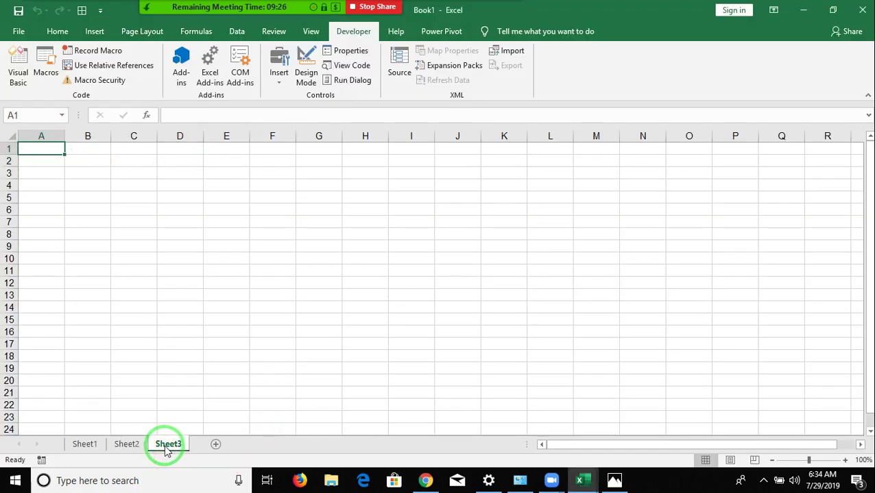
pyautogui.write('M')
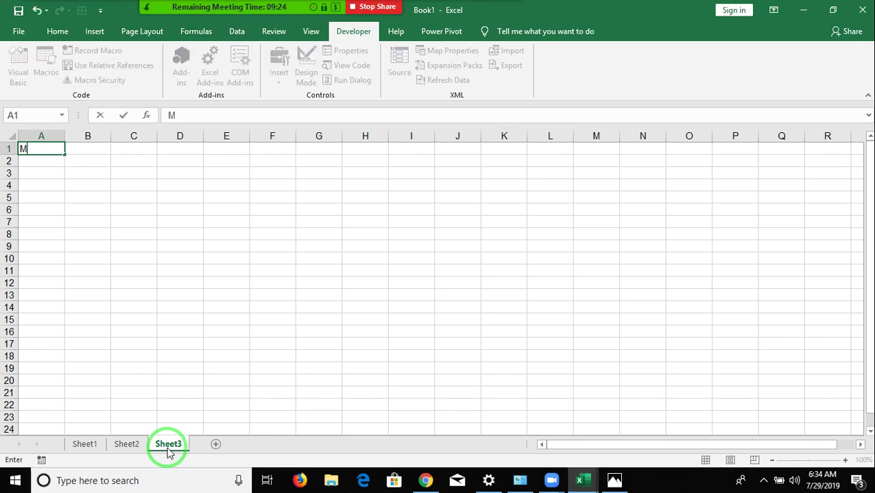
pyautogui.press('BackSpace')
pyautogui.write('Cost')
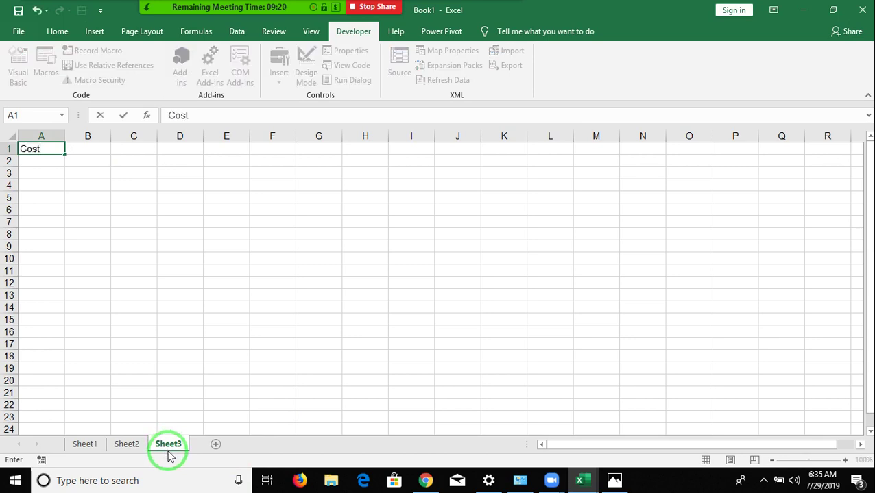
pyautogui.hotkey('ctrl', 'Return')
pyautogui.press('Return')
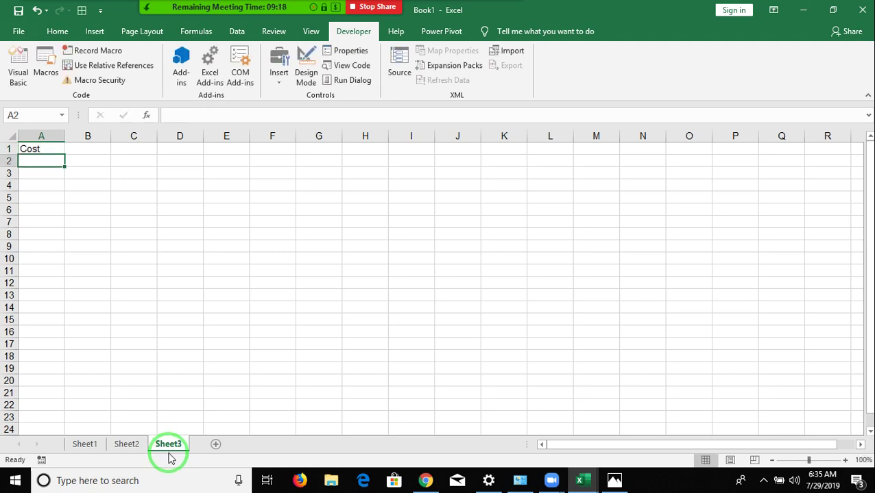
pyautogui.write('80')
pyautogui.press('Tab')
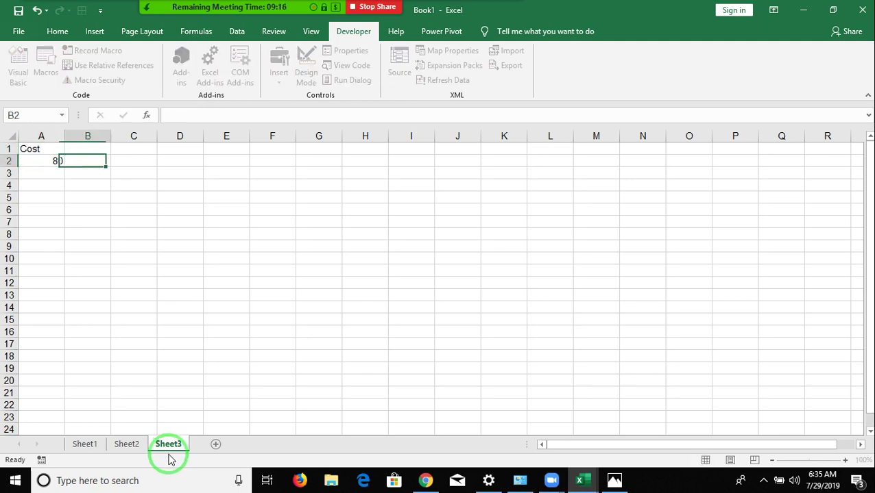
pyautogui.press('Up')
pyautogui.write('RP')
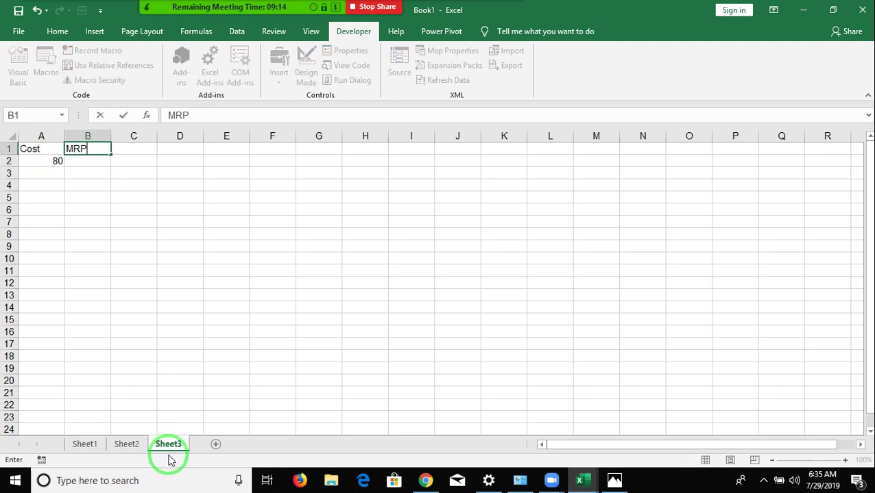
pyautogui.press('Return')
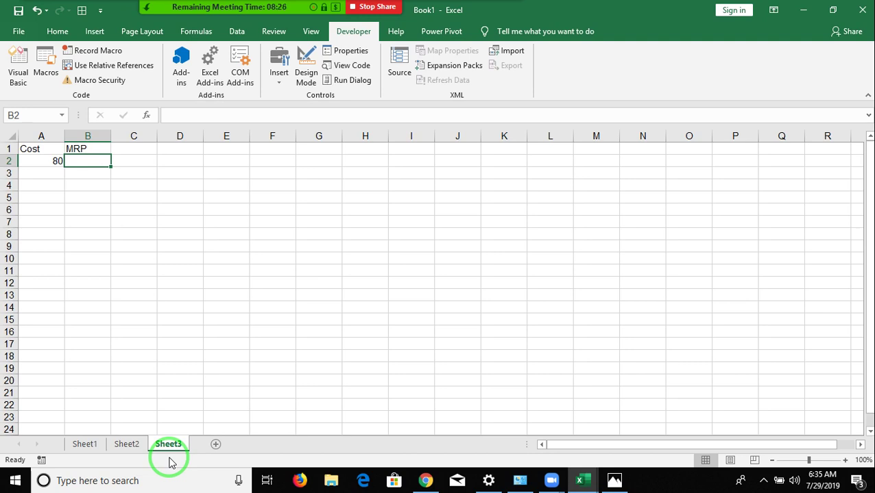
pyautogui.hotkey('alt', 'F11')
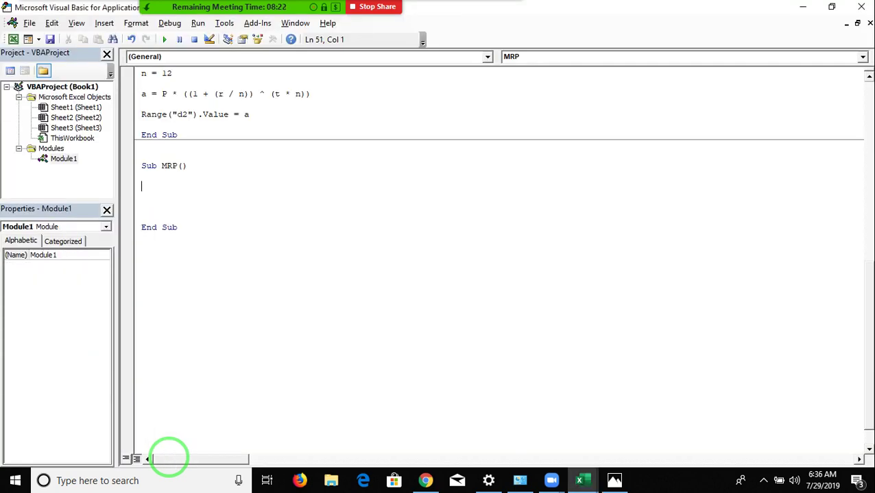
# Step: In Sub MRP, declare Dim cost, r As Double
pyautogui.write('dim ')
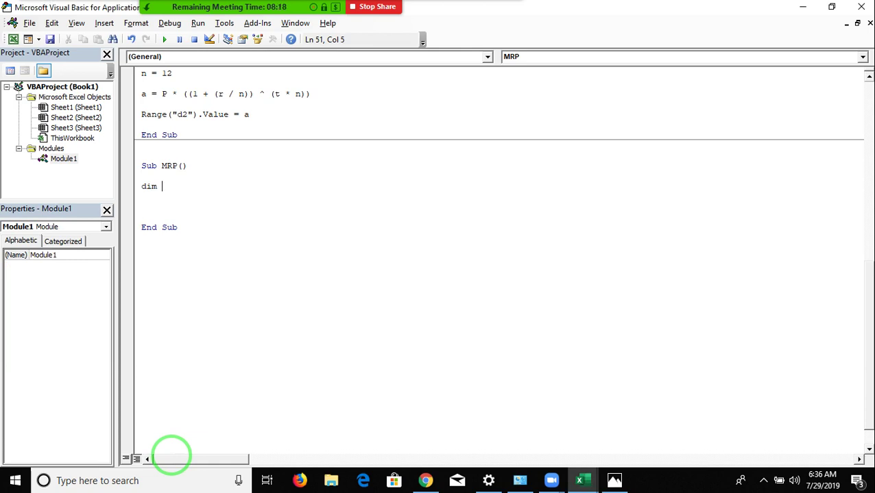
pyautogui.write('cost ')
pyautogui.write(',')
pyautogui.write('m')
pyautogui.press('BackSpace')
pyautogui.write('r ')
pyautogui.write('as ')
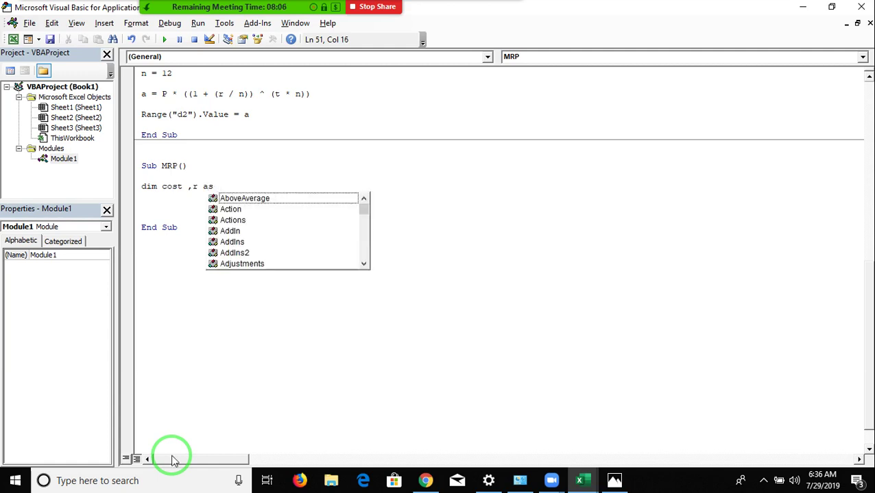
pyautogui.write('dou')
pyautogui.press('Tab')
pyautogui.press('Return')
pyautogui.press('Return')
pyautogui.press('Return')
# Step: Set cost = Range("A2").Value and begin the line r = cost * 5%
pyautogui.press('Up')
pyautogui.write('cost =range')
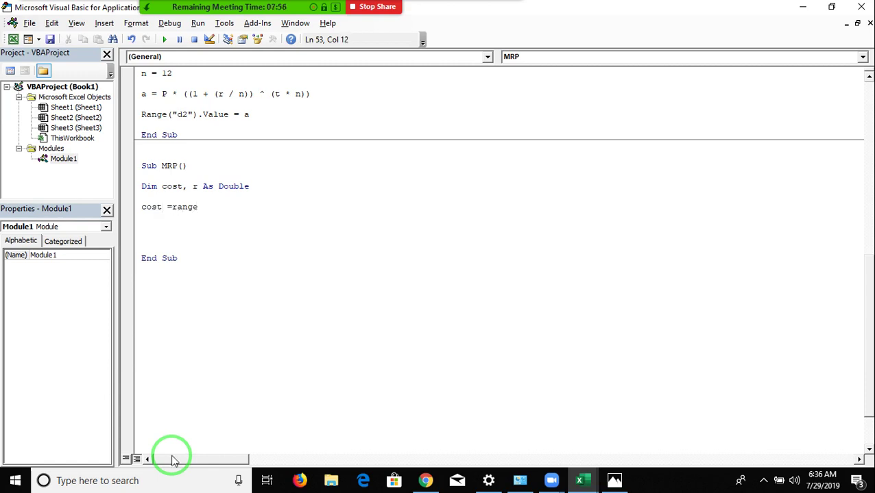
pyautogui.write('("A2").v')
pyautogui.press('Return')
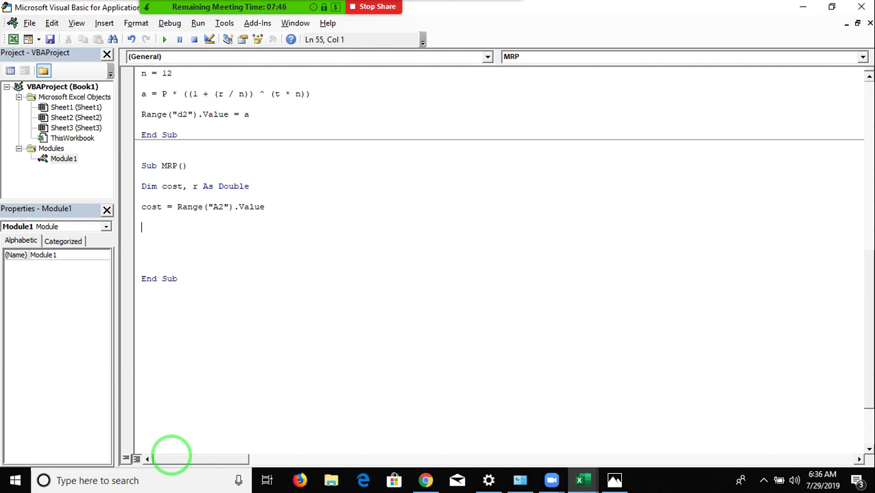
pyautogui.write('r=cost *')
pyautogui.write(' 5')
pyautogui.write('%')
# Step: Replace 5% with 0.05 and append + cost to the markup line
pyautogui.press('BackSpace')
pyautogui.press('BackSpace')
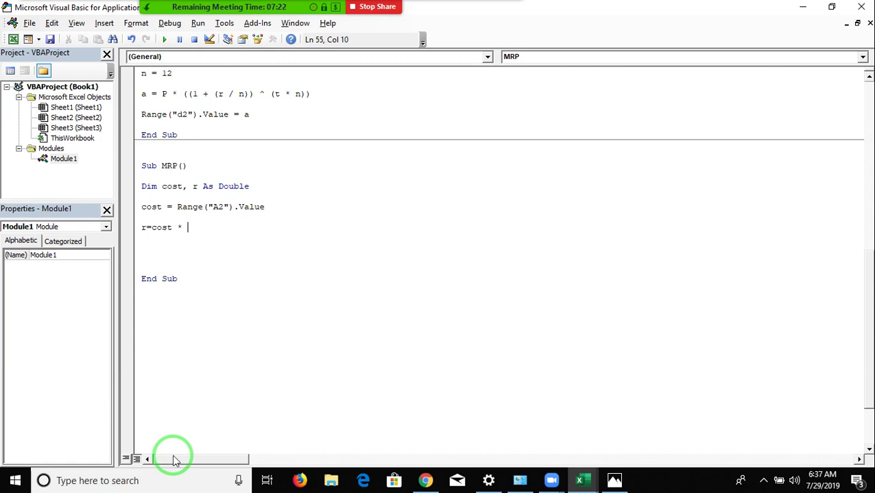
pyautogui.write('0.05')
pyautogui.press('Return')
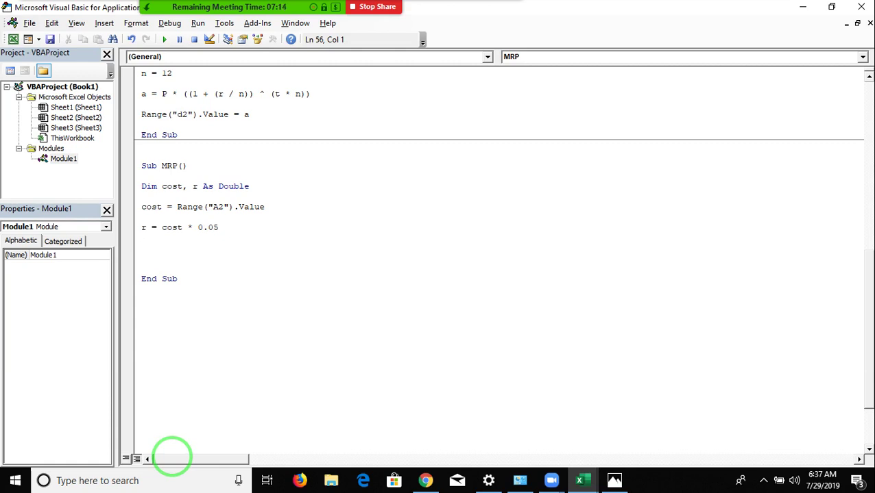
pyautogui.click(208, 227)
pyautogui.press('End')
pyautogui.write('+cost')
pyautogui.press('Left')
pyautogui.press('Down')
pyautogui.press('Up')
pyautogui.press('End')
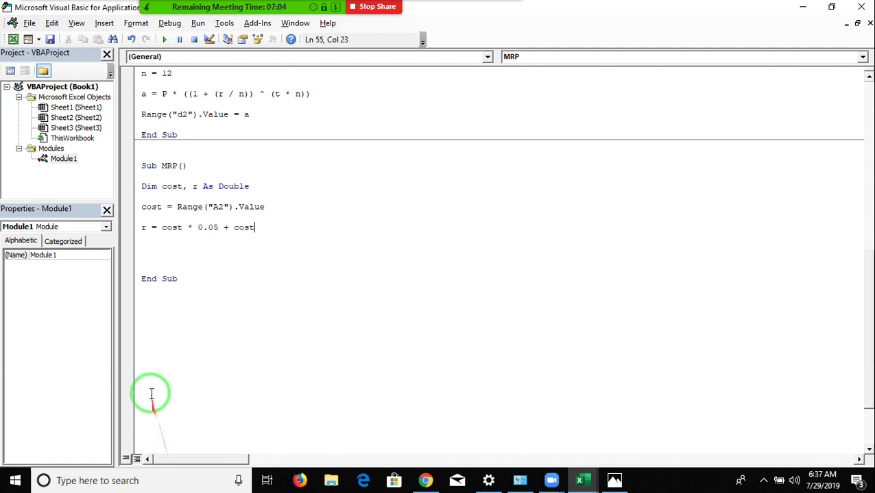
# Step: Bracket it as r = (cost * 0.05) + cost and start r=(r*0.10)+r below
pyautogui.click(160, 228)
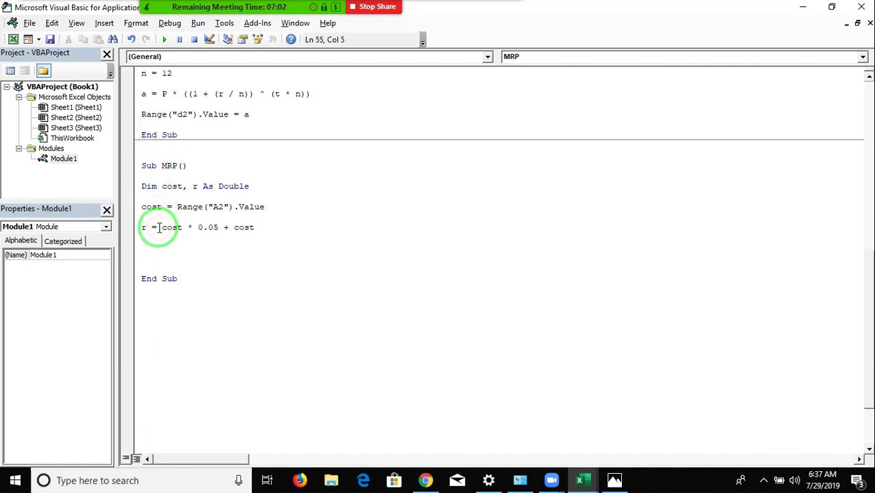
pyautogui.write('(')
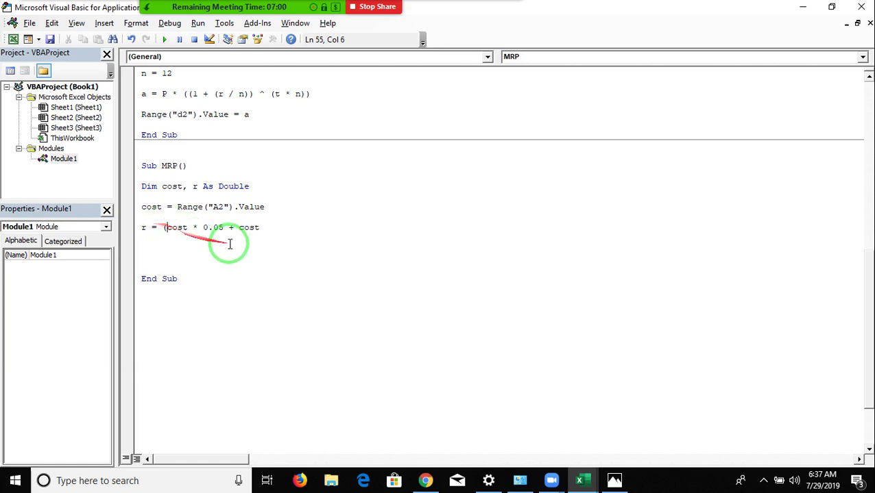
pyautogui.click(224, 228)
pyautogui.write(')')
pyautogui.press('Down')
pyautogui.click(229, 228)
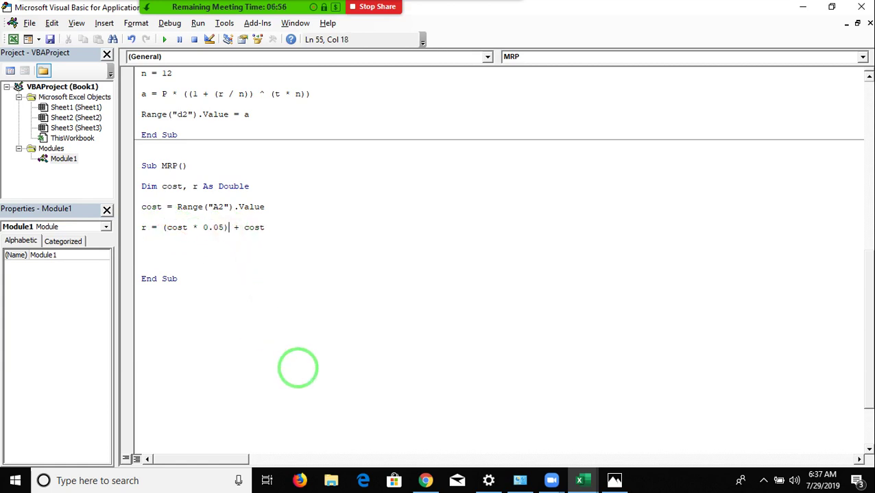
pyautogui.press('Down')
pyautogui.write('r=')
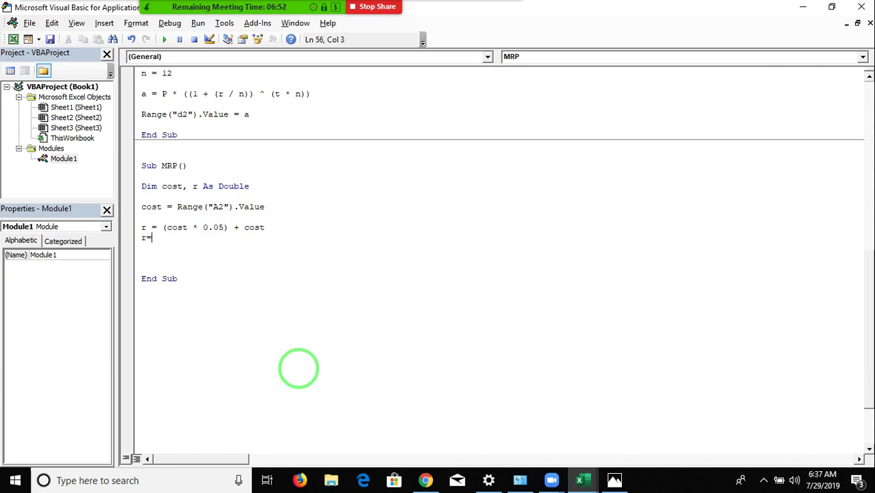
pyautogui.write('(')
pyautogui.write('r*')
pyautogui.write('0.10')
pyautogui.write(')')
pyautogui.write('+')
pyautogui.write('r')
# Step: Copy the r = (r * 0.1) + r markup line and paste it twice below
pyautogui.press('Return')
pyautogui.press('Left')
pyautogui.press('Left')
pyautogui.press('Left')
pyautogui.press('Left')
pyautogui.press('Left')
pyautogui.press('Left')
pyautogui.press('Left')
pyautogui.press('Left')
pyautogui.press('Left')
pyautogui.press('Left')
pyautogui.press('Left')
pyautogui.press('Left')
pyautogui.press('Left')
pyautogui.hotkey('shift', 'Down')
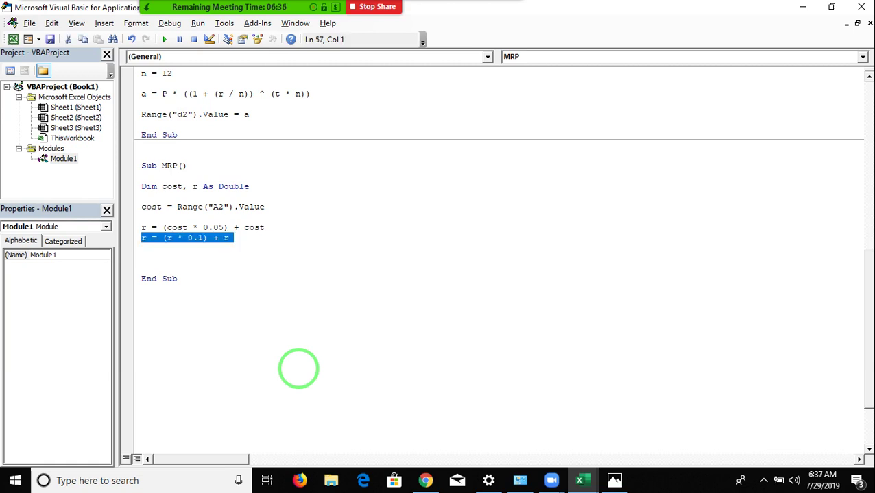
pyautogui.hotkey('ctrl', 'c')
pyautogui.press('Right')
pyautogui.hotkey('ctrl', 'v')
pyautogui.hotkey('ctrl', 'v')
pyautogui.press('Up')
pyautogui.press('Right')
pyautogui.press('Up')
# Step: Change the rates in the two pasted markup lines to 0.15 and 0.2
pyautogui.press('Right')
pyautogui.press('Right')
pyautogui.press('Right')
pyautogui.press('Right')
pyautogui.press('Right')
pyautogui.press('Right')
pyautogui.press('Right')
pyautogui.press('Right')
pyautogui.press('Right')
pyautogui.press('Right')
pyautogui.write('5')
pyautogui.press('Down')
pyautogui.press('Left')
pyautogui.press('BackSpace')
pyautogui.write('20')
pyautogui.press('BackSpace')
# Step: Highlight the 5% and 10% markup lines and their leading r to explain successive markups
pyautogui.press('Up')
pyautogui.press('Up')
pyautogui.press('Up')
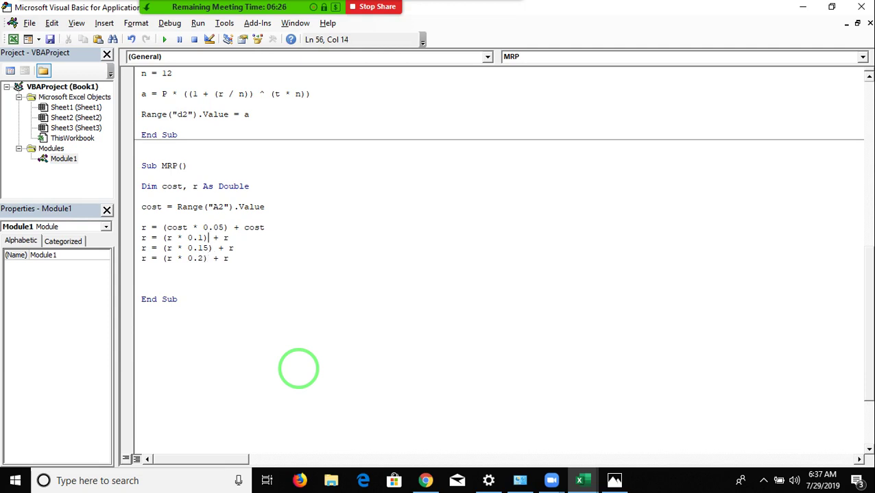
pyautogui.press('Left')
pyautogui.press('Left')
pyautogui.press('Home')
pyautogui.hotkey('shift', 'Down')
pyautogui.press('Up')
pyautogui.hotkey('shift', 'Right')
pyautogui.press('Down')
pyautogui.press('Home')
pyautogui.hotkey('shift', 'Right')
pyautogui.hotkey('shift', 'Down')
pyautogui.hotkey('shift', 'Up')
pyautogui.hotkey('shift', 'Right')
pyautogui.hotkey('shift', 'Right')
pyautogui.hotkey('shift', 'Right')
pyautogui.hotkey('shift', 'Right')
pyautogui.hotkey('shift', 'Right')
pyautogui.hotkey('shift', 'Right')
pyautogui.hotkey('shift', 'Right')
pyautogui.hotkey('shift', 'Right')
pyautogui.hotkey('shift', 'Right')
pyautogui.hotkey('shift', 'Right')
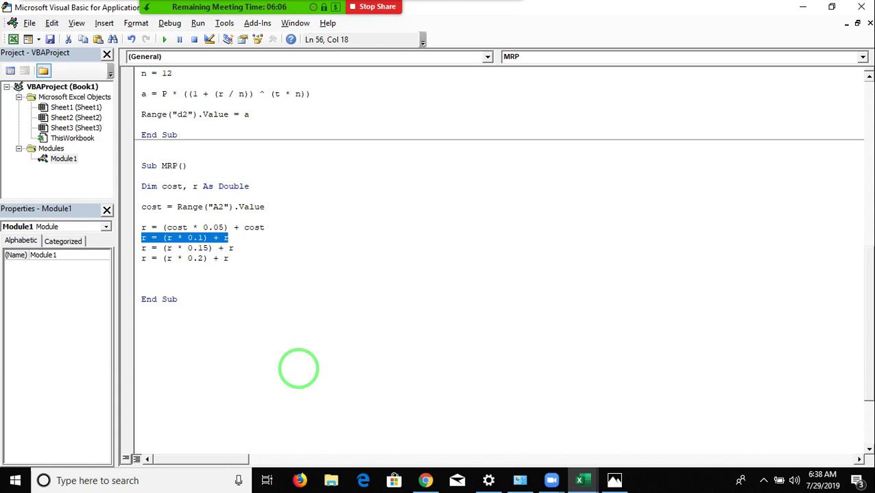
# Step: Highlight the 15% and 20% markup lines to explain how r keeps accumulating
pyautogui.press('Down')
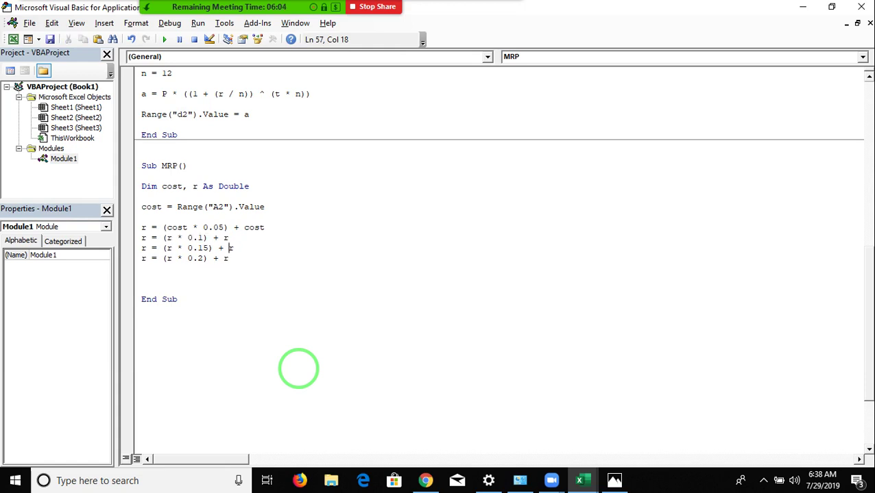
pyautogui.hotkey('shift', 'Up')
pyautogui.hotkey('shift', 'Down')
pyautogui.hotkey('shift', 'Down')
pyautogui.hotkey('shift', 'Down')
pyautogui.press('Right')
pyautogui.press('Left')
pyautogui.hotkey('ctrl', 'Left')
pyautogui.hotkey('ctrl', 'Left')
pyautogui.hotkey('ctrl', 'Left')
pyautogui.hotkey('ctrl', 'Left')
pyautogui.hotkey('shift', 'Right')
# Step: Add the line Range("B2").Value = (r) below the markups to output the final r
pyautogui.press('Right')
pyautogui.press('Down')
pyautogui.press('Down')
pyautogui.write('range(')
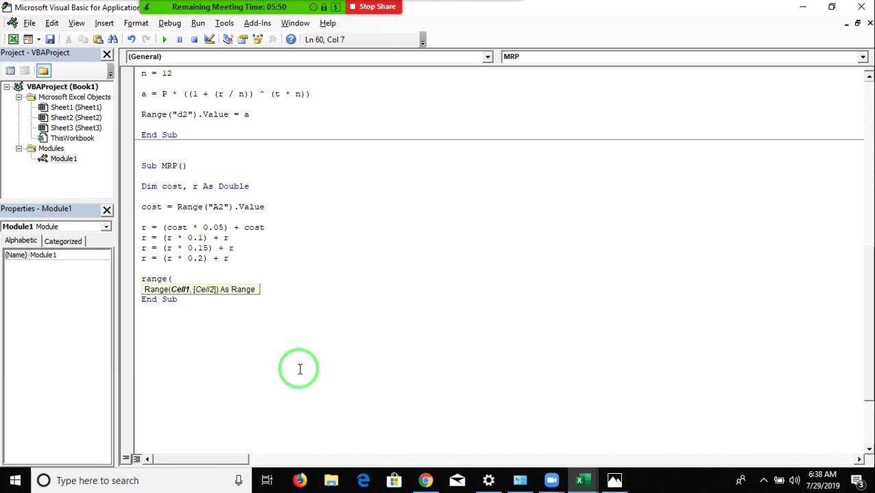
pyautogui.write('"B')
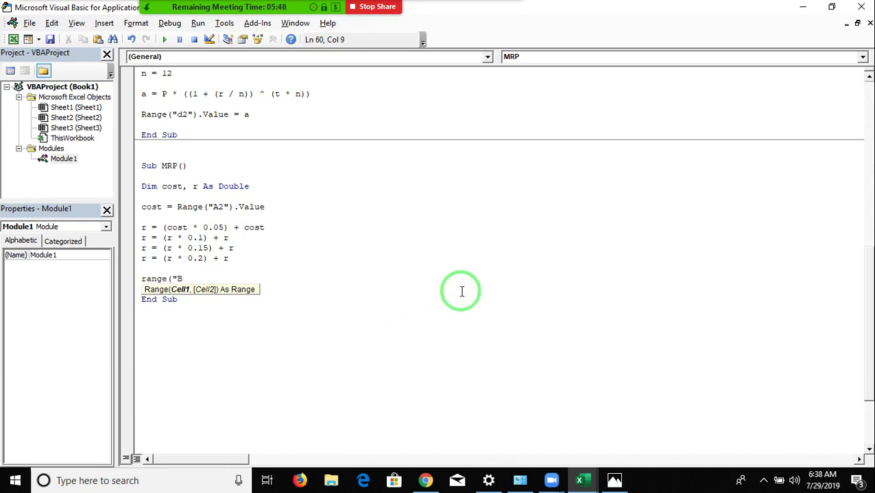
pyautogui.write('2")')
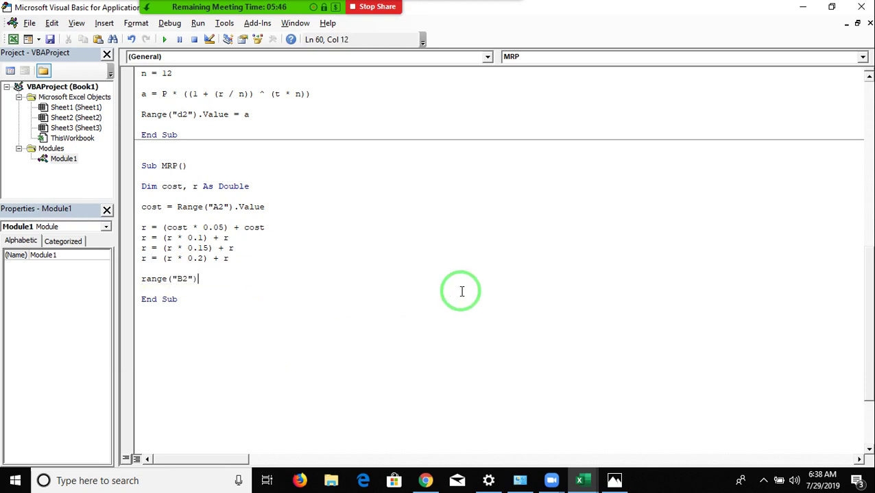
pyautogui.write('.v')
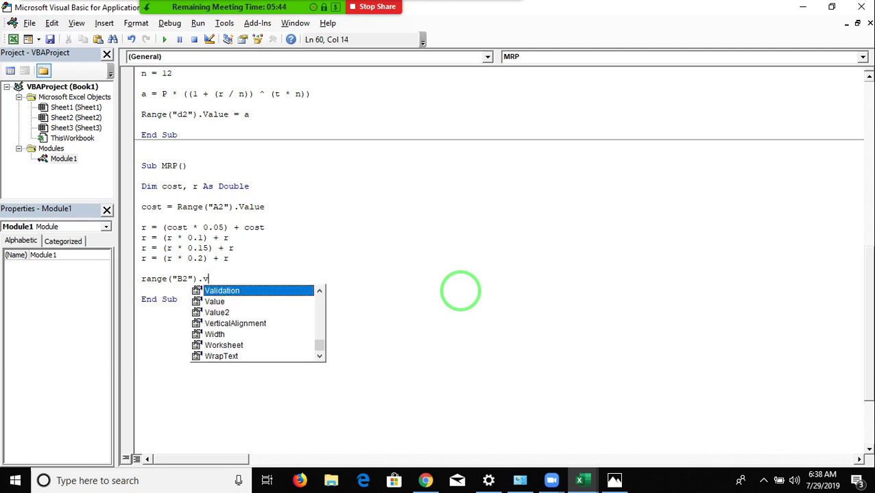
pyautogui.press('Down')
pyautogui.press('Tab')
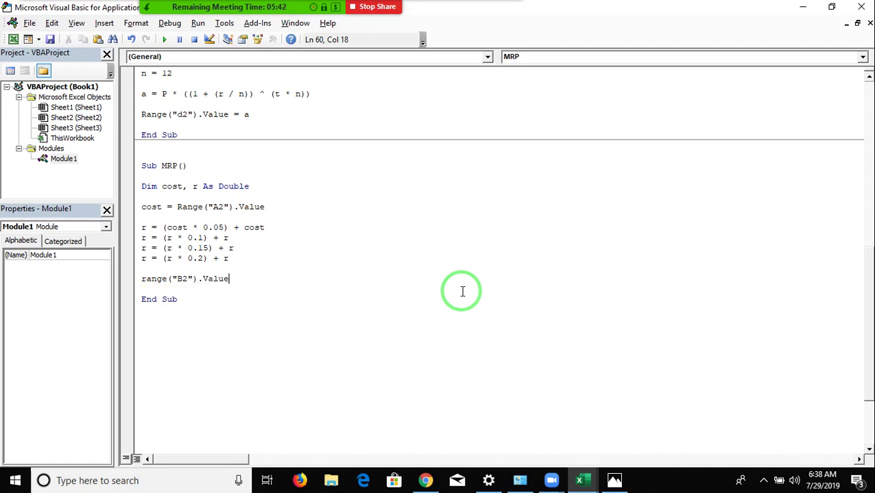
pyautogui.write('= (')
pyautogui.write('r')
pyautogui.press('Up')
pyautogui.moveTo(253, 10)
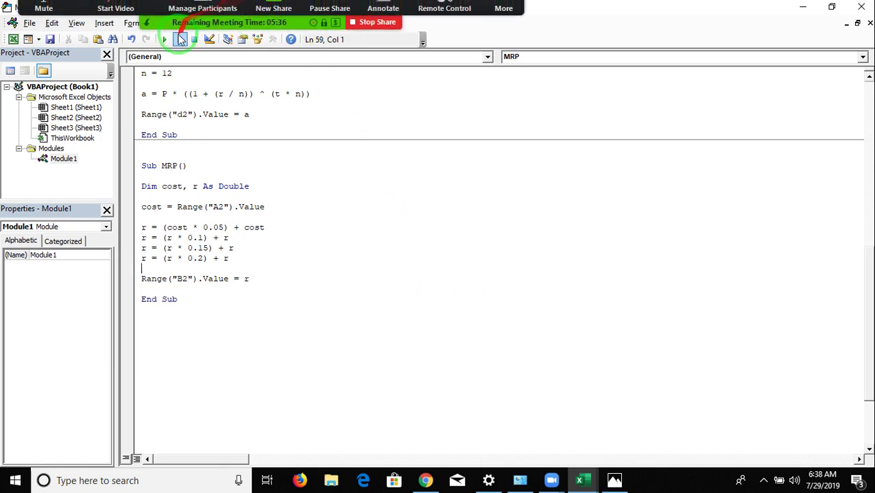
# Step: Run the MRP macro, confirm B2 on Sheet3 shows 127.512, and return to the B2 output line
pyautogui.click(182, 228)
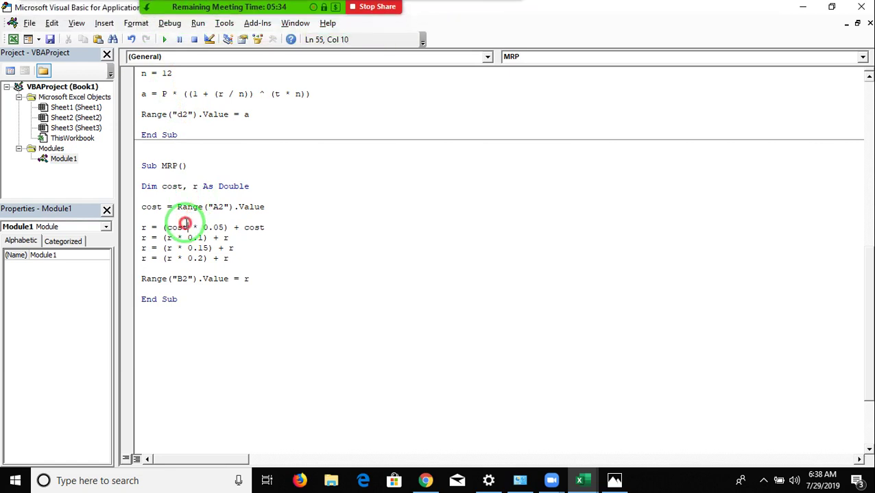
pyautogui.click(165, 39)
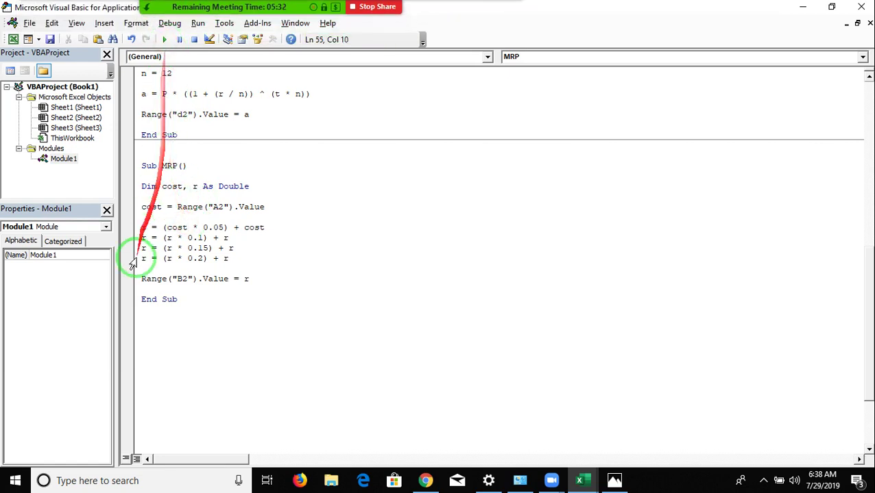
pyautogui.hotkey('alt', 'F11')
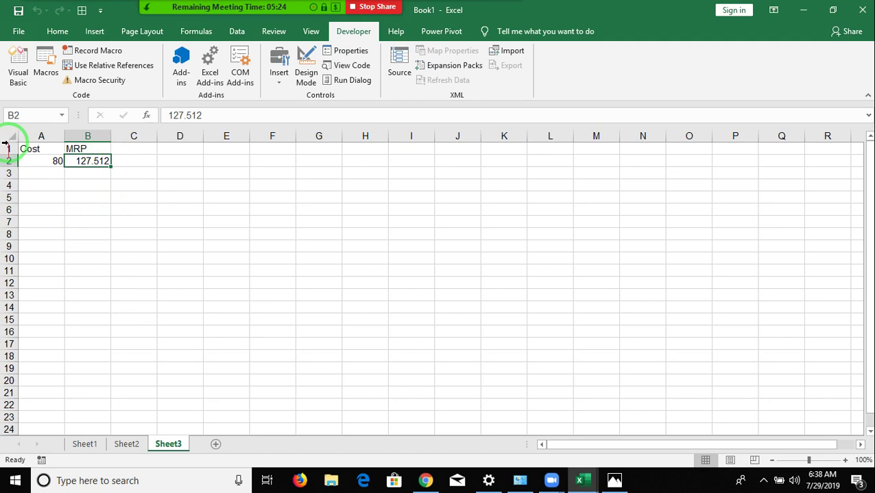
pyautogui.click(60, 173)
pyautogui.click(83, 164)
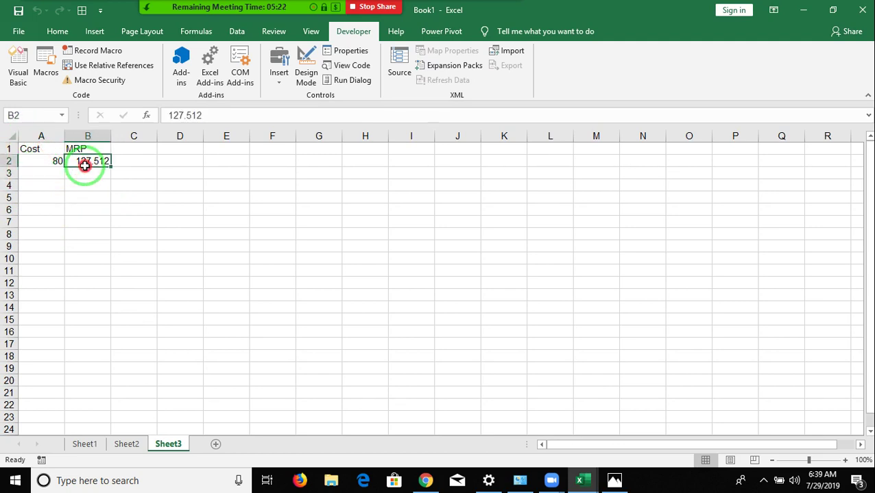
pyautogui.hotkey('alt', 'Tab')
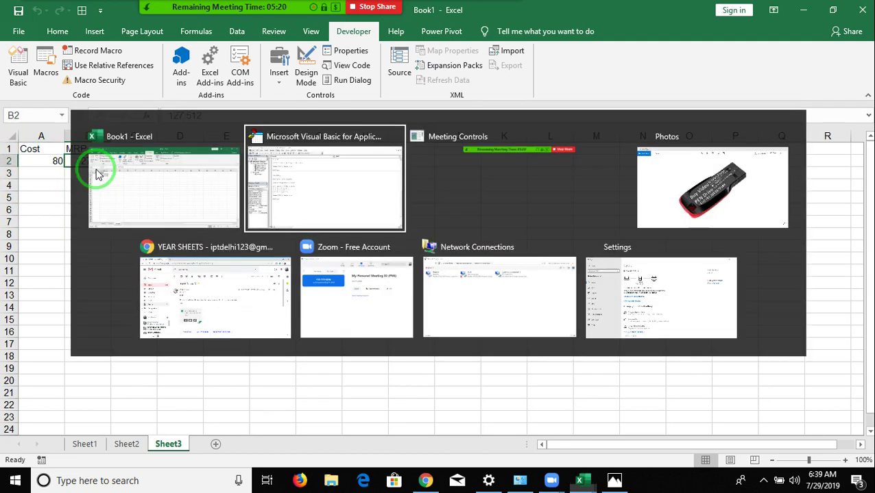
pyautogui.click(245, 279)
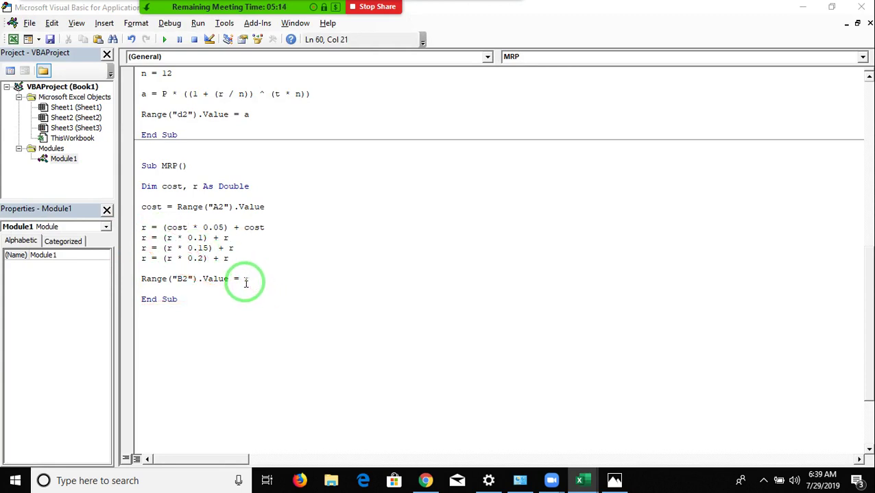
# Step: Change the B2 output line to write Round(r, 0), dismissing the interim compile error
pyautogui.write('r')
pyautogui.write('ound(r')
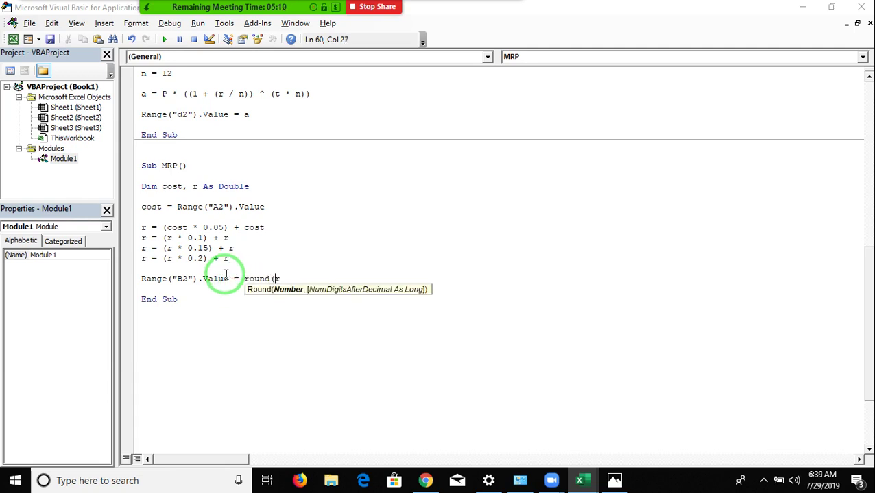
pyautogui.click(226, 274)
pyautogui.press('Return')
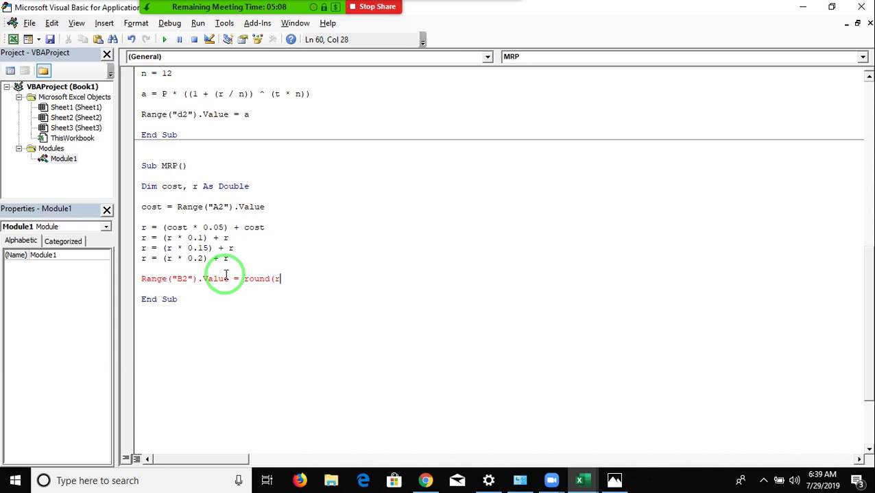
pyautogui.write(',0')
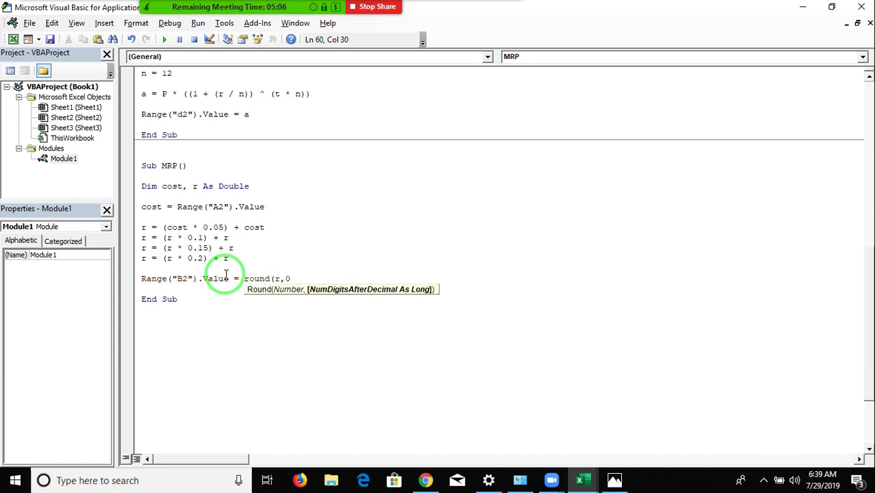
pyautogui.write(')')
pyautogui.press('Down')
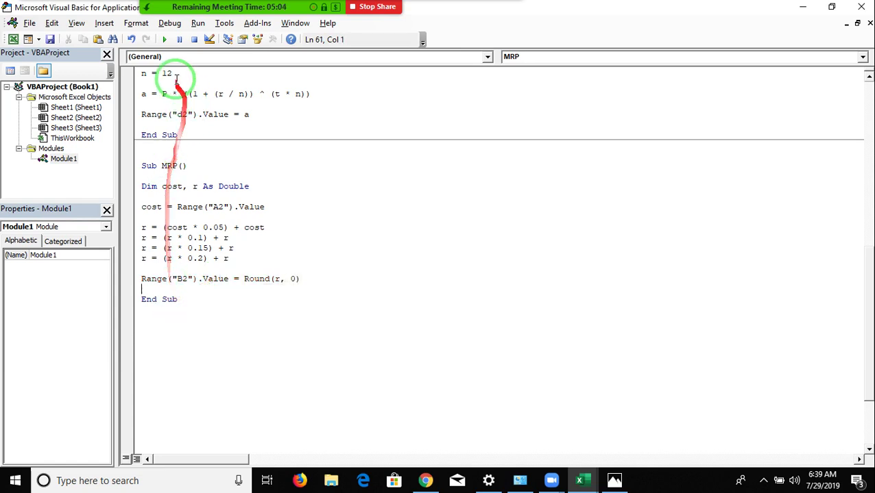
# Step: Rerun MRP and check in Excel that B2 now shows 128
pyautogui.click(165, 39)
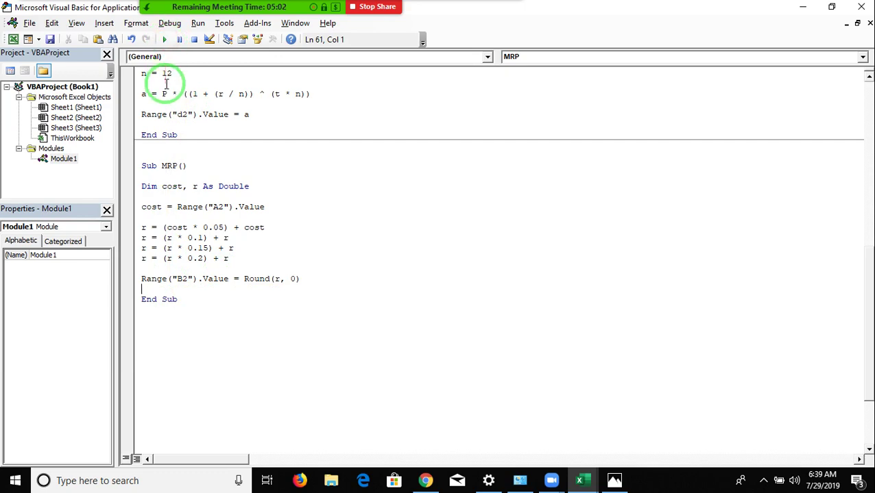
pyautogui.hotkey('alt', 'Tab')
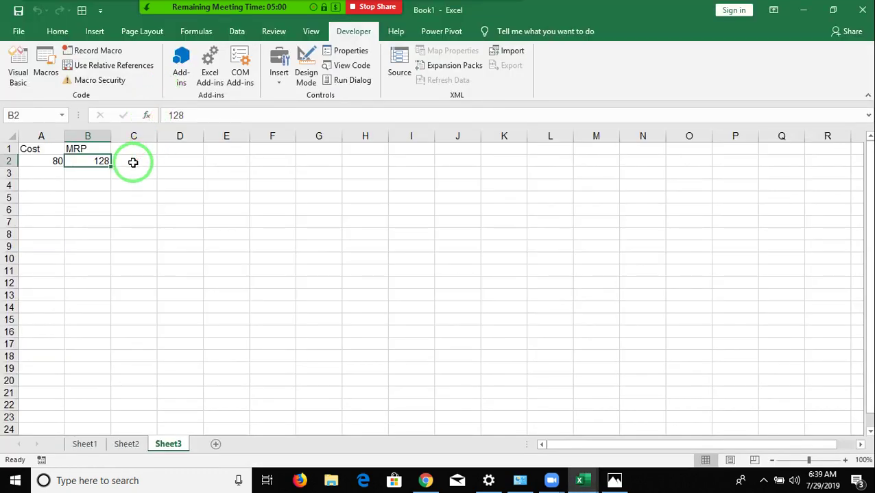
pyautogui.hotkey('alt', 'Tab')
pyautogui.click(153, 267)
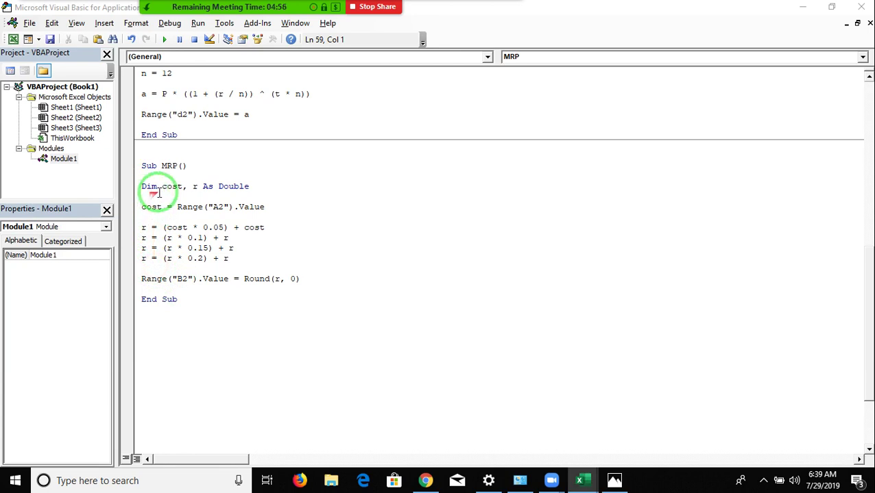
# Step: Append ', rd As Long' to the Dim declaration line
pyautogui.click(272, 187)
pyautogui.write(',rd as lon')
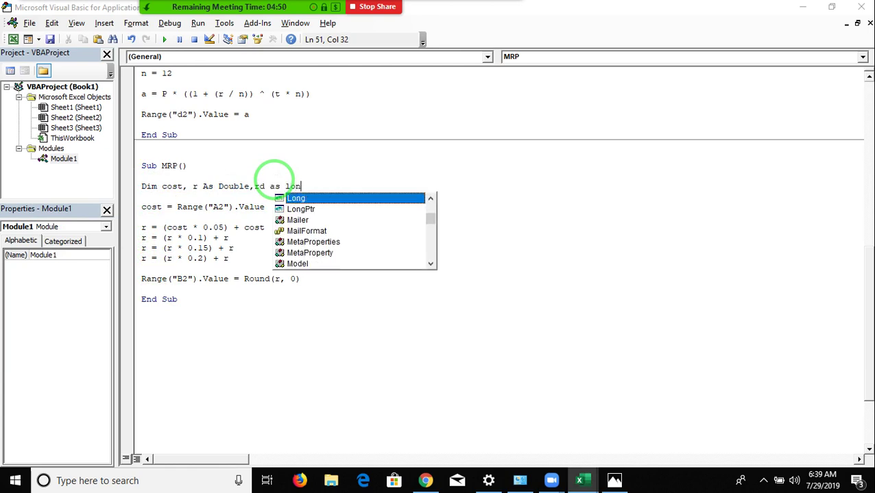
pyautogui.press('Tab')
pyautogui.press('Down')
pyautogui.press('Down')
pyautogui.press('Down')
pyautogui.press('Down')
pyautogui.press('Down')
pyautogui.press('Down')
pyautogui.press('Down')
pyautogui.press('Down')
# Step: Insert 'rd = r' on its own line above the B2 output, then highlight Double and the 10% markup line
pyautogui.write('rd = ')
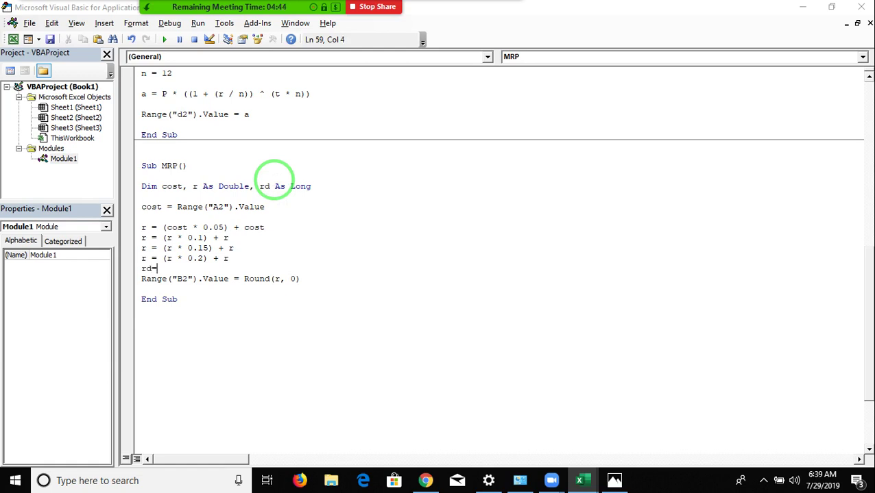
pyautogui.write('r')
pyautogui.click(300, 344)
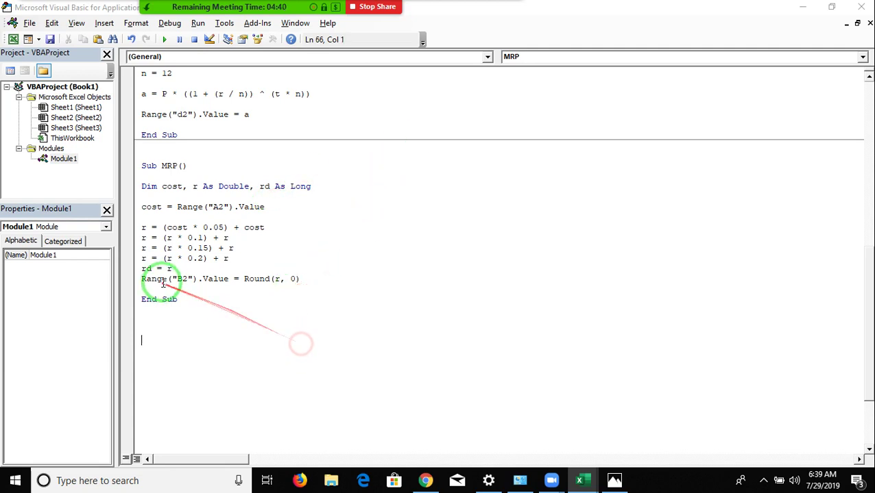
pyautogui.click(146, 284)
pyautogui.click(141, 281)
pyautogui.press('Return')
pyautogui.click(142, 269)
pyautogui.press('Return')
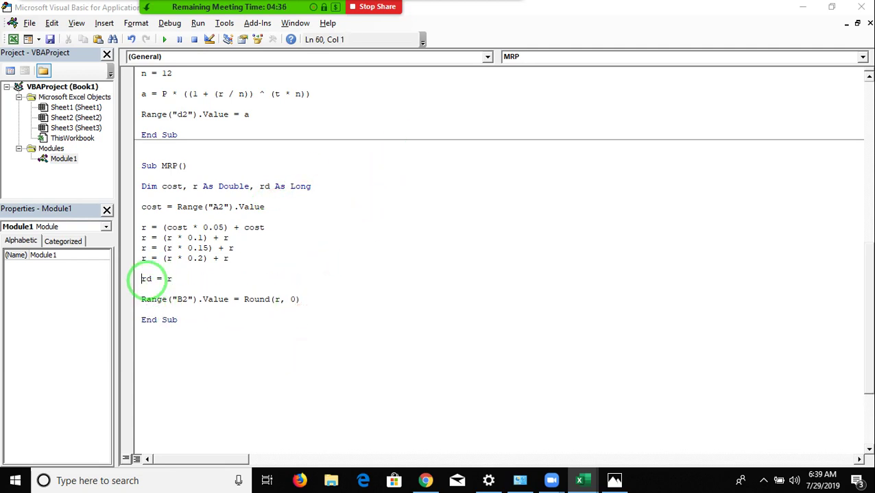
pyautogui.doubleClick(231, 186)
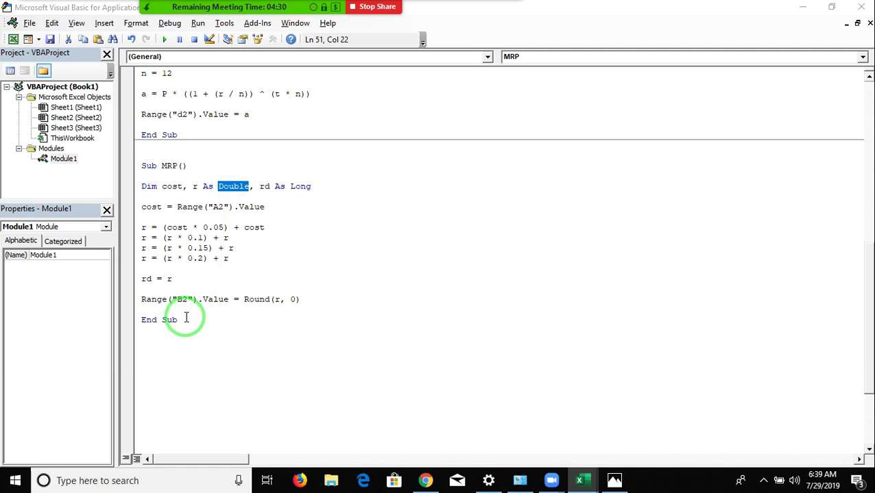
pyautogui.moveTo(248, 240); pyautogui.dragTo(130, 247)
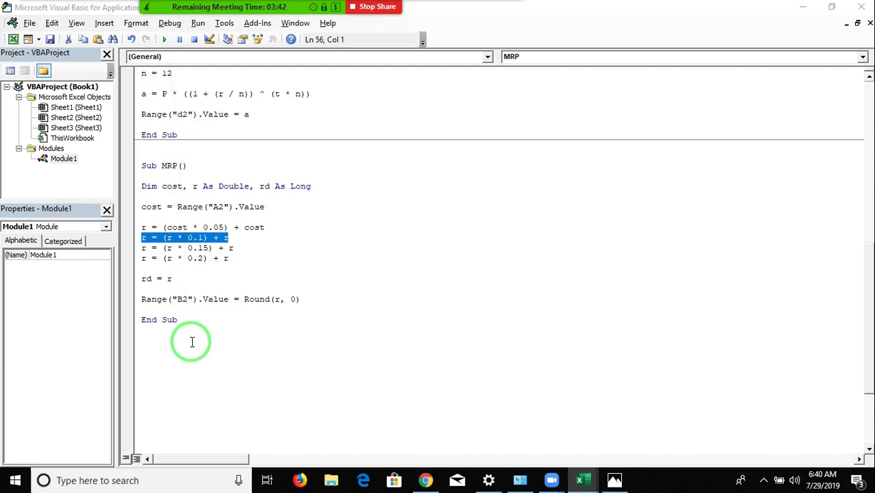
# Step: Scroll up and down through Module1's MRP code, then hide all windows with Win+D
pyautogui.click(182, 300)
pyautogui.scroll(4, 157, 266)
pyautogui.scroll(6, 157, 267)
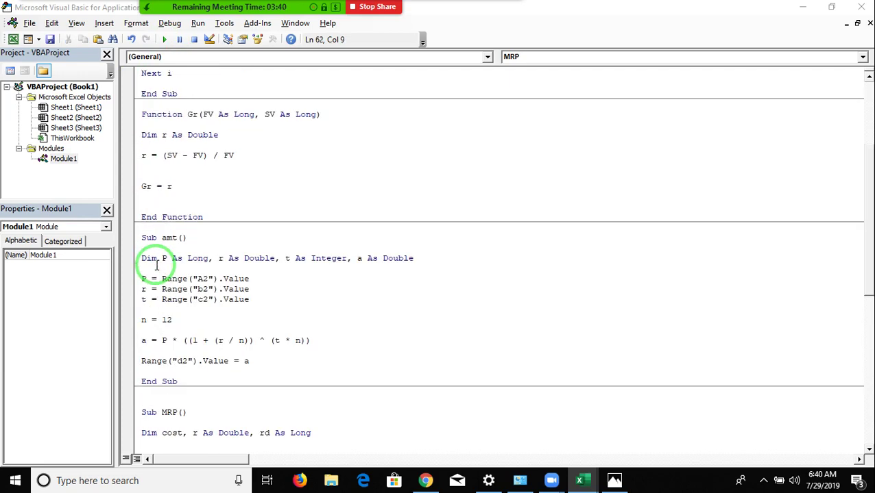
pyautogui.scroll(3, 156, 266)
pyautogui.scroll(-6, 156, 267)
pyautogui.scroll(-5, 152, 269)
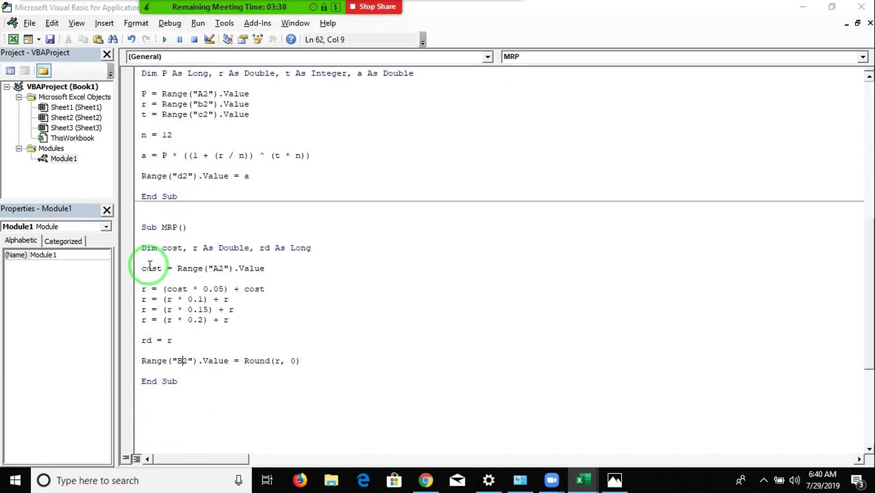
pyautogui.scroll(-7, 147, 318)
pyautogui.scroll(-1, 123, 266)
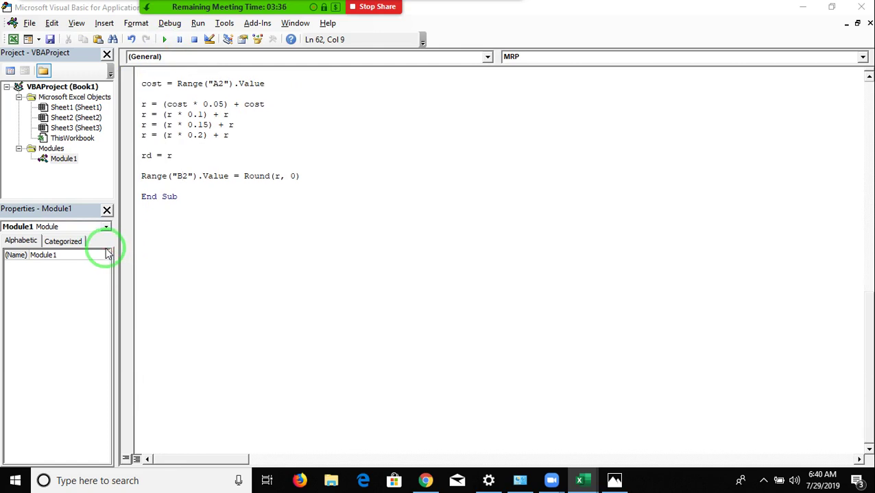
pyautogui.press('super+d')
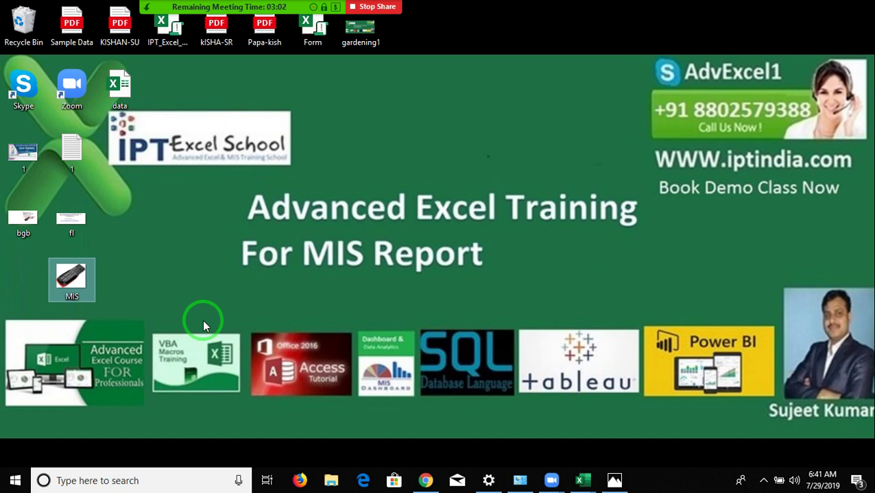
# Step: Open the MIS.jpg pen drive advertisement from the taskbar and minimize it again
pyautogui.moveTo(166, 53)
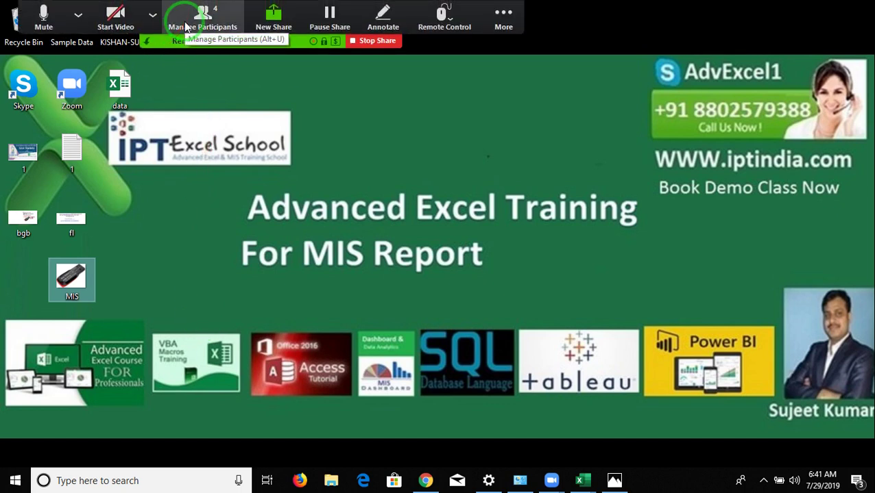
pyautogui.click(613, 480)
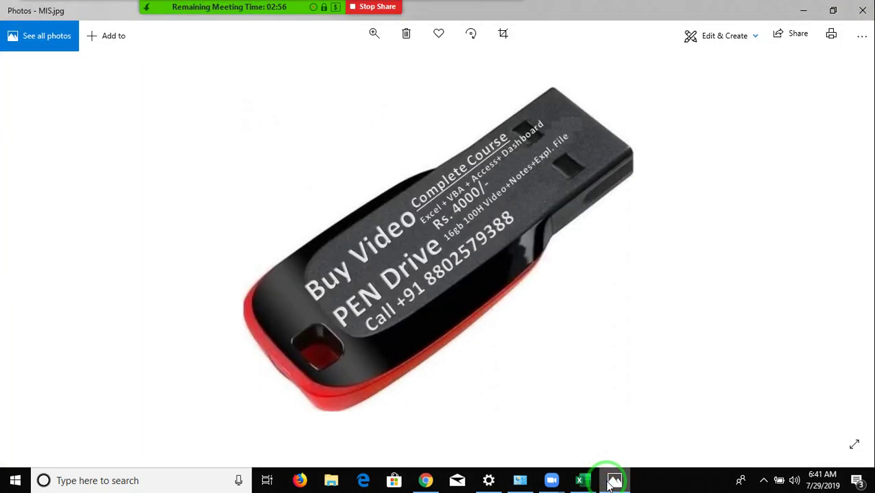
pyautogui.click(613, 481)
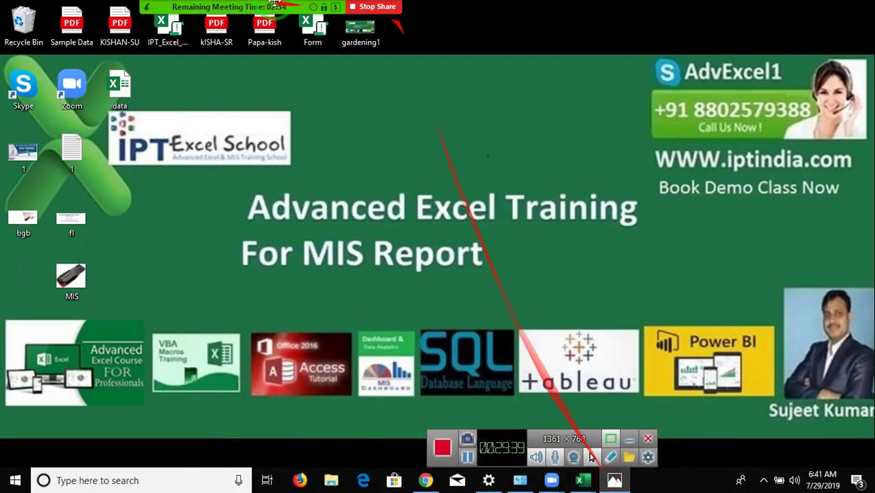
# Step: End the Zoom meeting for all participants and minimize the Zoom main window
pyautogui.click(541, 15)
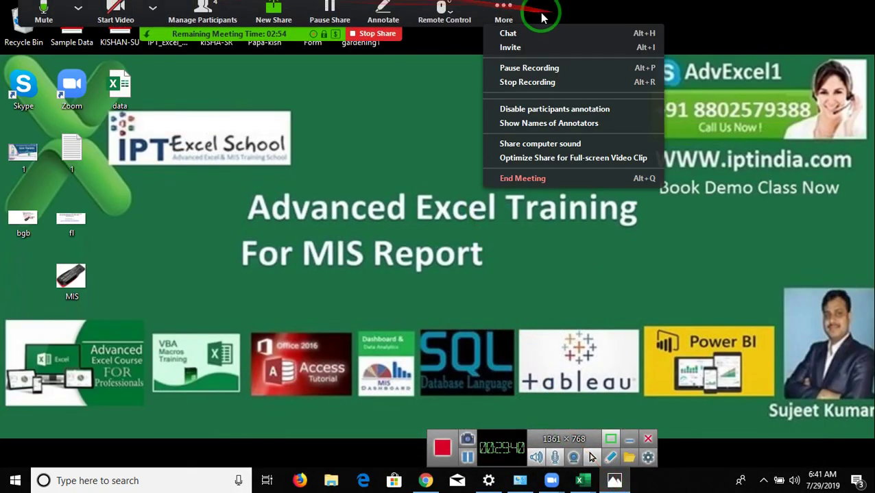
pyautogui.click(565, 181)
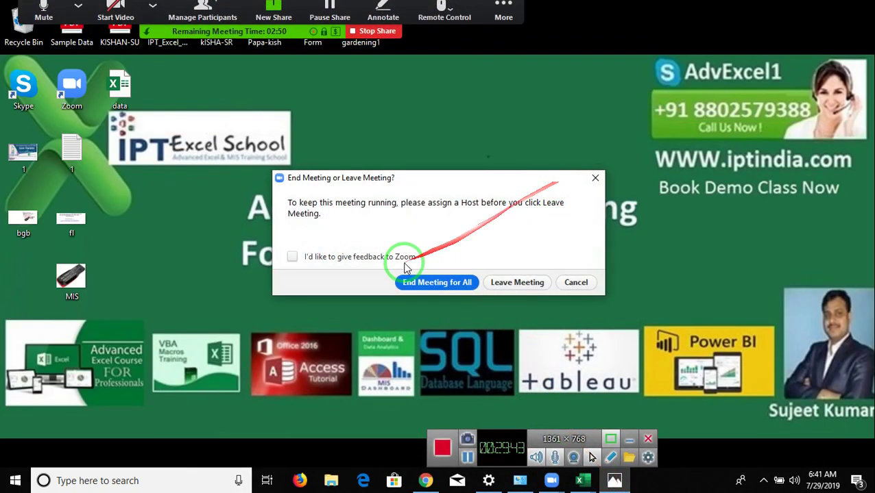
pyautogui.click(436, 282)
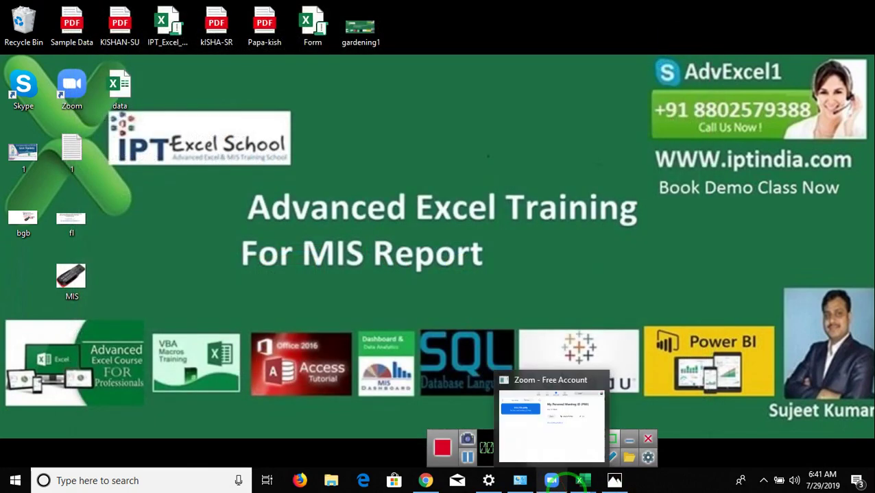
pyautogui.click(569, 482)
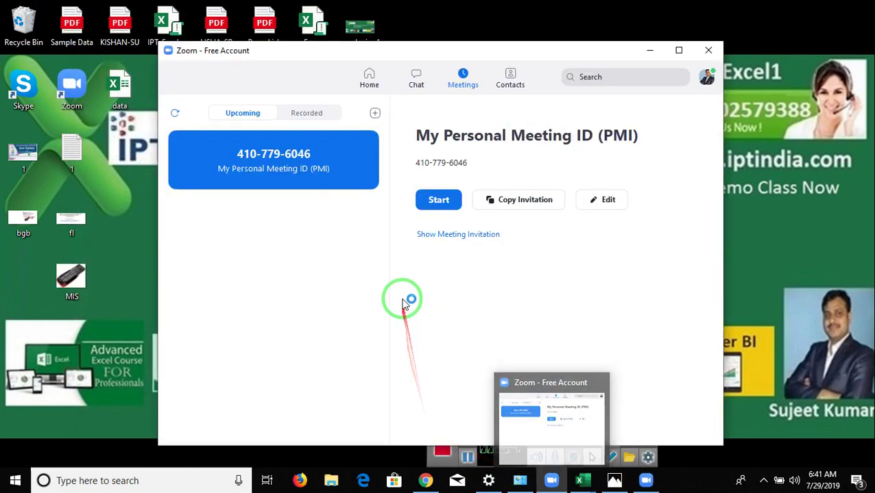
pyautogui.click(649, 52)
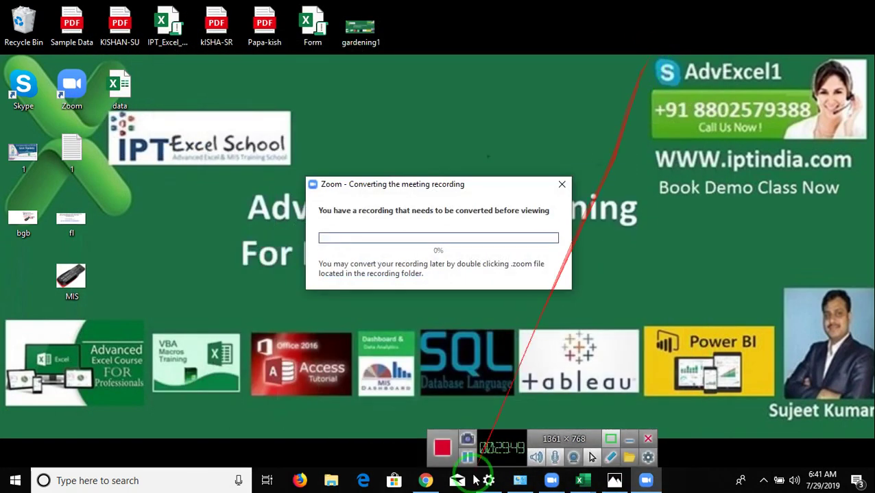